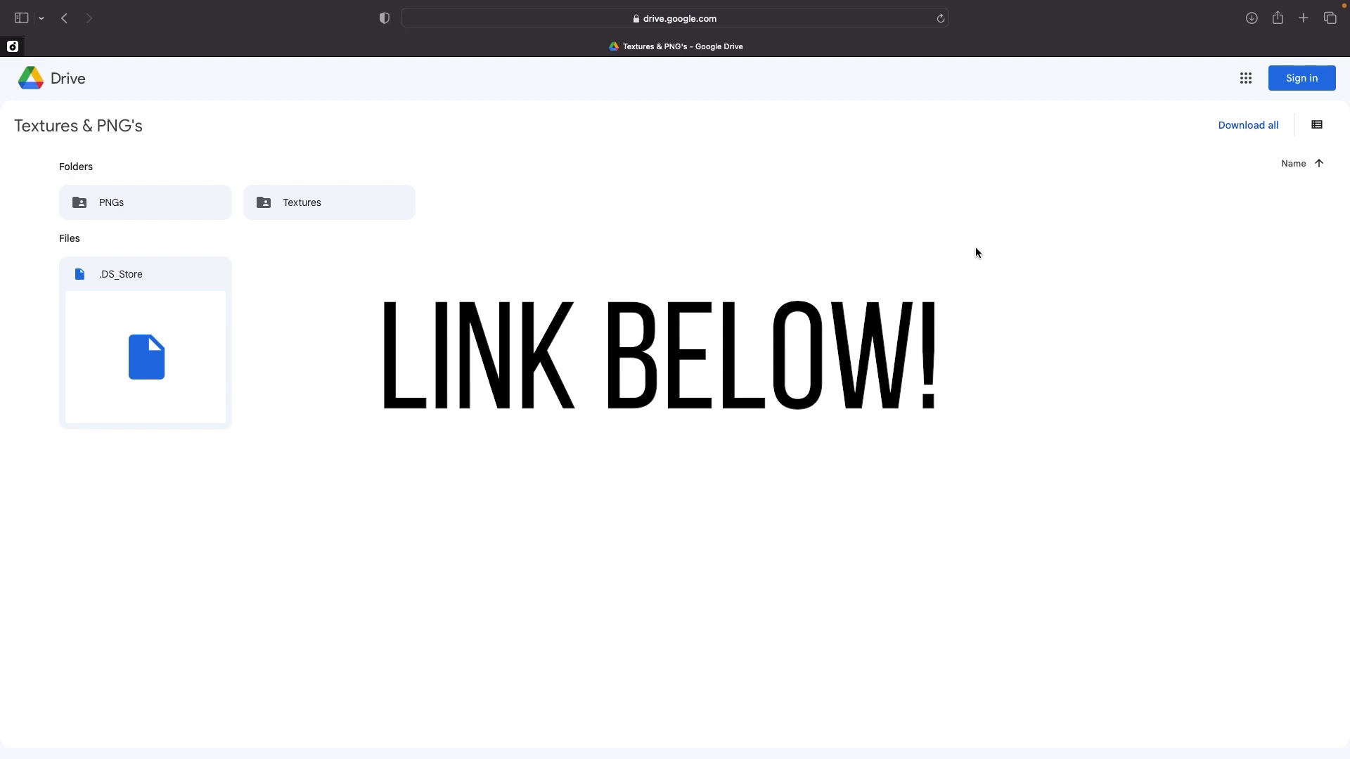
# Choose Overlay Five.png from the Textures & PNG's > PNGs folder for placing.
pyautogui.moveTo(136, 202)
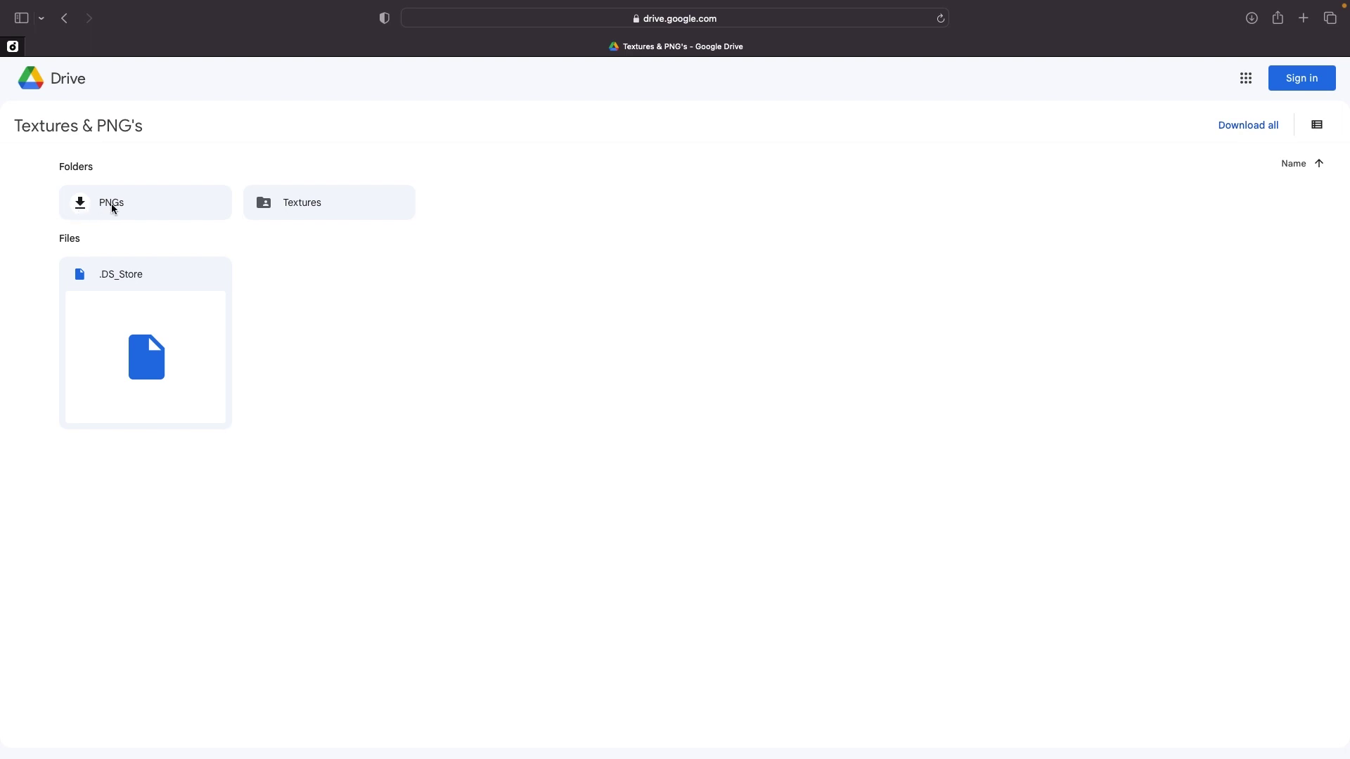
pyautogui.moveTo(261, 205)
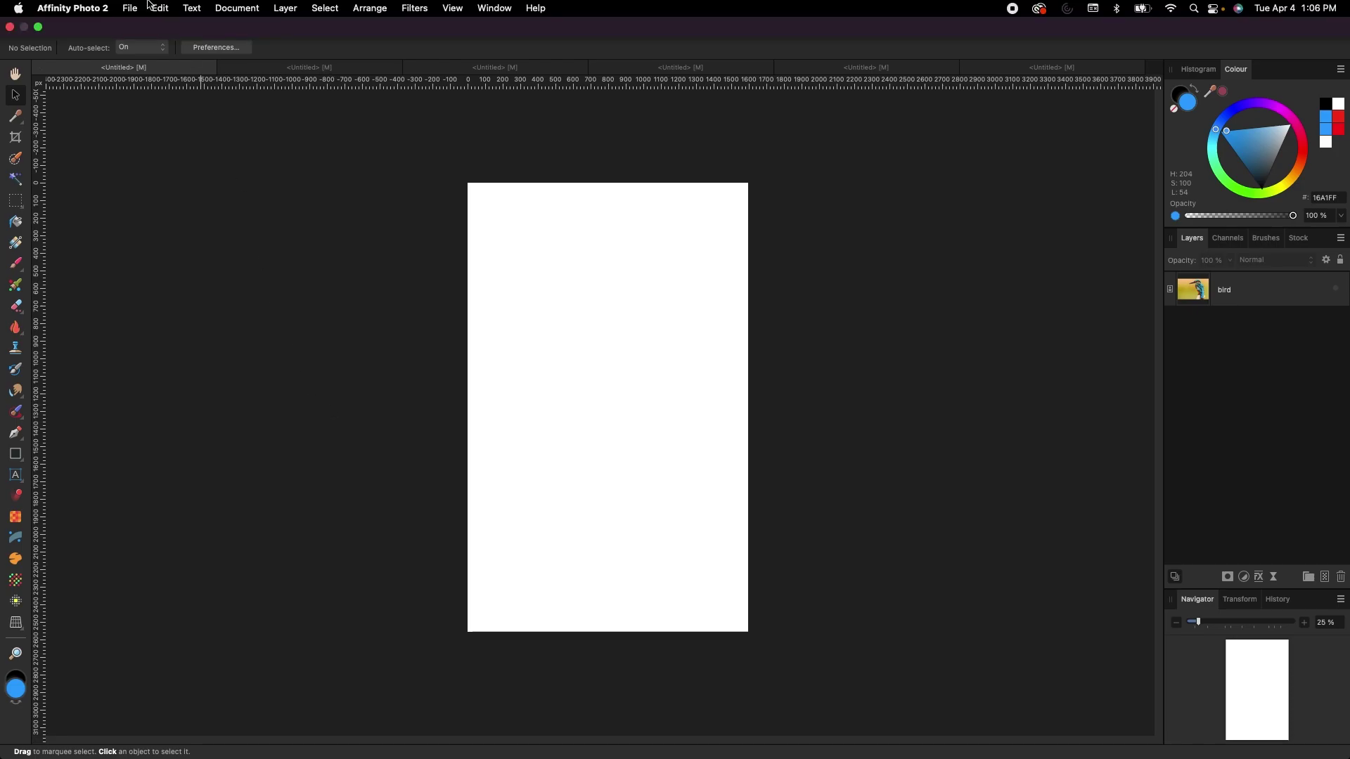
pyautogui.click(130, 7)
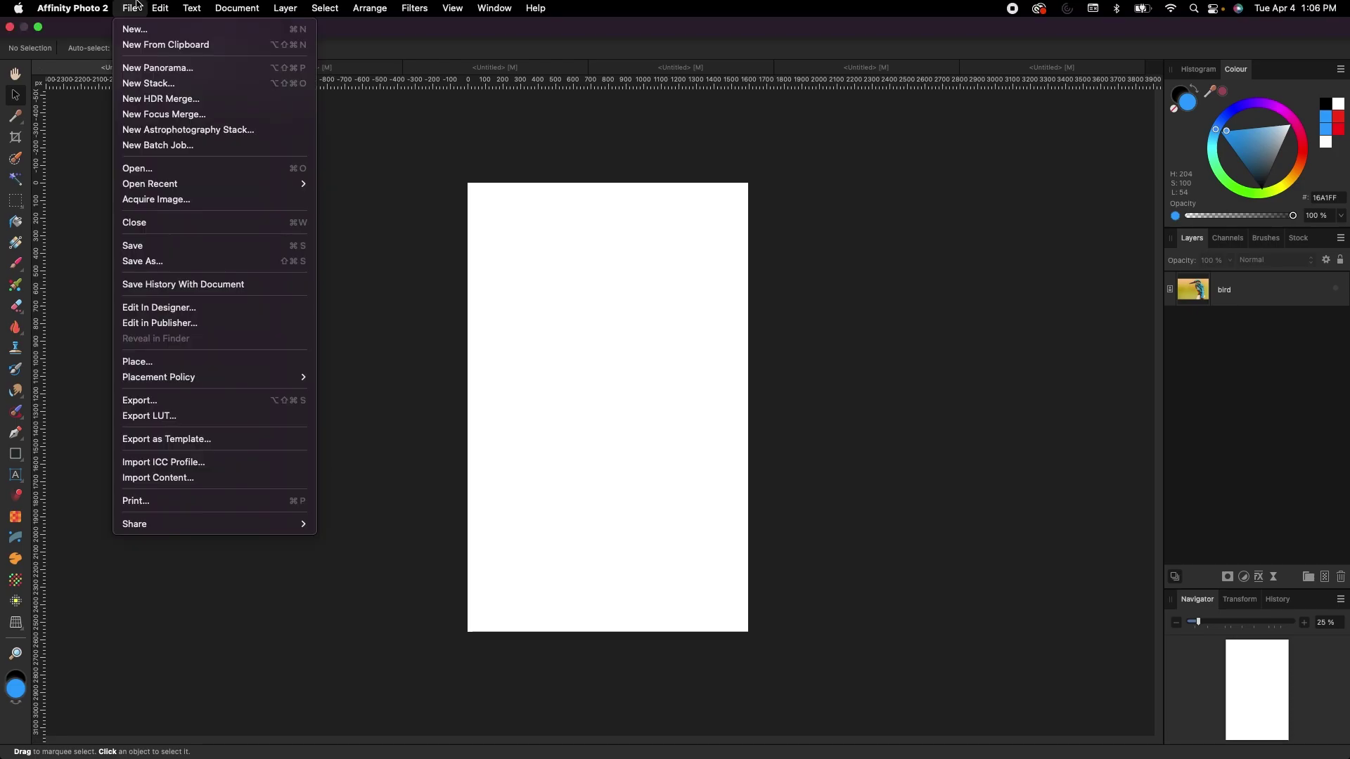
pyautogui.click(149, 365)
pyautogui.click(696, 148)
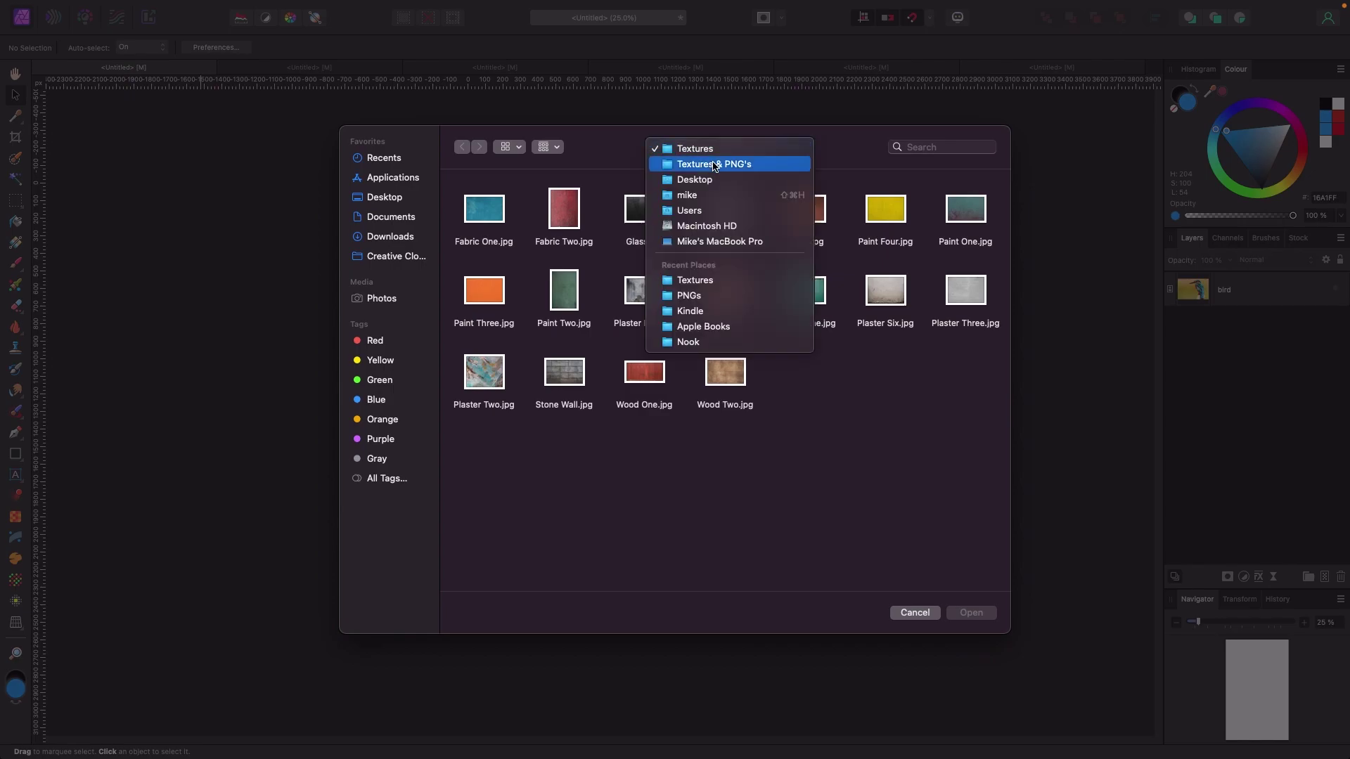
pyautogui.click(713, 165)
pyautogui.doubleClick(485, 219)
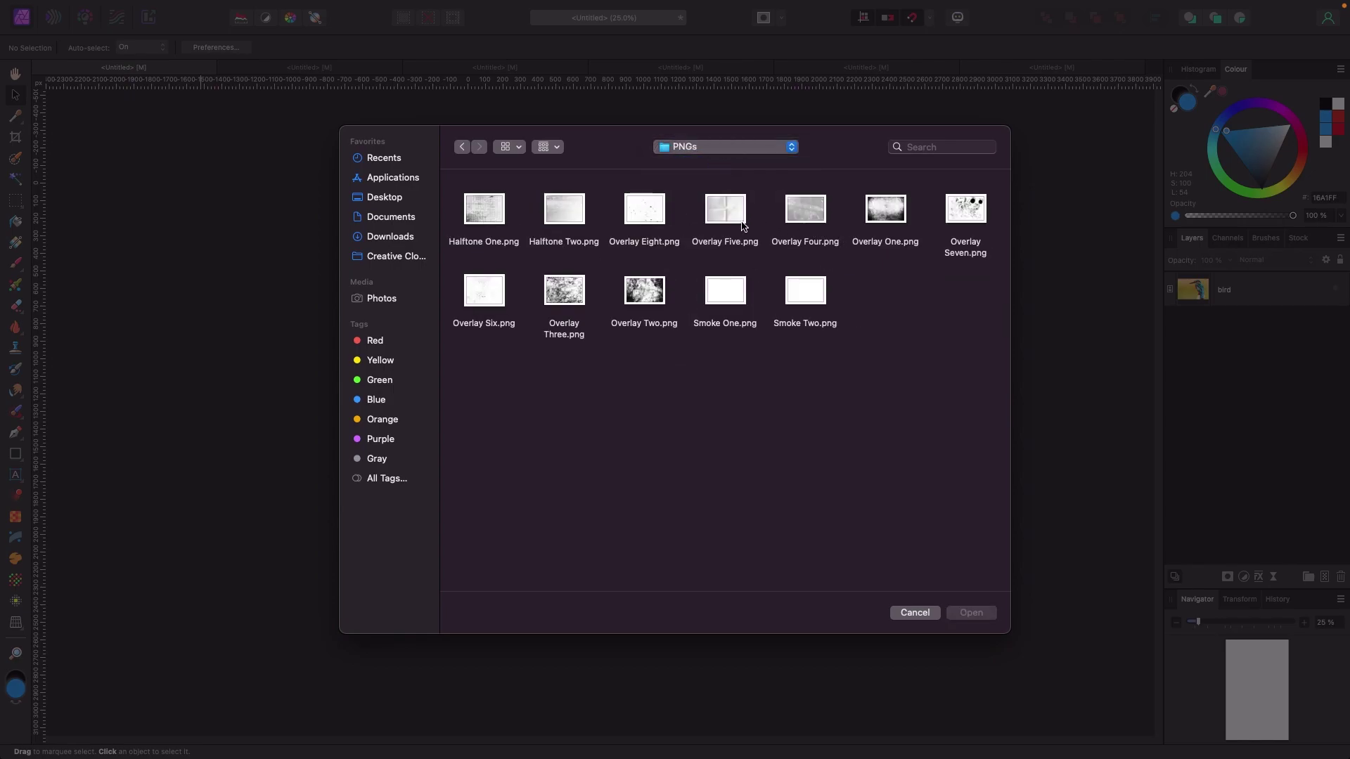
pyautogui.click(720, 216)
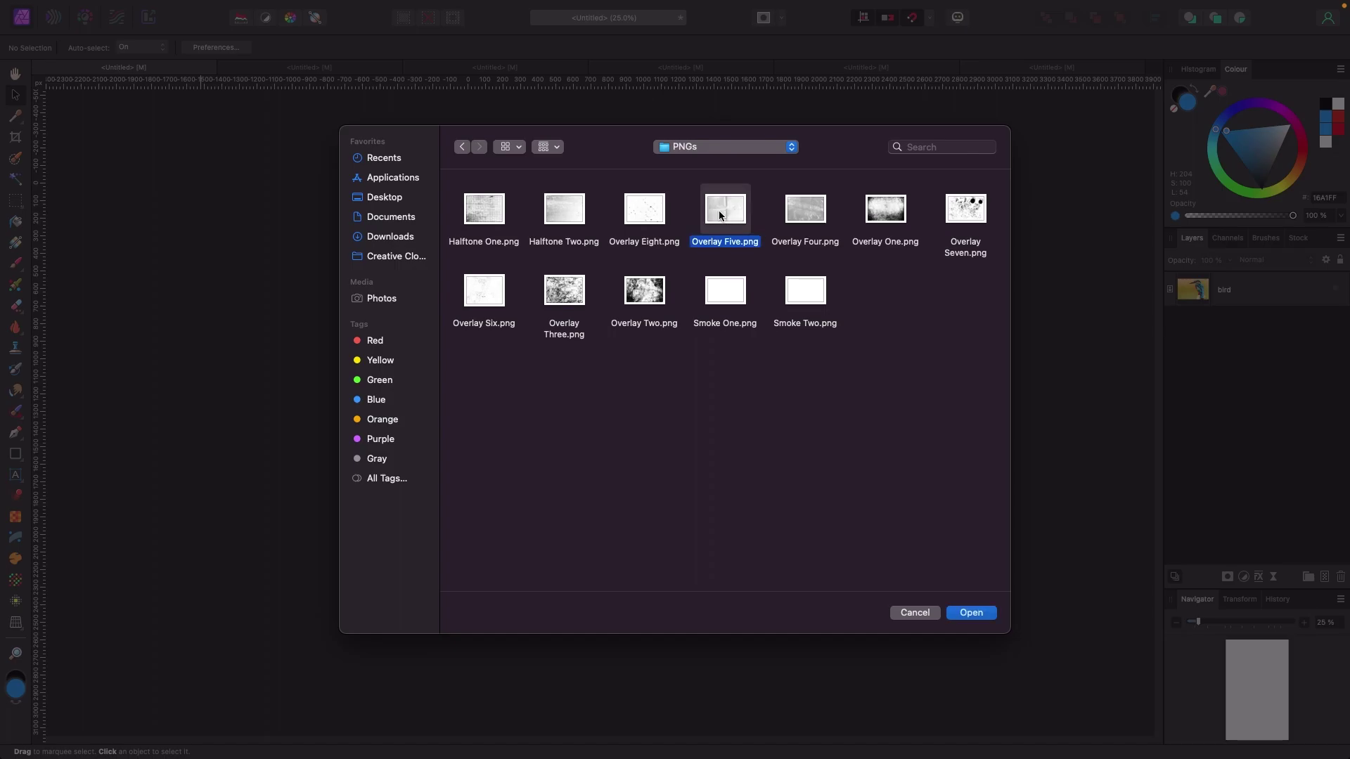
pyautogui.click(965, 619)
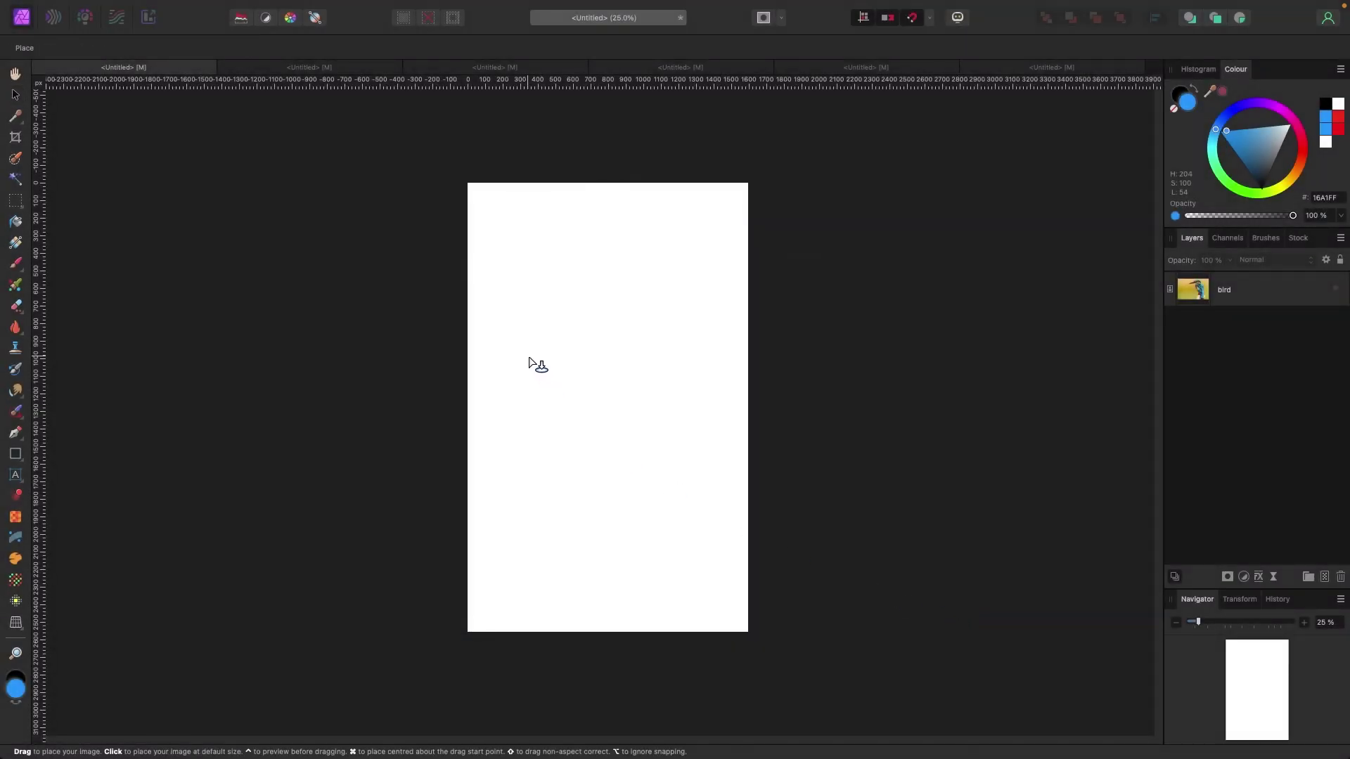
# Place the Overlay Five.png paper texture, rotate it 90° and align it over the page.
pyautogui.moveTo(468, 184); pyautogui.dragTo(949, 640)
pyautogui.moveTo(737, 326); pyautogui.dragTo(669, 331)
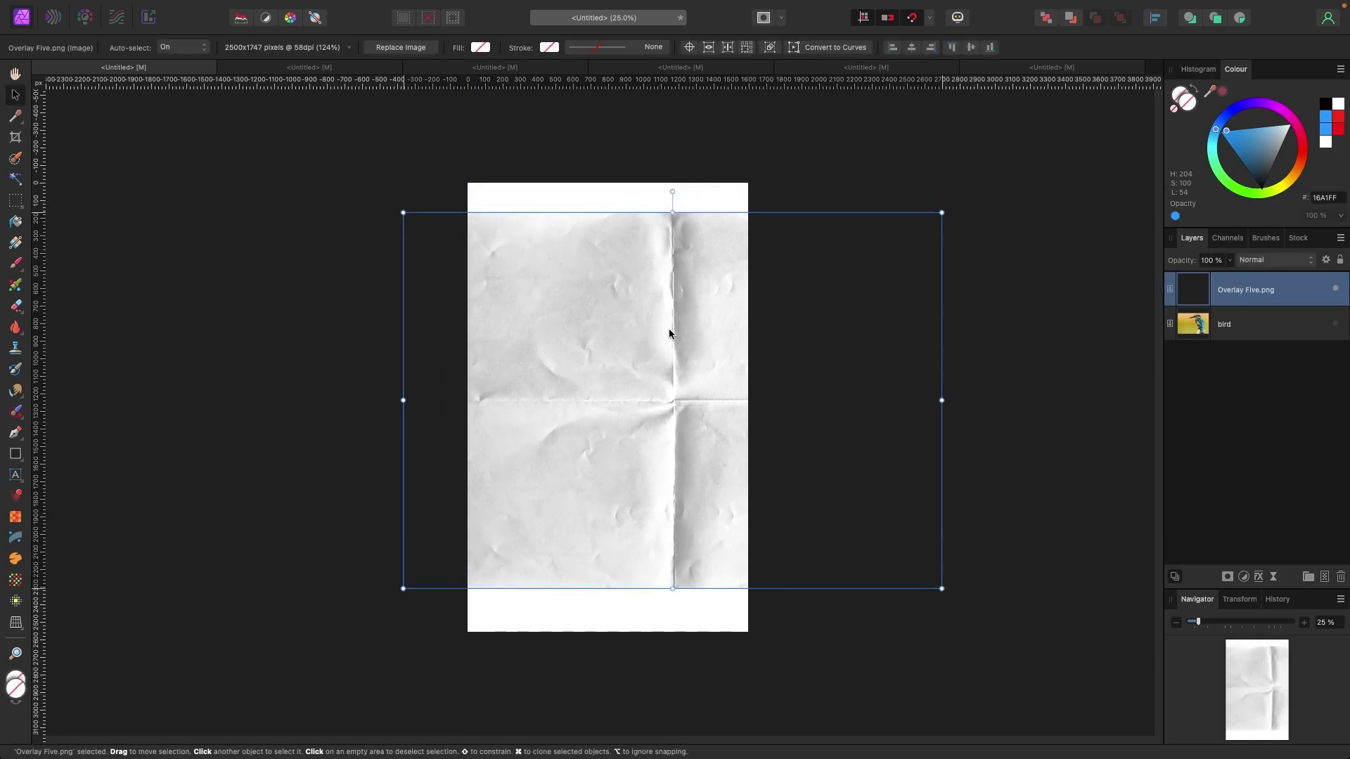
pyautogui.moveTo(671, 191); pyautogui.dragTo(558, 400)
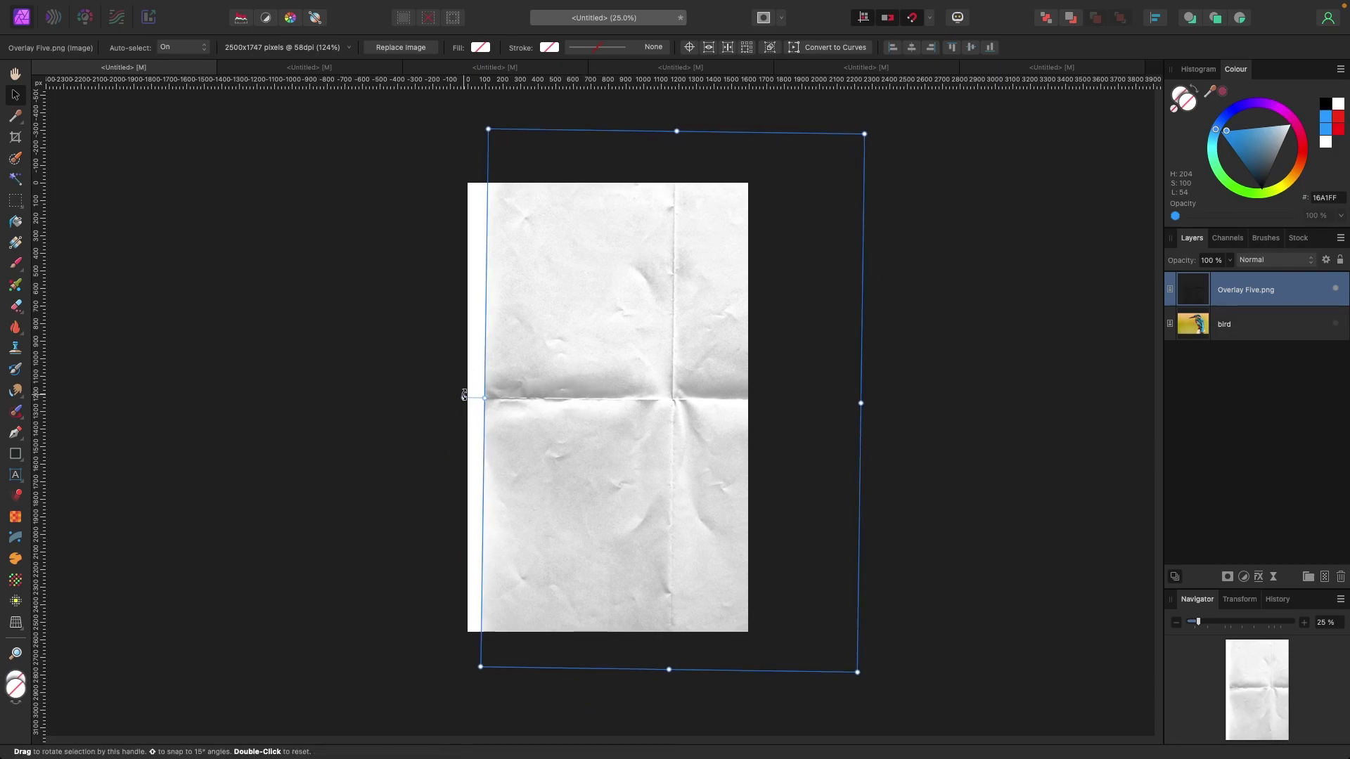
pyautogui.moveTo(464, 401); pyautogui.dragTo(467, 408)
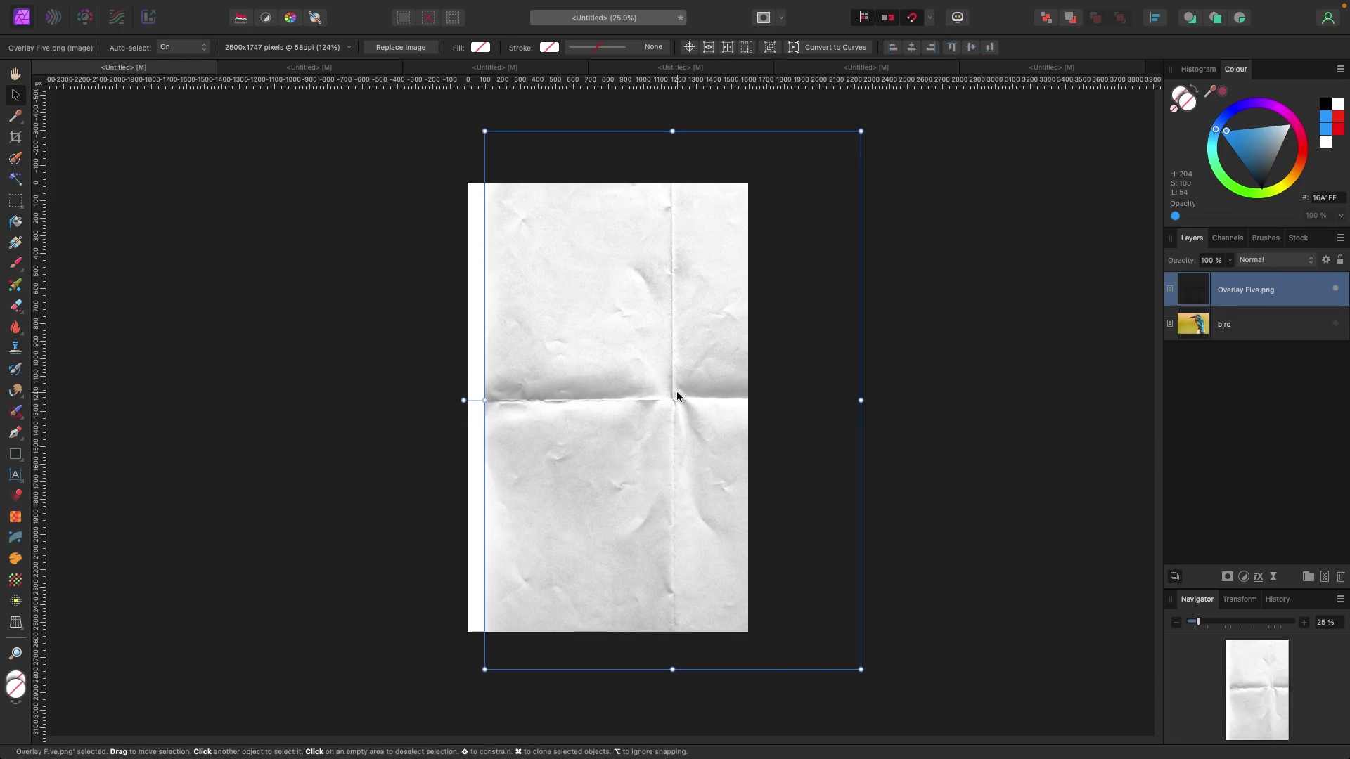
pyautogui.moveTo(677, 391); pyautogui.dragTo(626, 388)
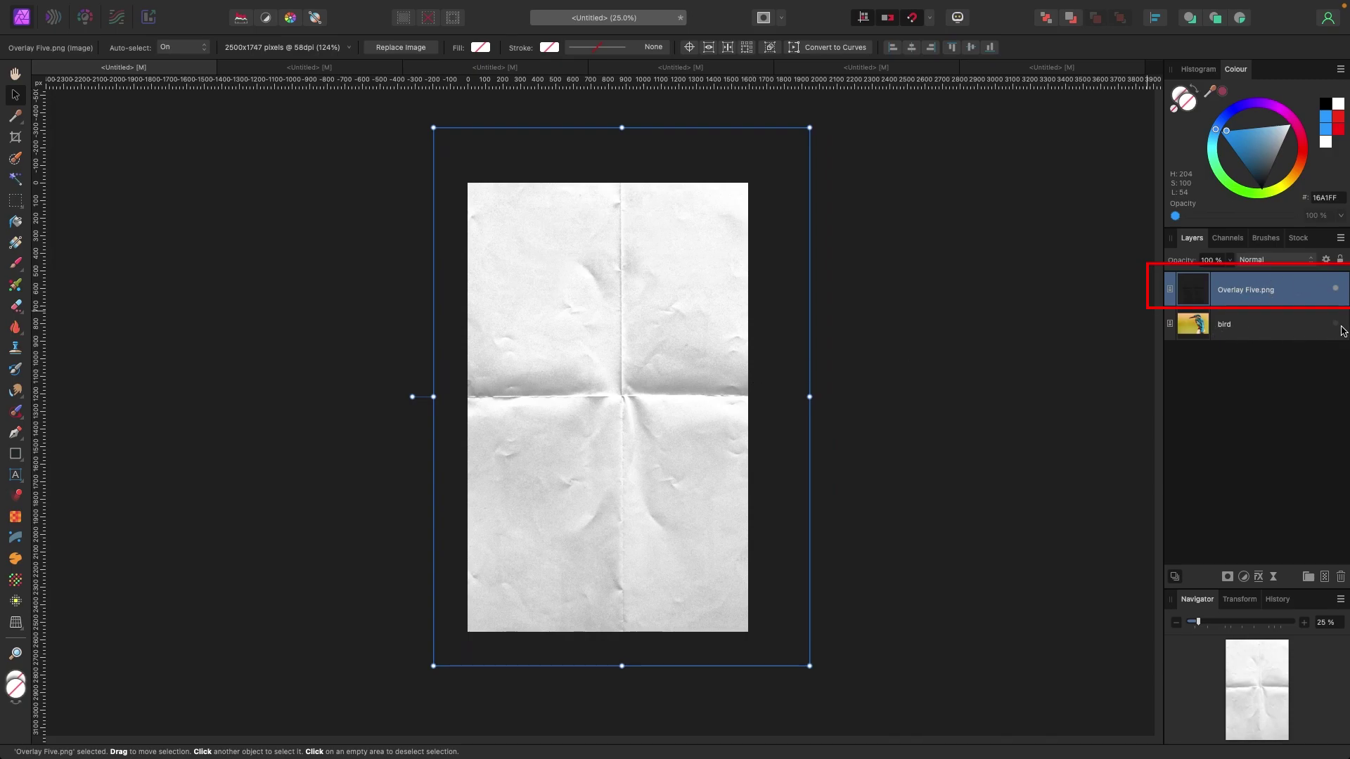
pyautogui.moveTo(734, 339); pyautogui.dragTo(719, 335)
pyautogui.click(876, 334)
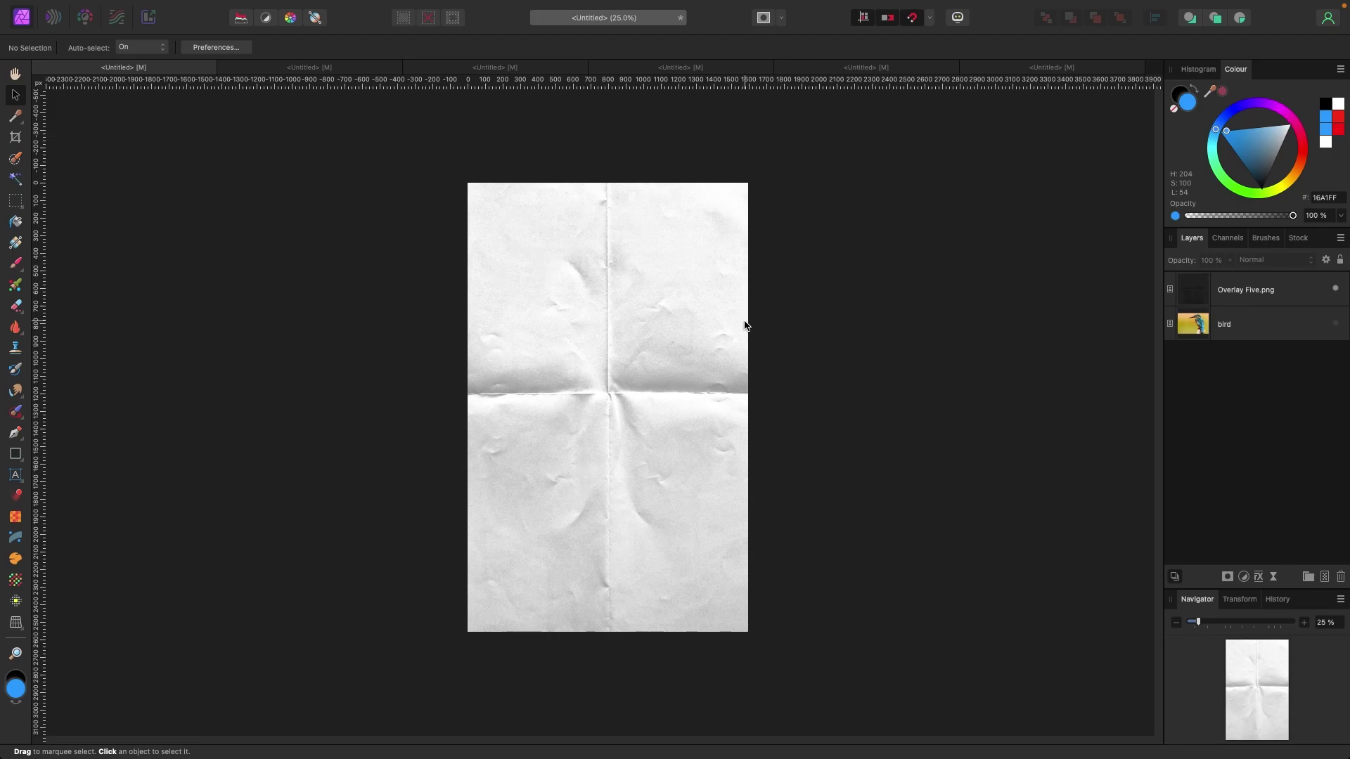
# Draw a blue circle with the Ellipse Tool and move its layer below Overlay Five.png.
pyautogui.hscroll(1, 556, 326)
pyautogui.scroll(-1, 106, 433)
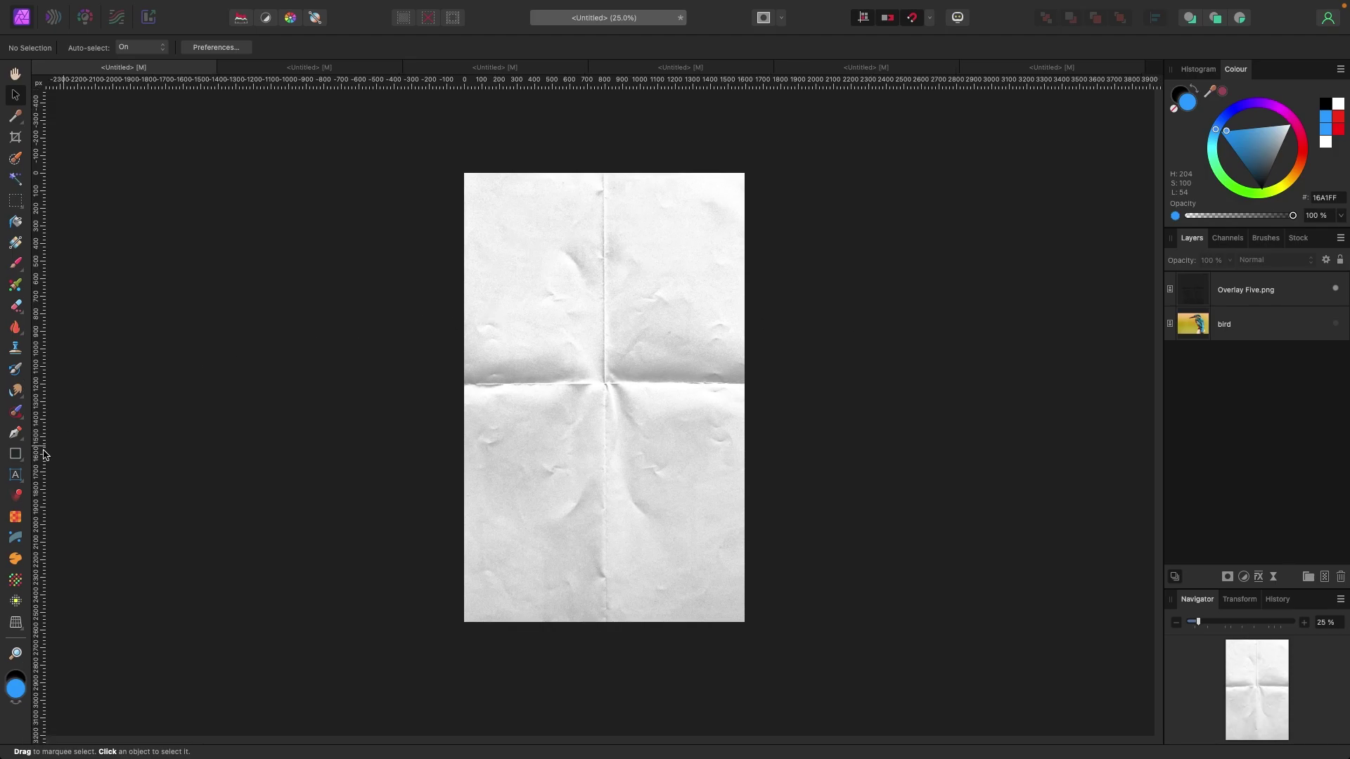
pyautogui.moveTo(20, 461); pyautogui.dragTo(68, 420)
pyautogui.moveTo(506, 261); pyautogui.dragTo(704, 460)
pyautogui.press('v')
pyautogui.moveTo(687, 395); pyautogui.dragTo(703, 433)
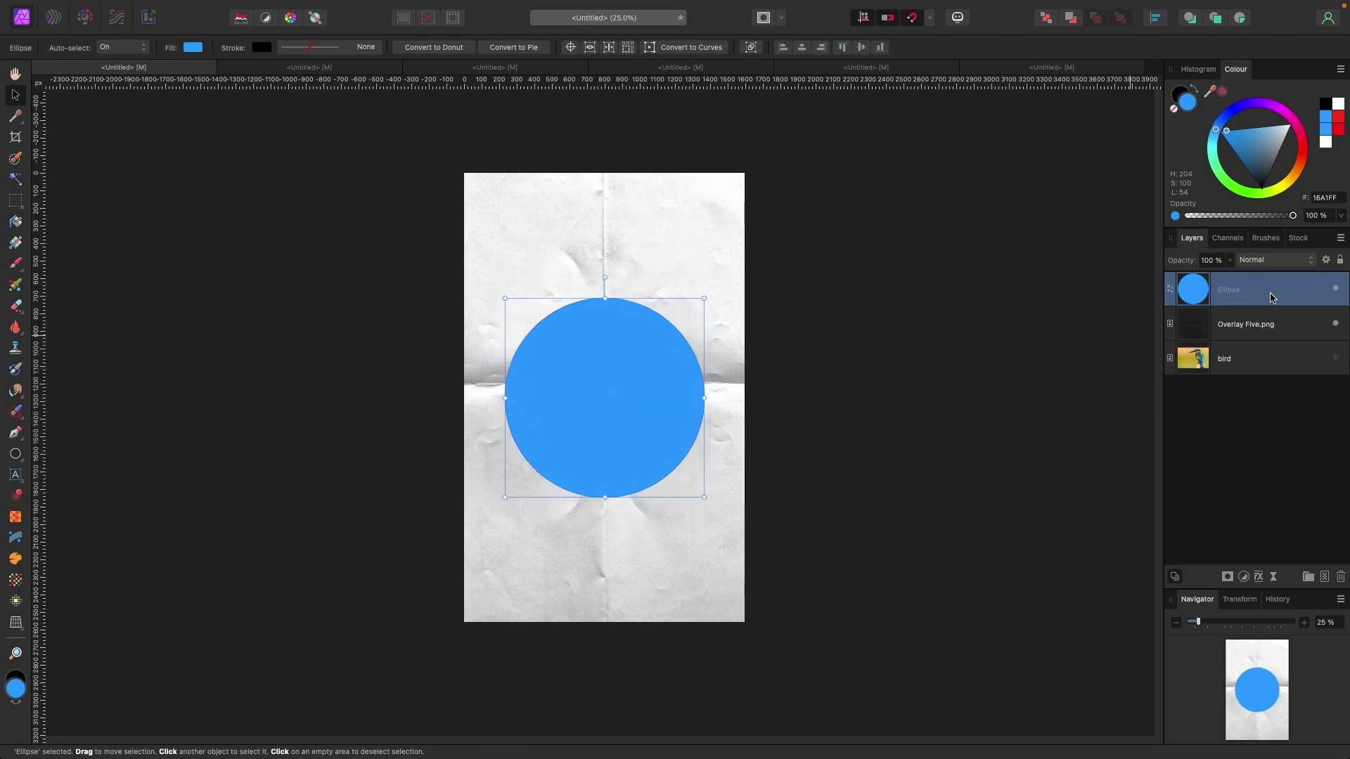
pyautogui.moveTo(1266, 302); pyautogui.dragTo(1256, 342)
# Move the blue circle to the page top and Alt-drag a duplicate below it.
pyautogui.moveTo(664, 466); pyautogui.dragTo(635, 355)
pyautogui.press('super+plus')
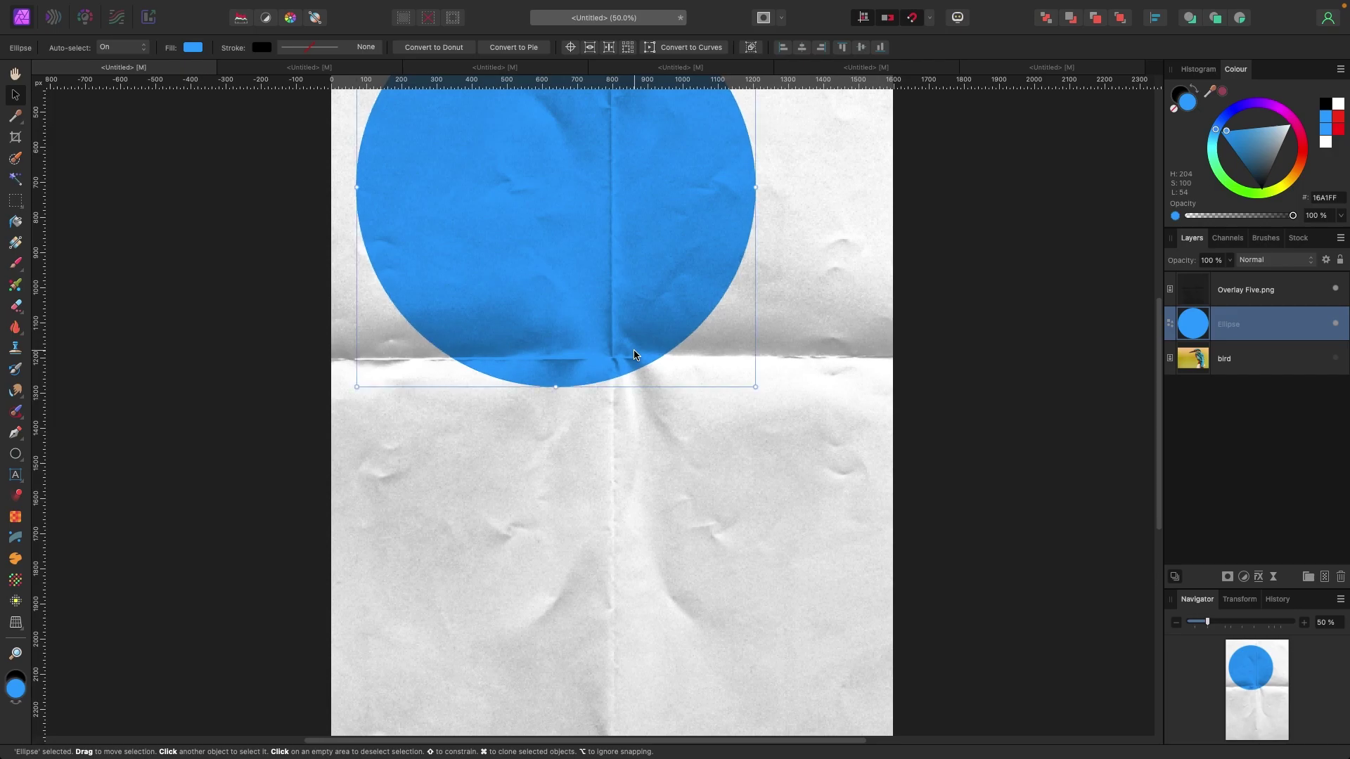
pyautogui.press('super+minus')
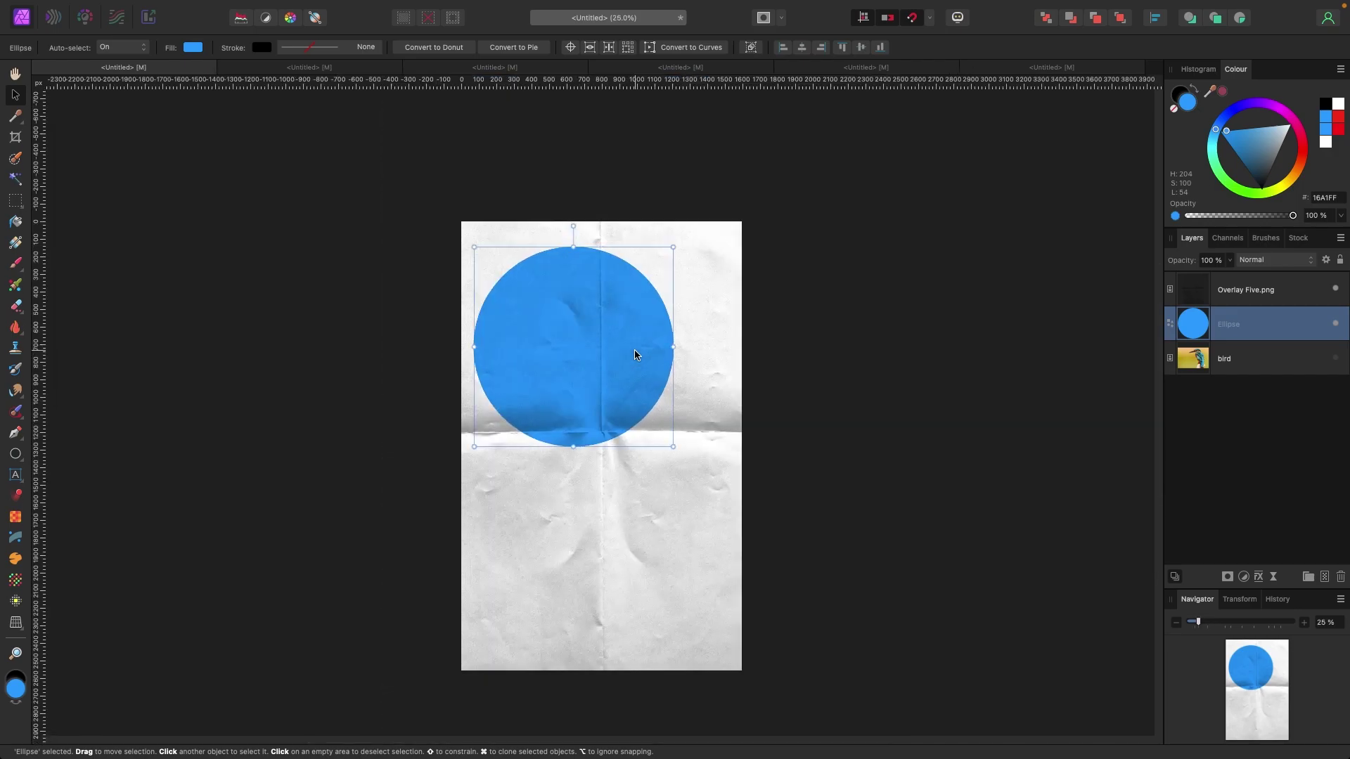
pyautogui.moveTo(634, 349)
pyautogui.mouseDown()
pyautogui.moveTo(680, 350)
pyautogui.moveTo(620, 335)
pyautogui.moveTo(600, 509)
pyautogui.mouseUp()
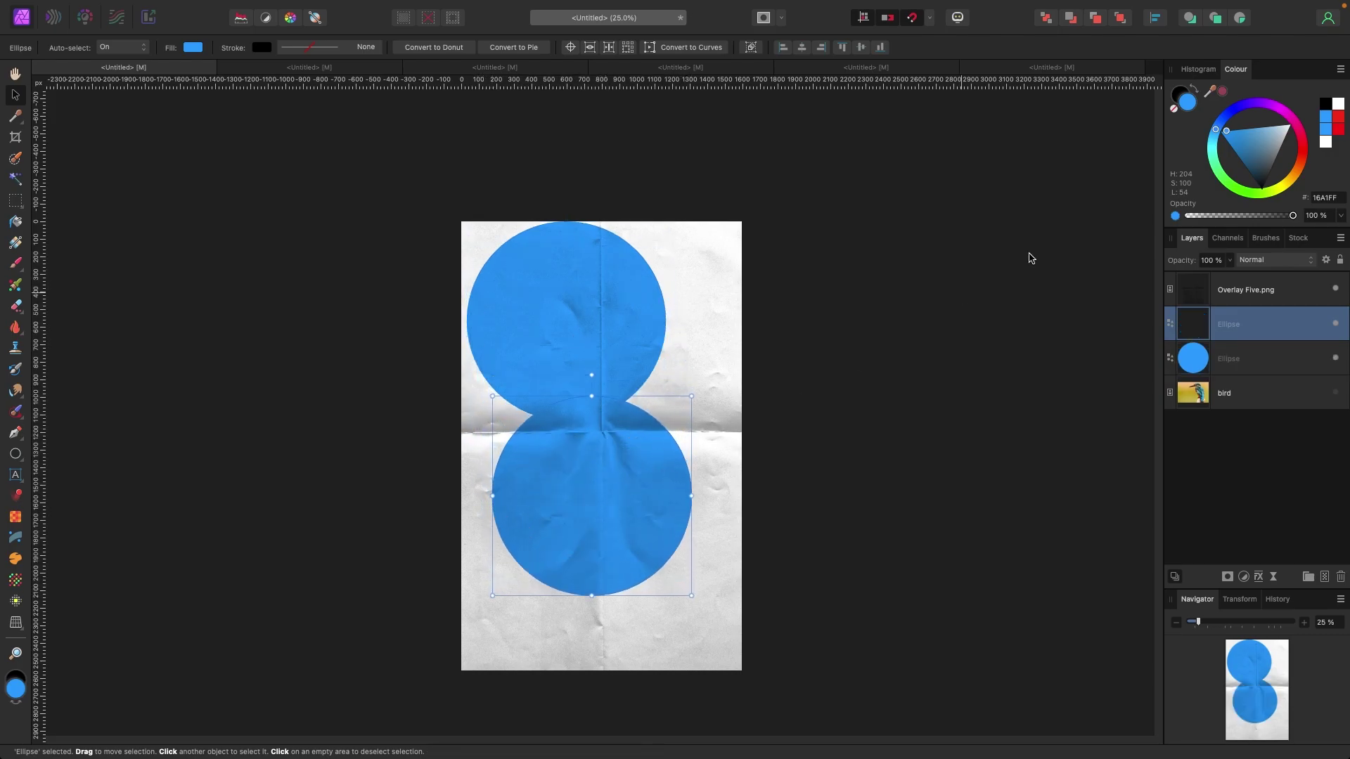
# Recolour the lower circle orange and nudge it into place.
pyautogui.moveTo(1300, 130); pyautogui.dragTo(1298, 168)
pyautogui.moveTo(633, 461); pyautogui.dragTo(626, 487)
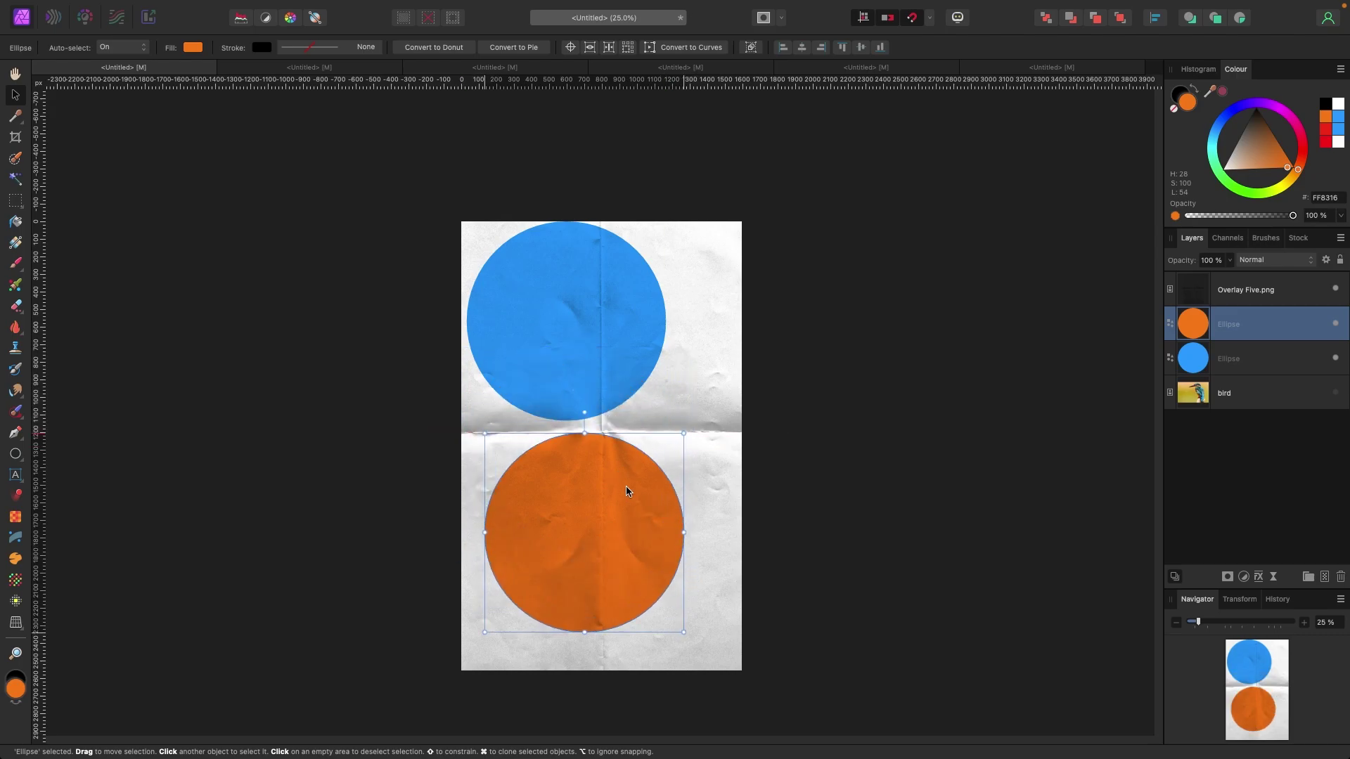
pyautogui.press('super+equal')
pyautogui.scroll(-3, 626, 487)
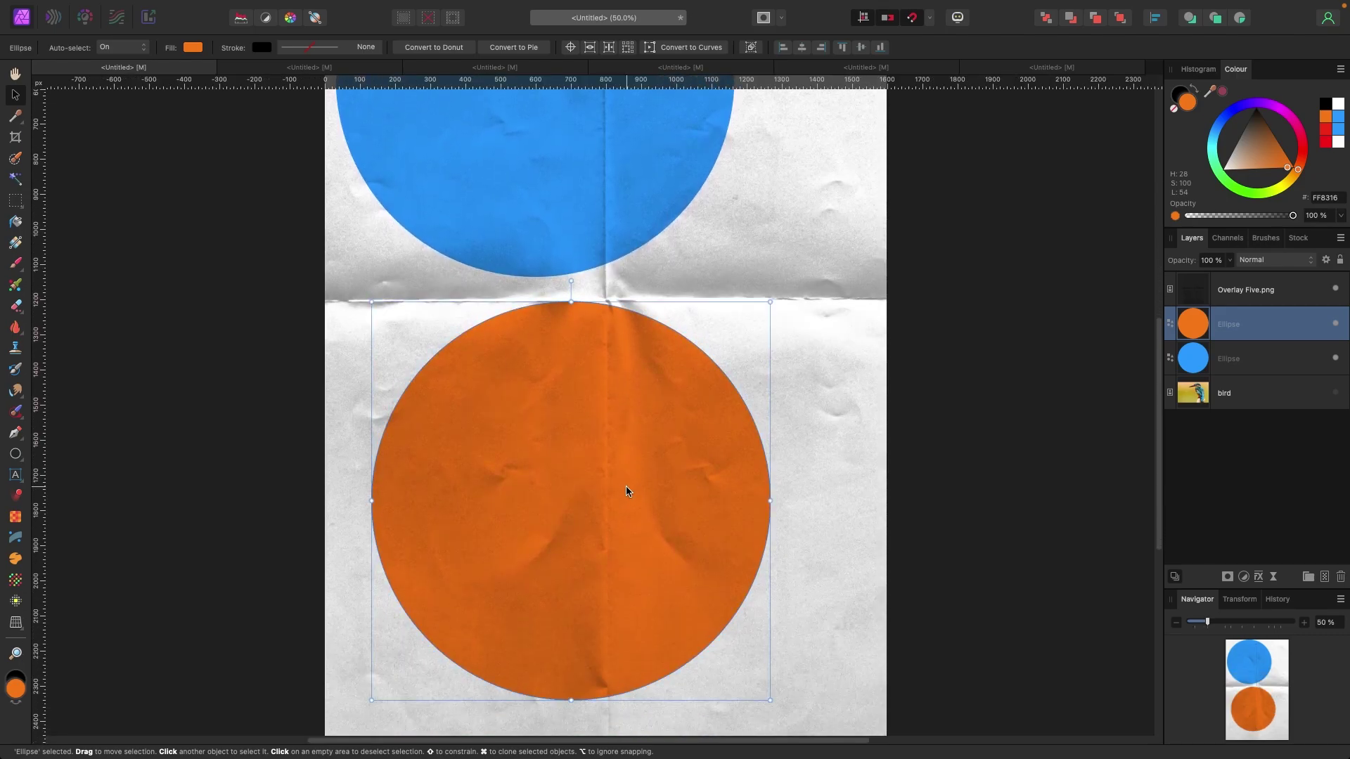
pyautogui.press('super+minus')
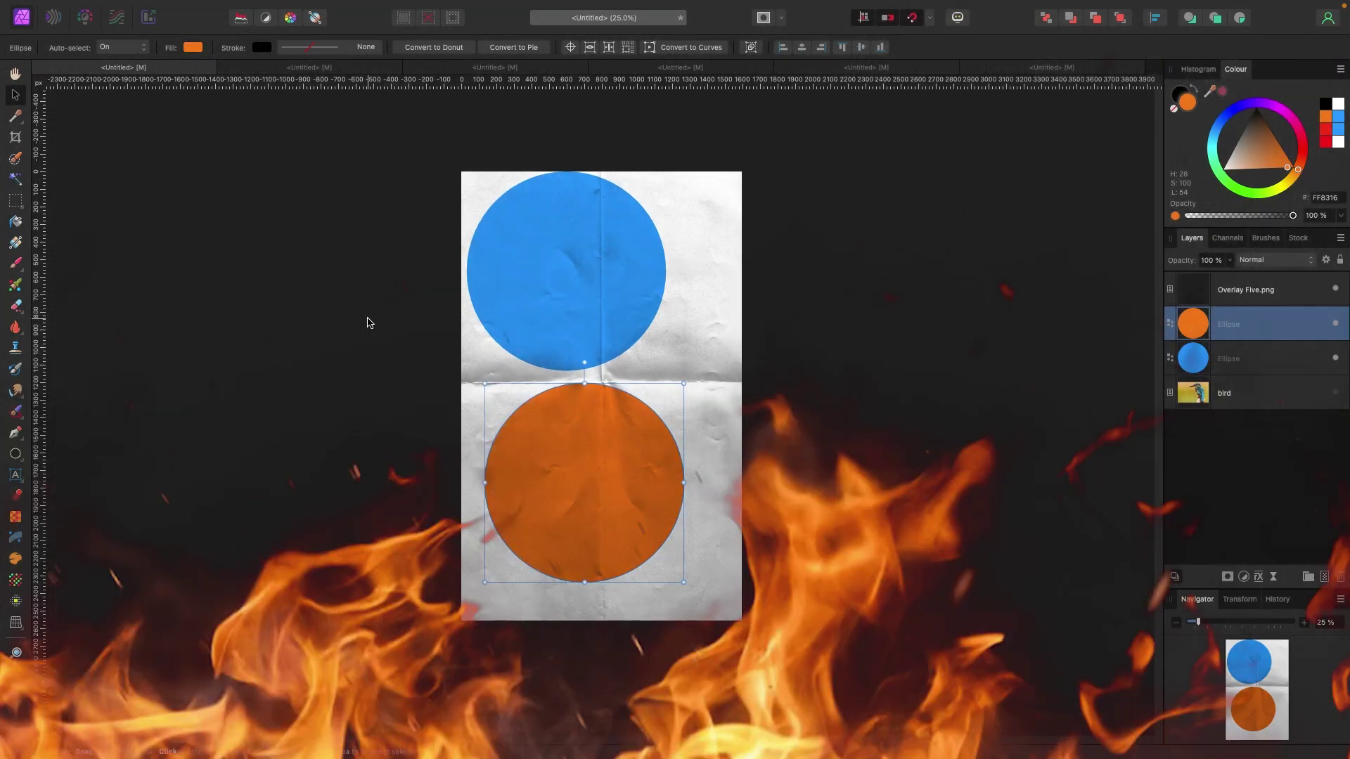
pyautogui.moveTo(581, 478)
pyautogui.mouseDown()
pyautogui.moveTo(659, 372)
pyautogui.moveTo(582, 482)
pyautogui.mouseUp()
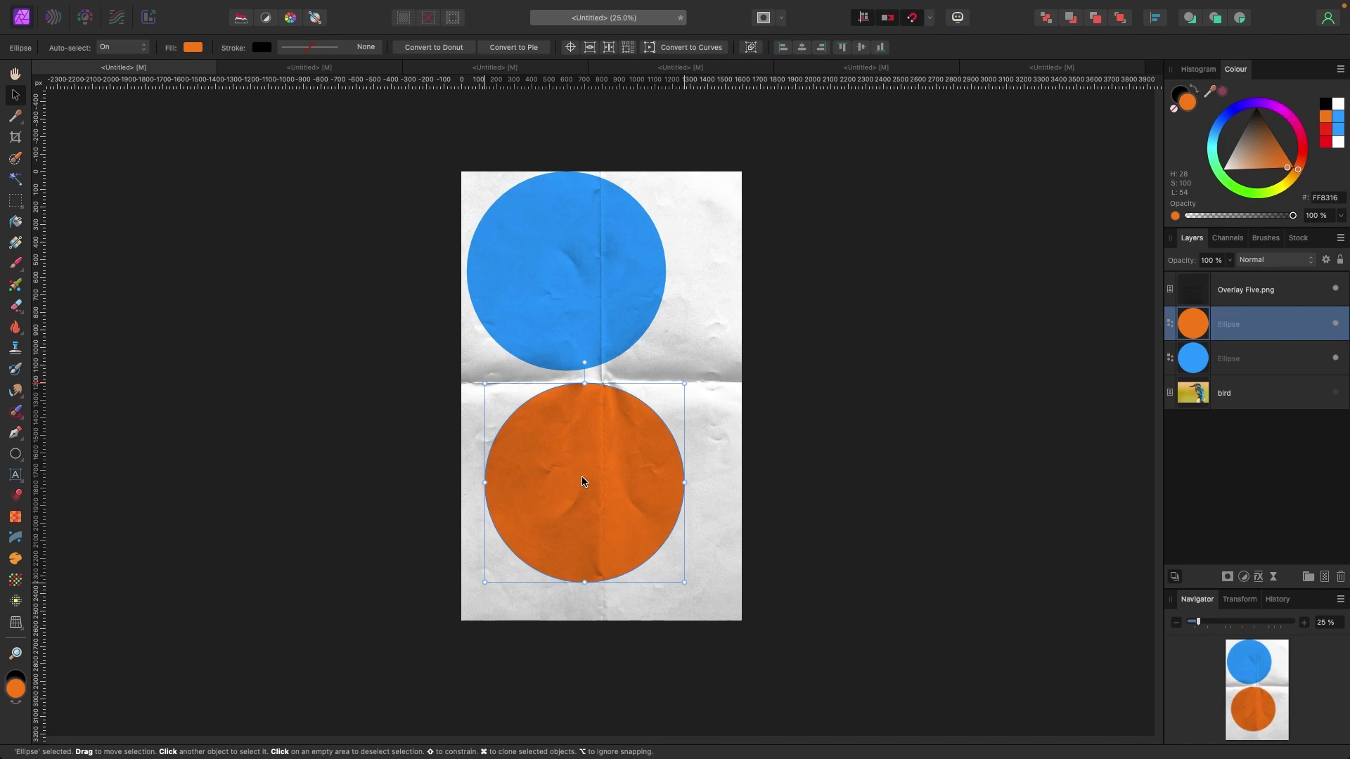
# Delete both circles, show the kingfisher under the paper texture, and open the cigar portrait document.
pyautogui.press('Delete')
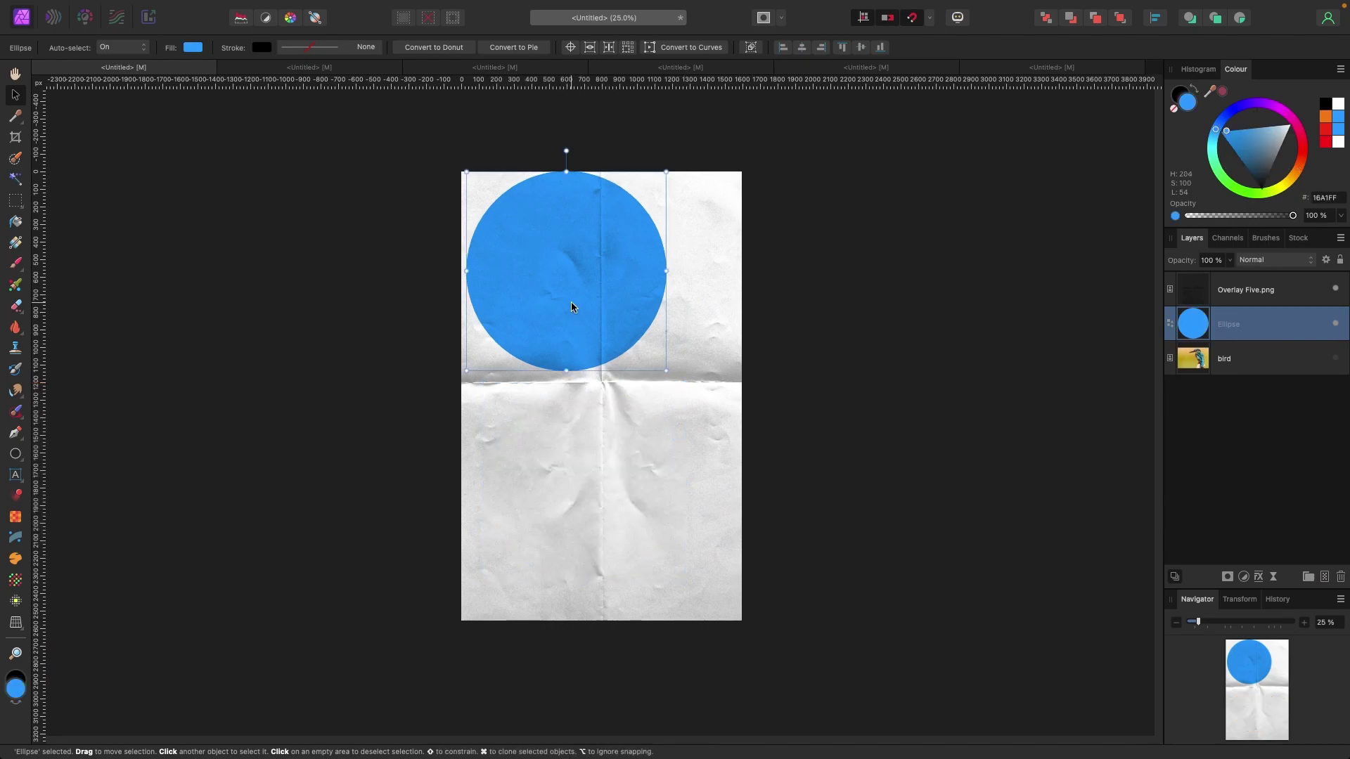
pyautogui.press('Delete')
pyautogui.click(979, 354)
pyautogui.click(1336, 288)
pyautogui.click(1336, 324)
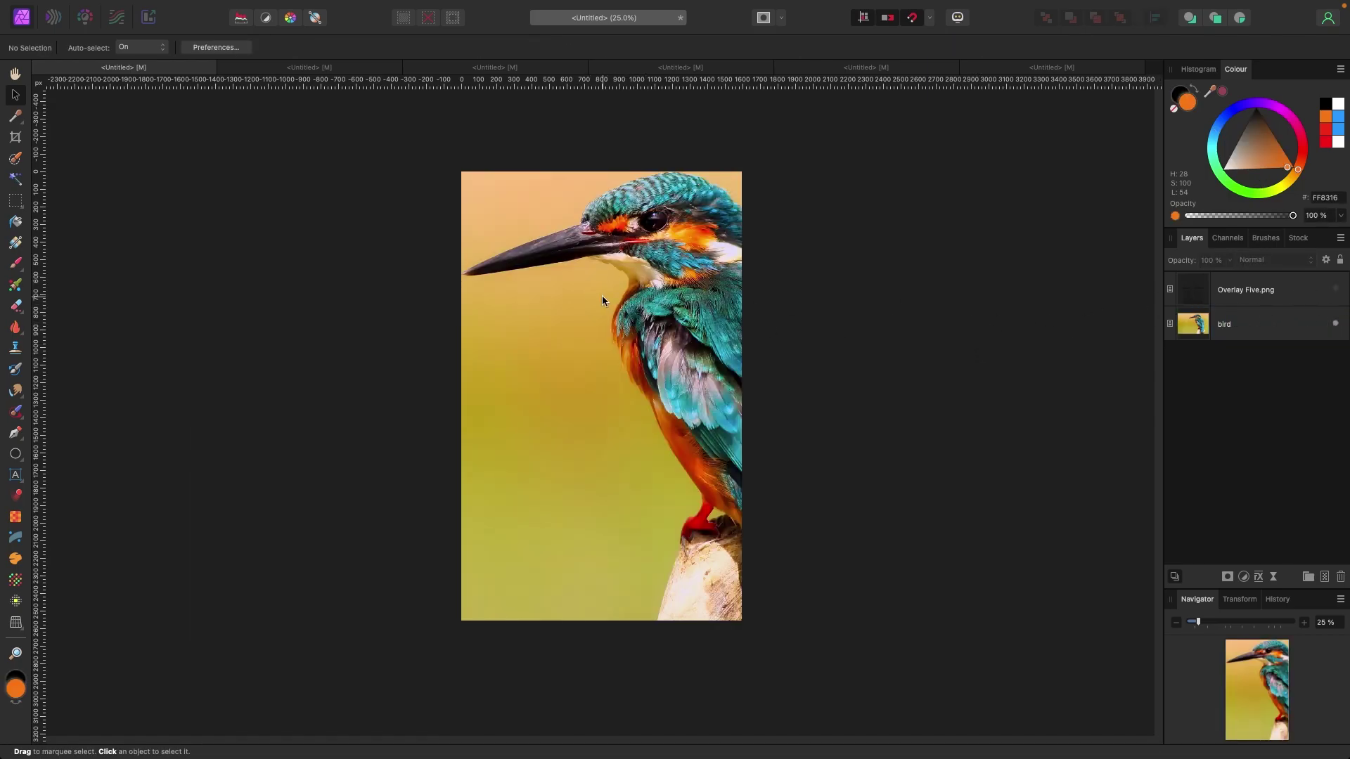
pyautogui.click(1336, 290)
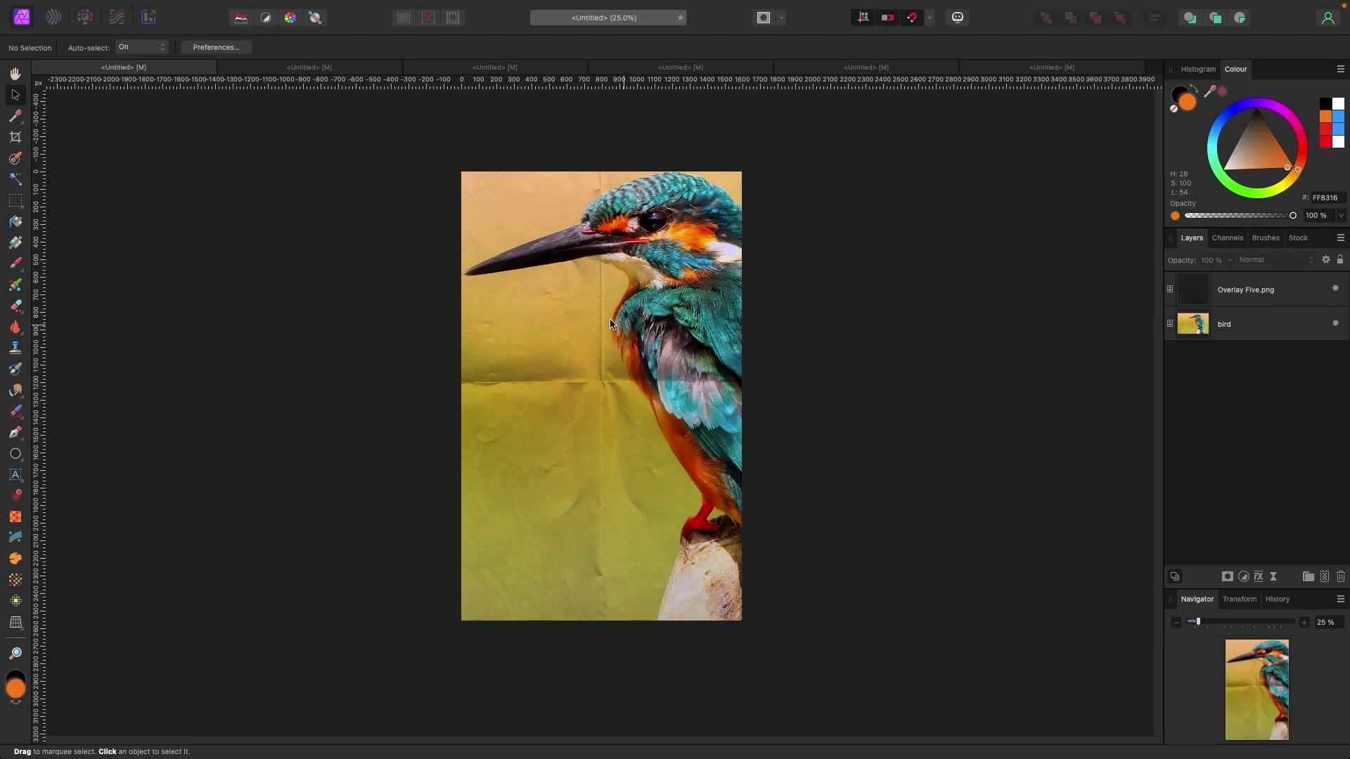
pyautogui.click(348, 71)
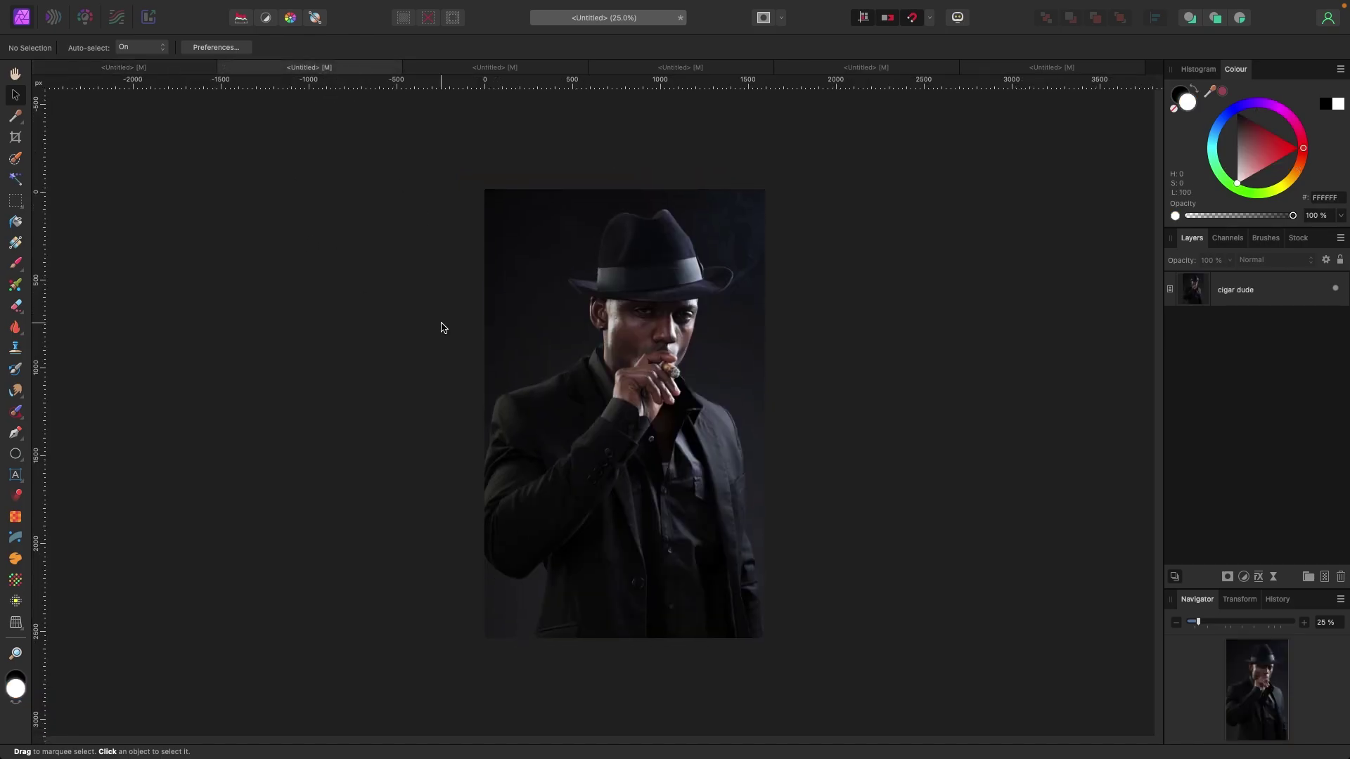
# Place Smoke Two.png over the cigar portrait's hand and chest.
pyautogui.hscroll(2, 441, 327)
pyautogui.scroll(-1, 441, 327)
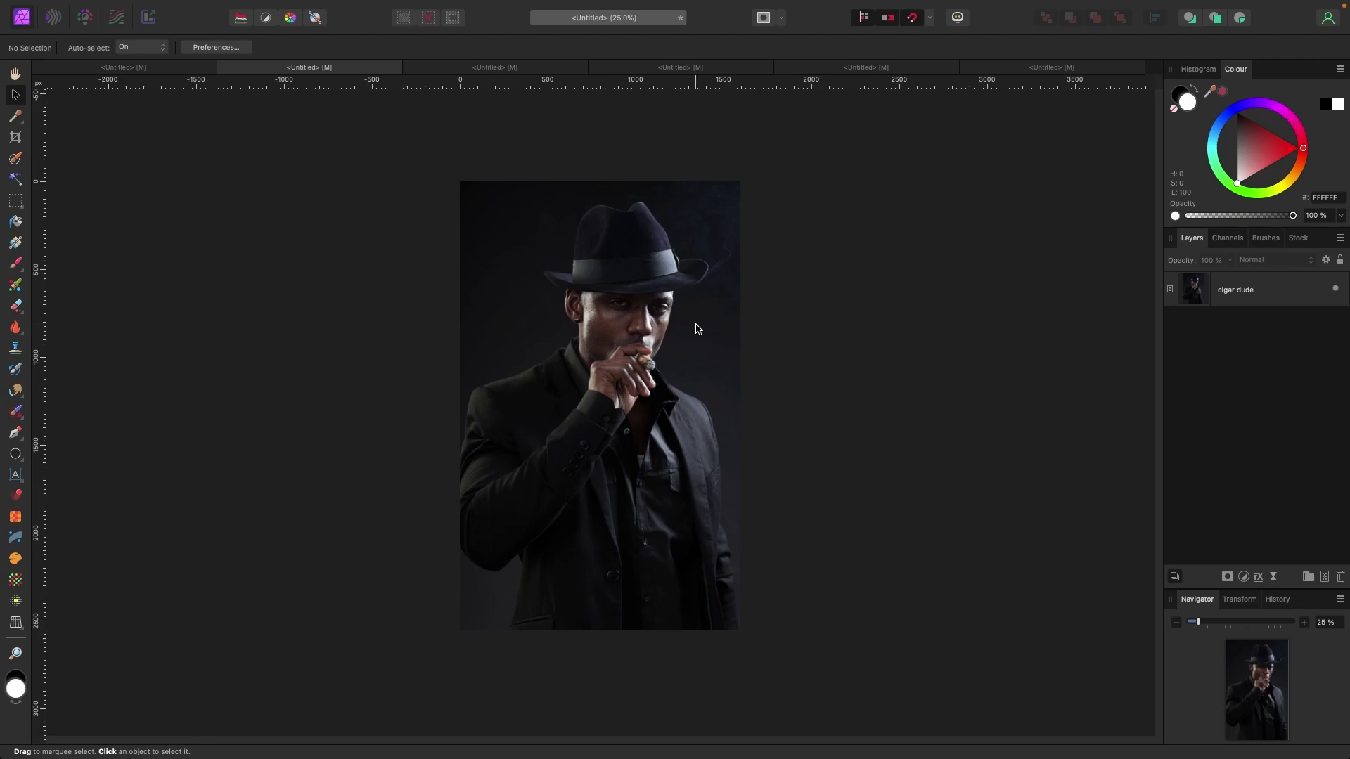
pyautogui.hscroll(1, 661, 328)
pyautogui.hscroll(-1, 335, 289)
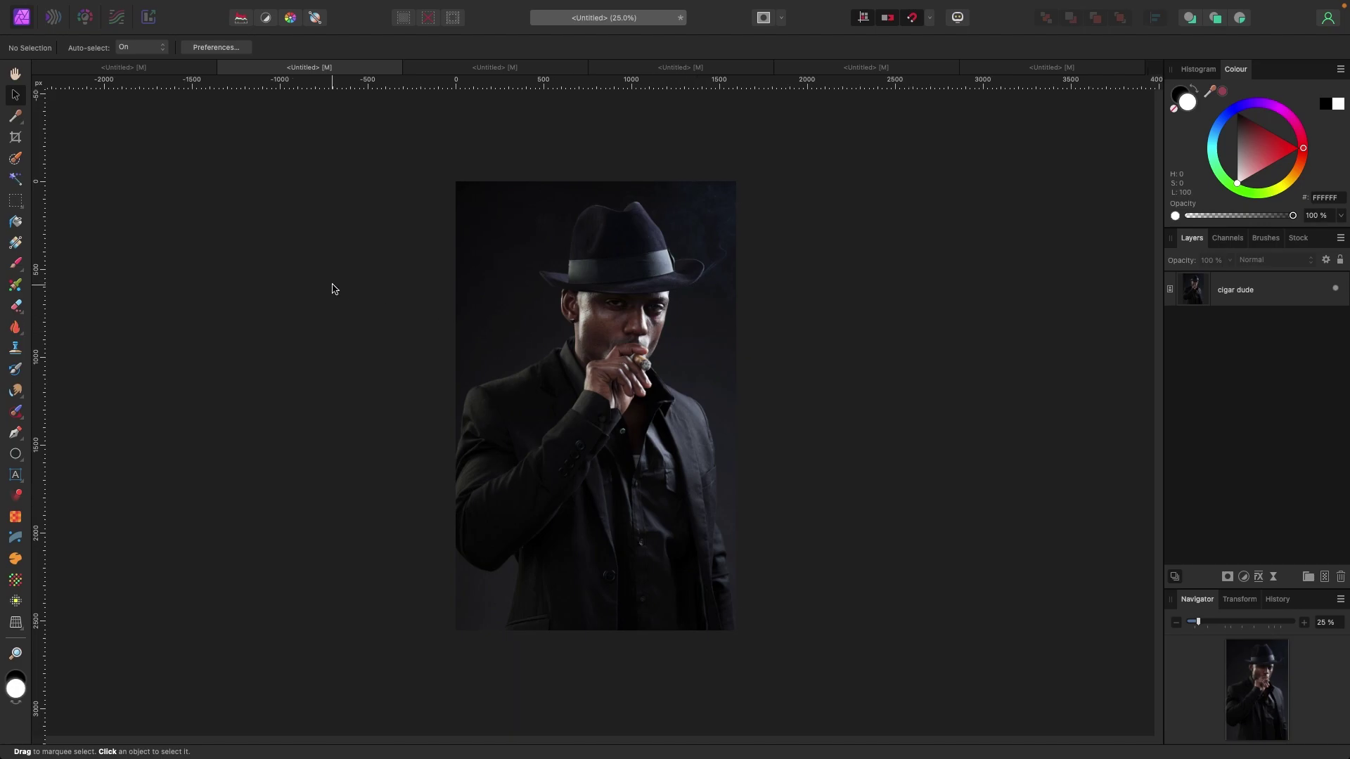
pyautogui.moveTo(226, 4)
pyautogui.click(131, 7)
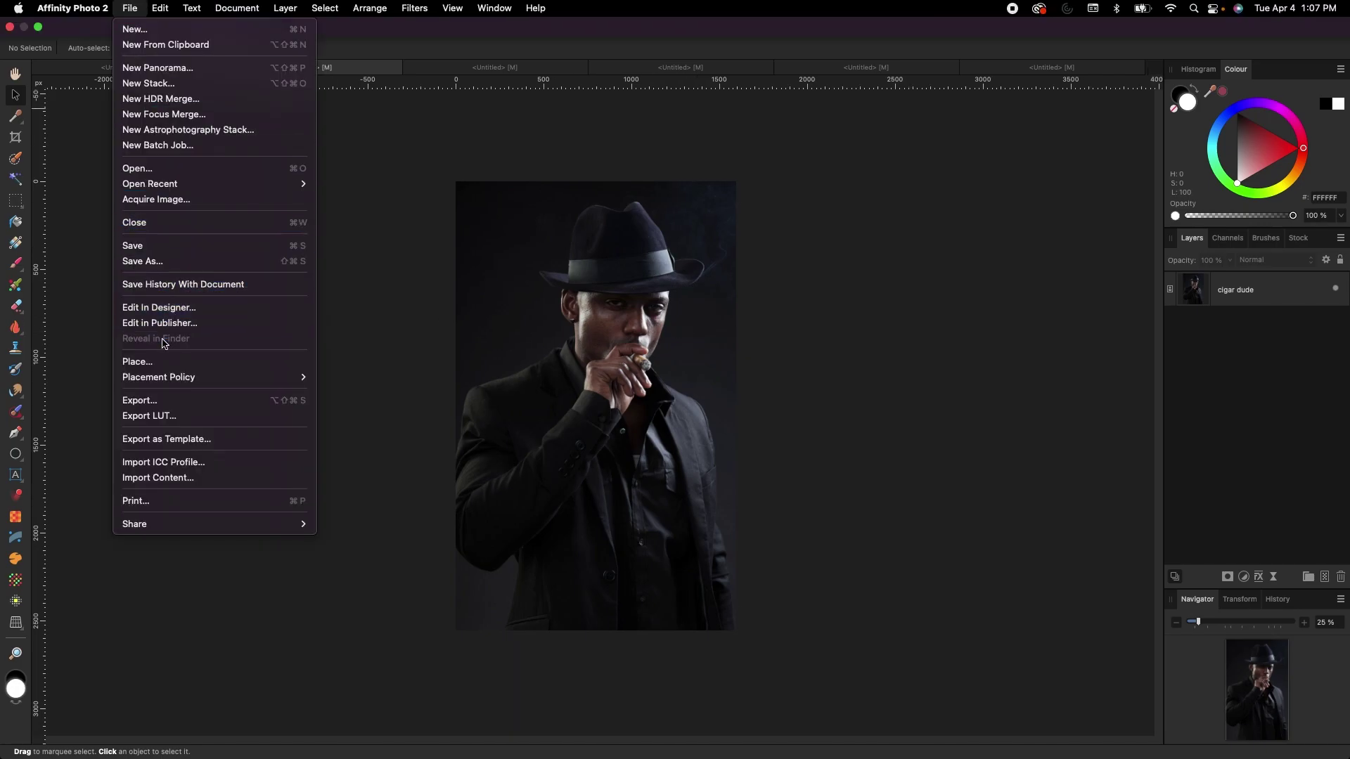
pyautogui.click(138, 361)
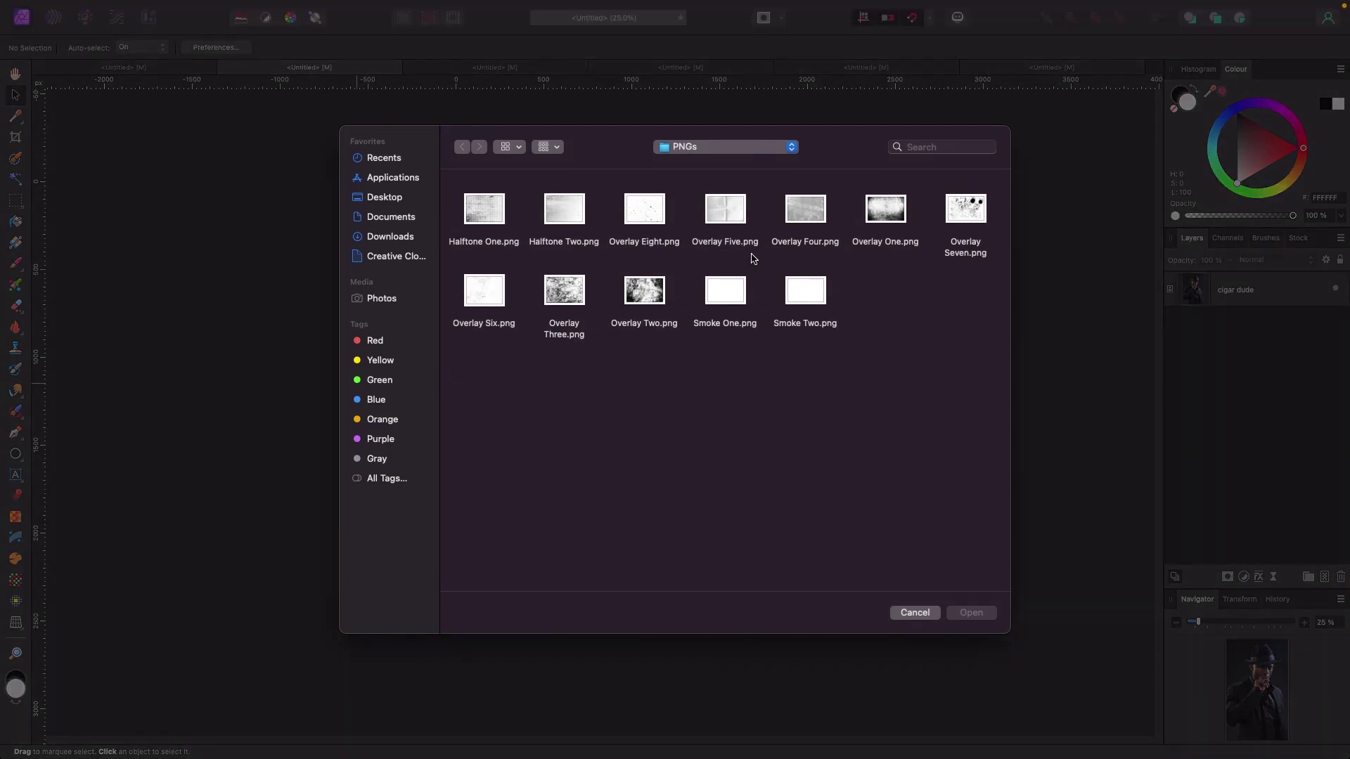
pyautogui.click(809, 301)
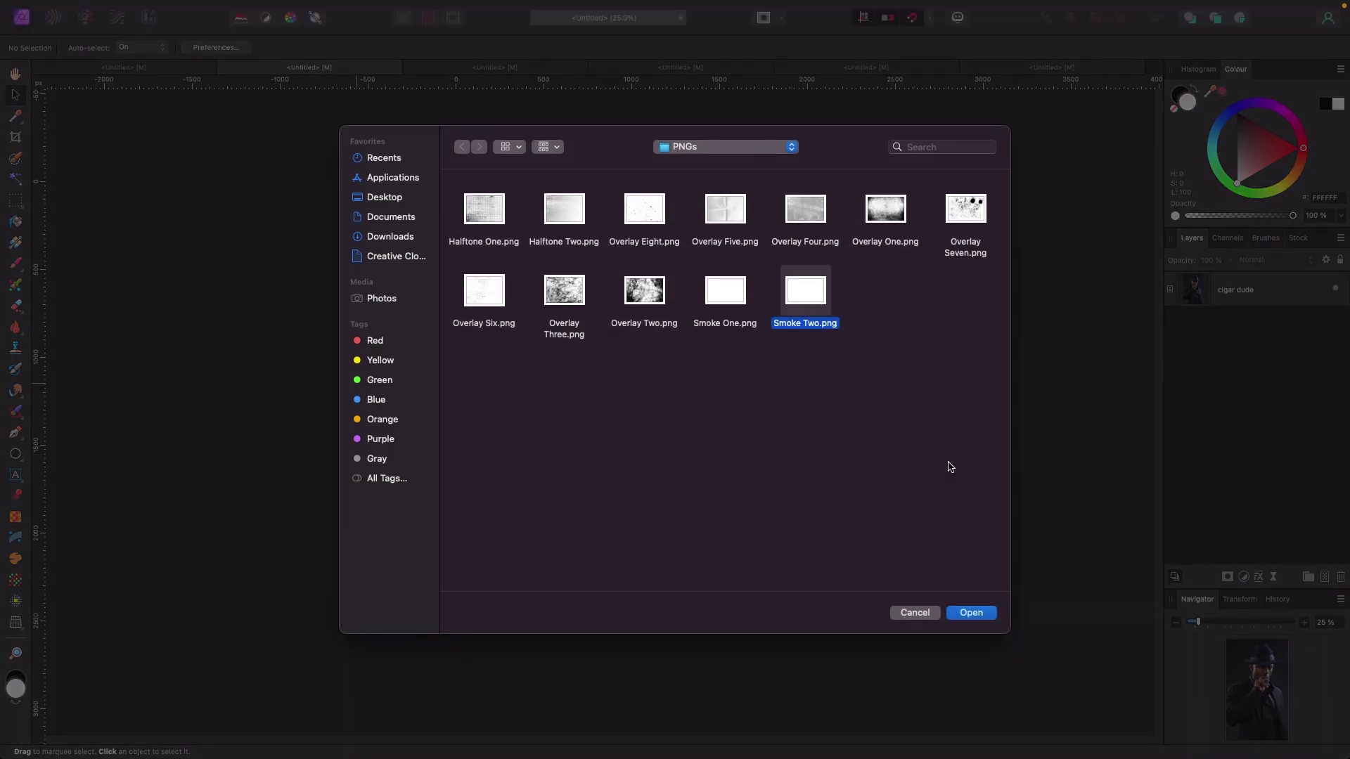
pyautogui.click(972, 613)
pyautogui.moveTo(504, 306); pyautogui.dragTo(744, 467)
pyautogui.moveTo(676, 417); pyautogui.dragTo(583, 465)
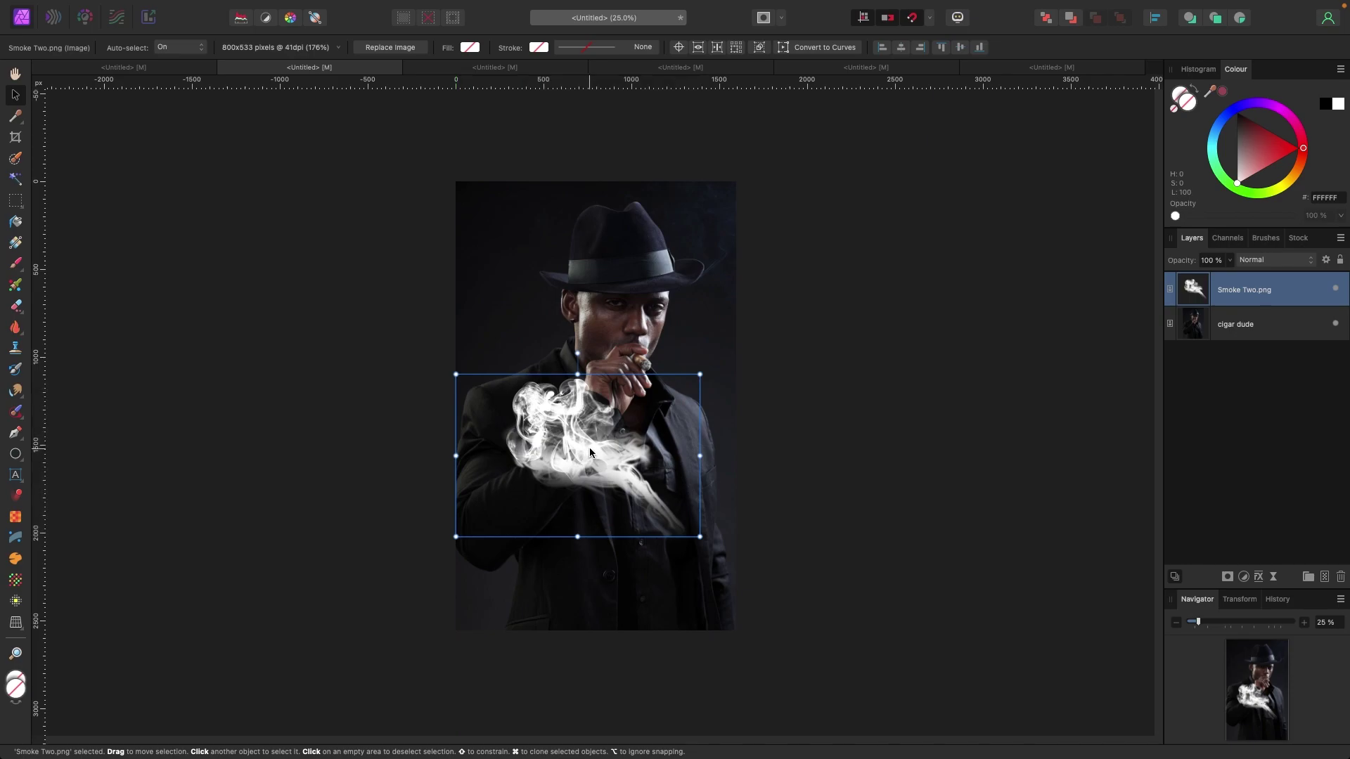
# Flip the smoke horizontally, shrink it and move it up beside the man's mouth.
pyautogui.rightClick(590, 452)
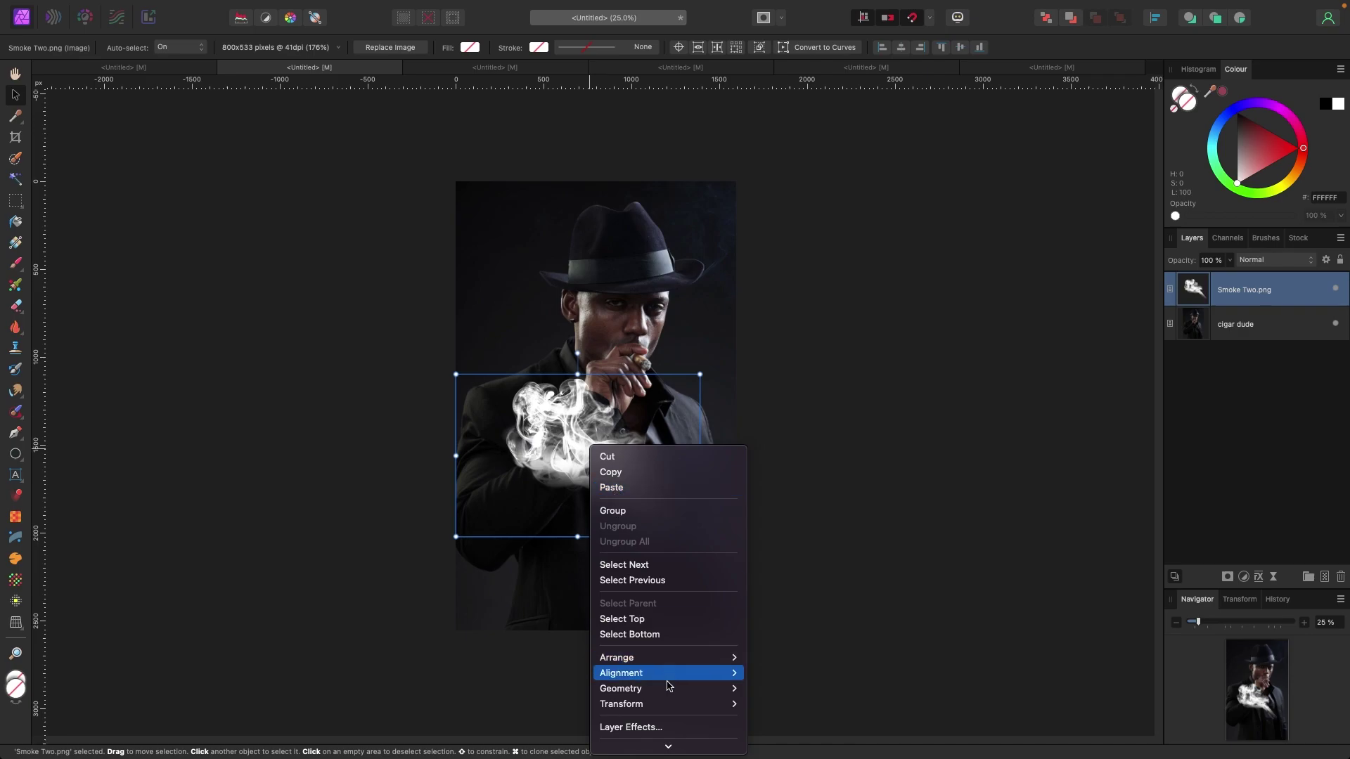
pyautogui.moveTo(672, 704)
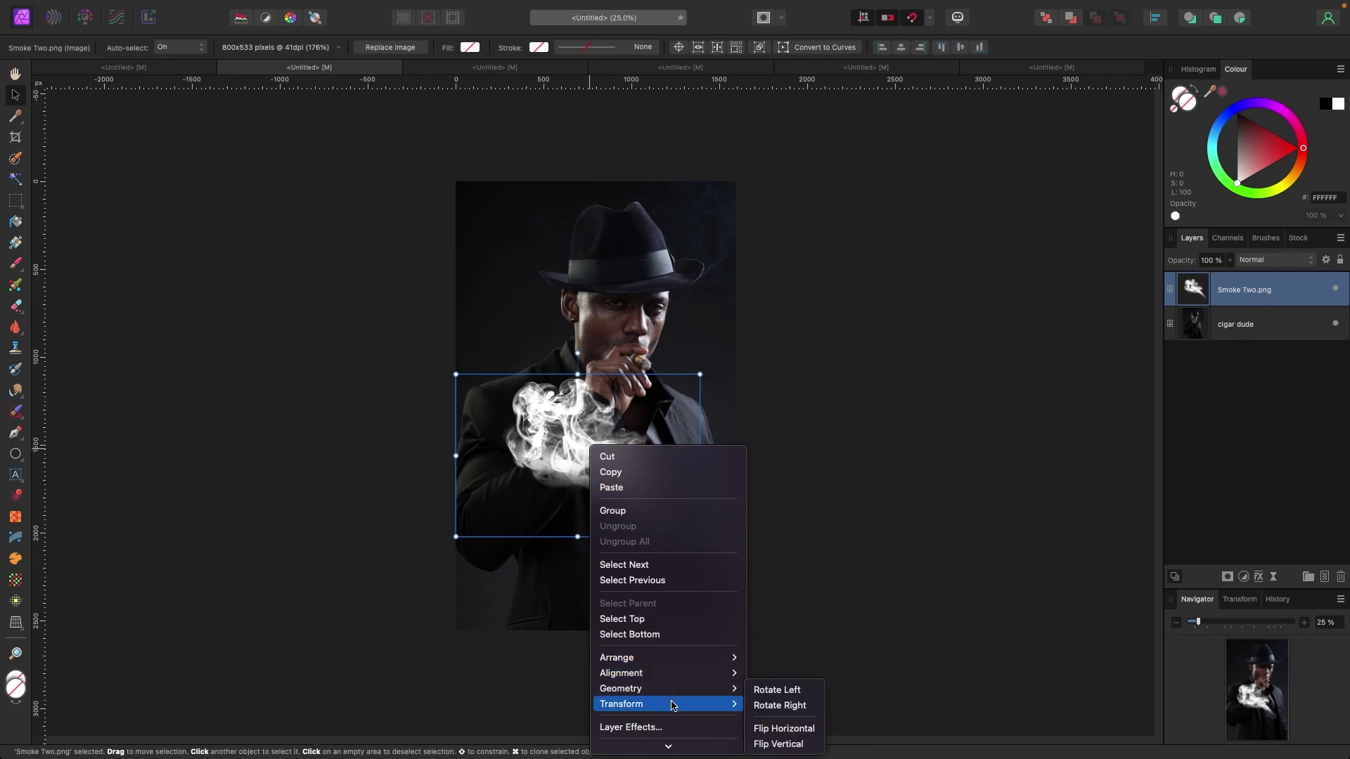
pyautogui.click(798, 729)
pyautogui.moveTo(547, 486); pyautogui.dragTo(735, 320)
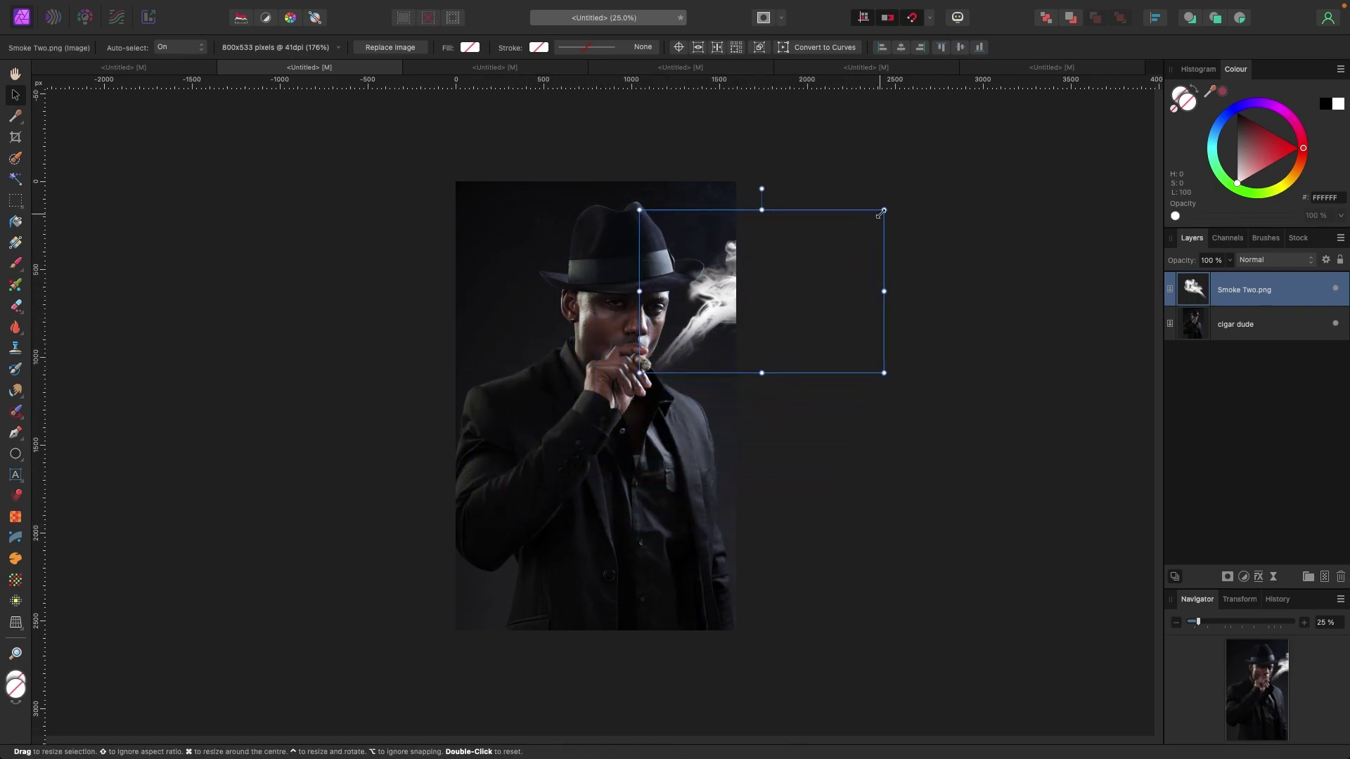
pyautogui.moveTo(881, 213); pyautogui.dragTo(768, 268)
pyautogui.moveTo(742, 314); pyautogui.dragTo(740, 309)
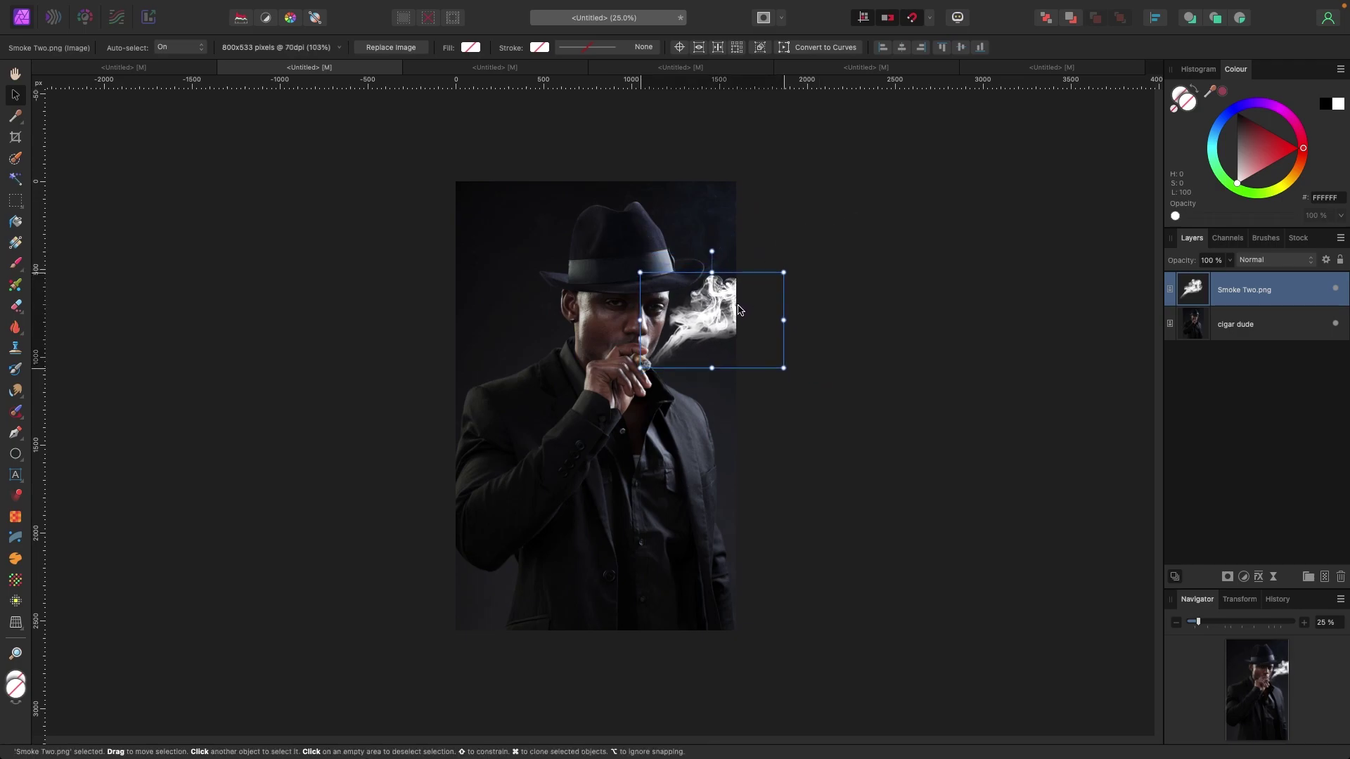
pyautogui.click(839, 330)
pyautogui.click(726, 320)
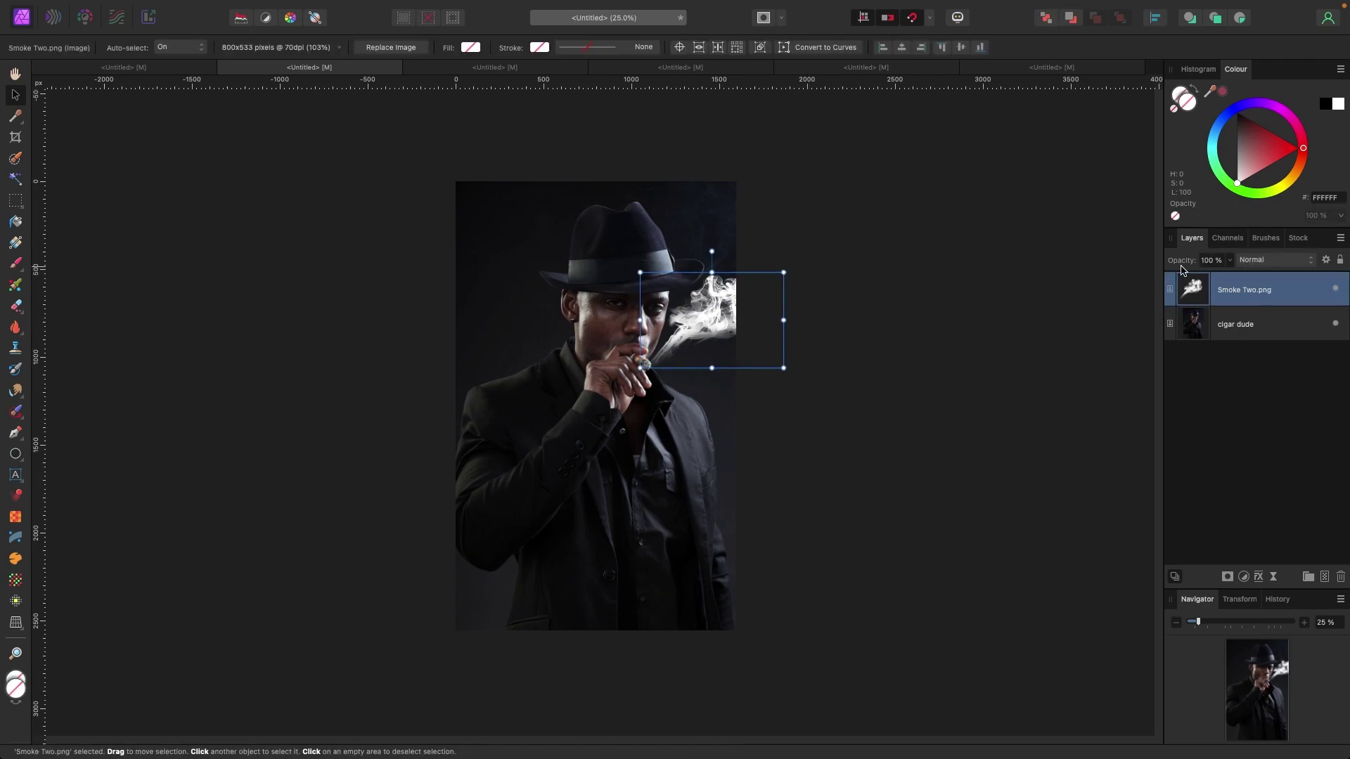
# Set the smoke layer to 95% opacity with Soft Light blending.
pyautogui.click(1230, 261)
pyautogui.moveTo(1231, 276)
pyautogui.mouseDown()
pyautogui.moveTo(1150, 280)
pyautogui.moveTo(1224, 278)
pyautogui.mouseUp()
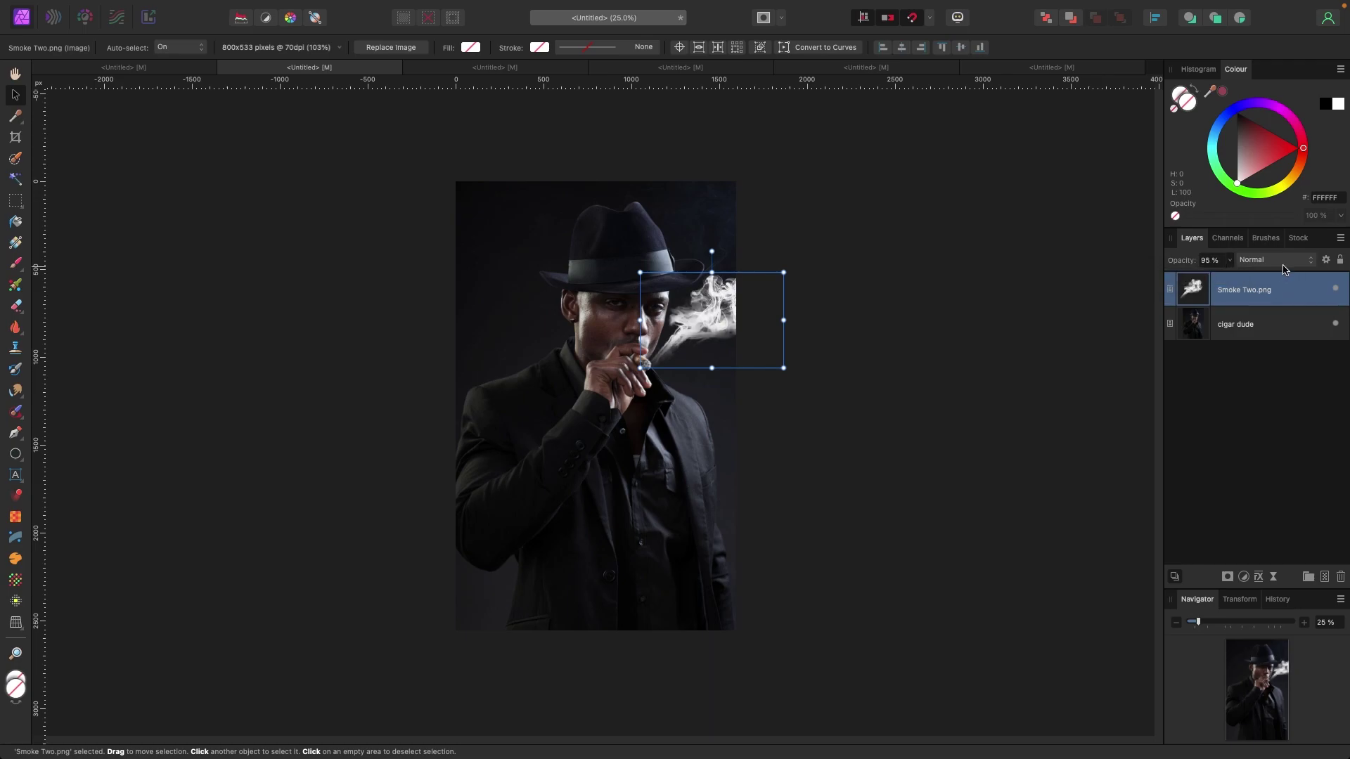
pyautogui.click(1284, 261)
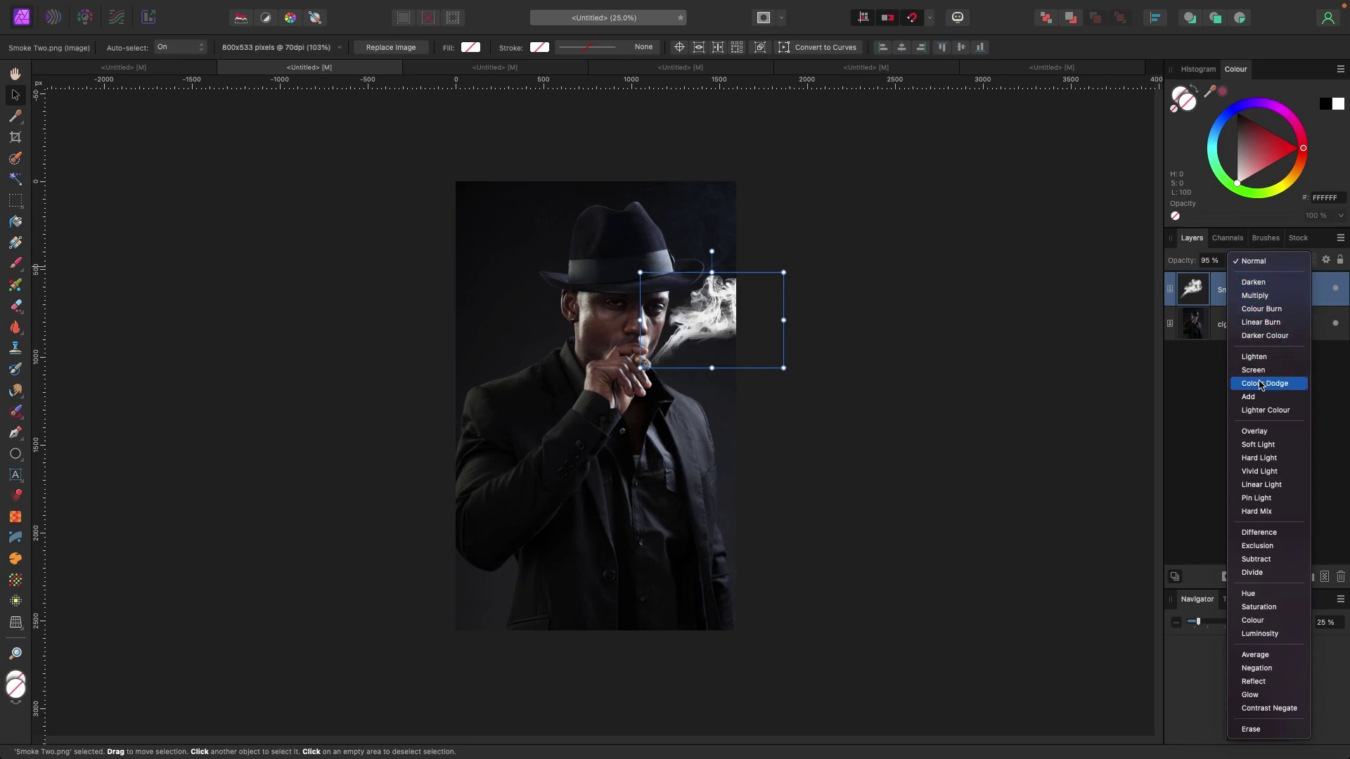
pyautogui.click(1273, 445)
# Resize and reposition the smoke so it settles beside the man's face.
pyautogui.click(936, 360)
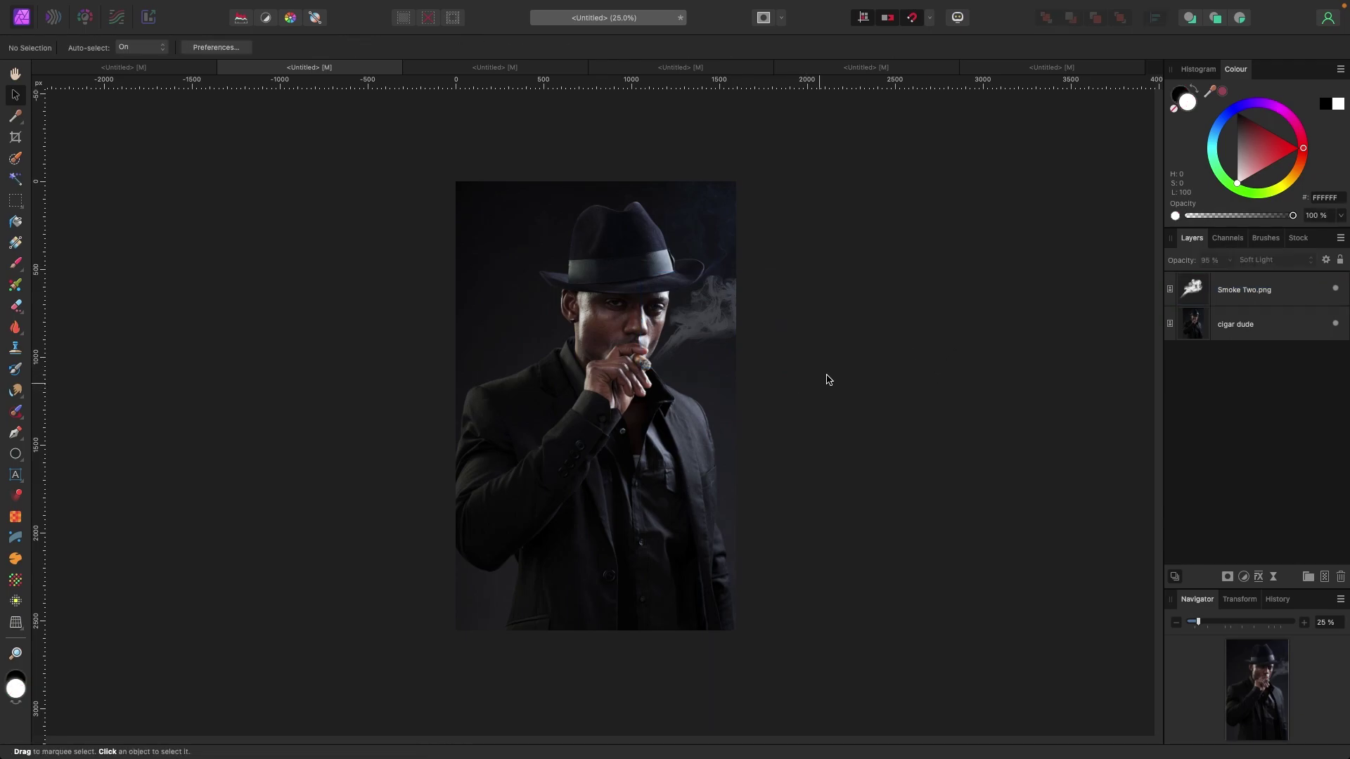
pyautogui.click(716, 332)
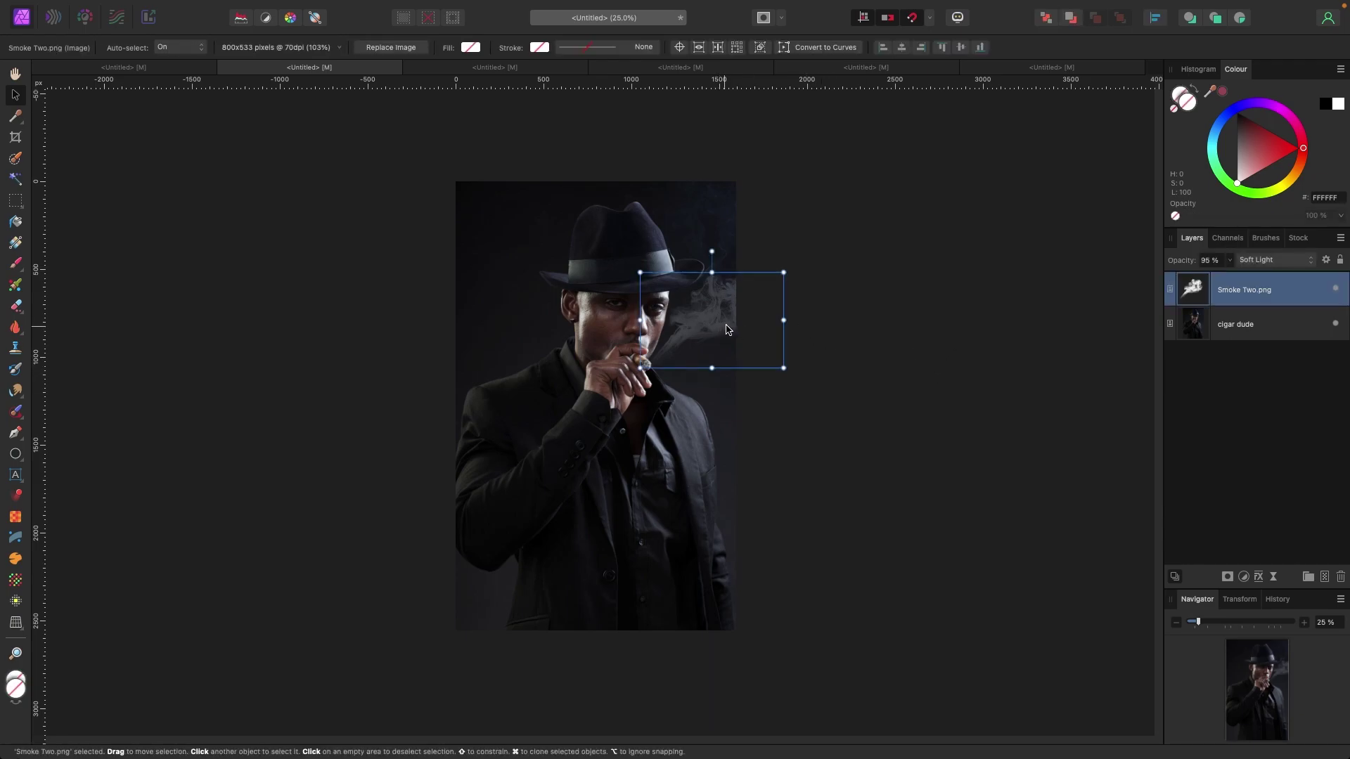
pyautogui.moveTo(783, 272); pyautogui.dragTo(985, 134)
pyautogui.moveTo(910, 200); pyautogui.dragTo(850, 220)
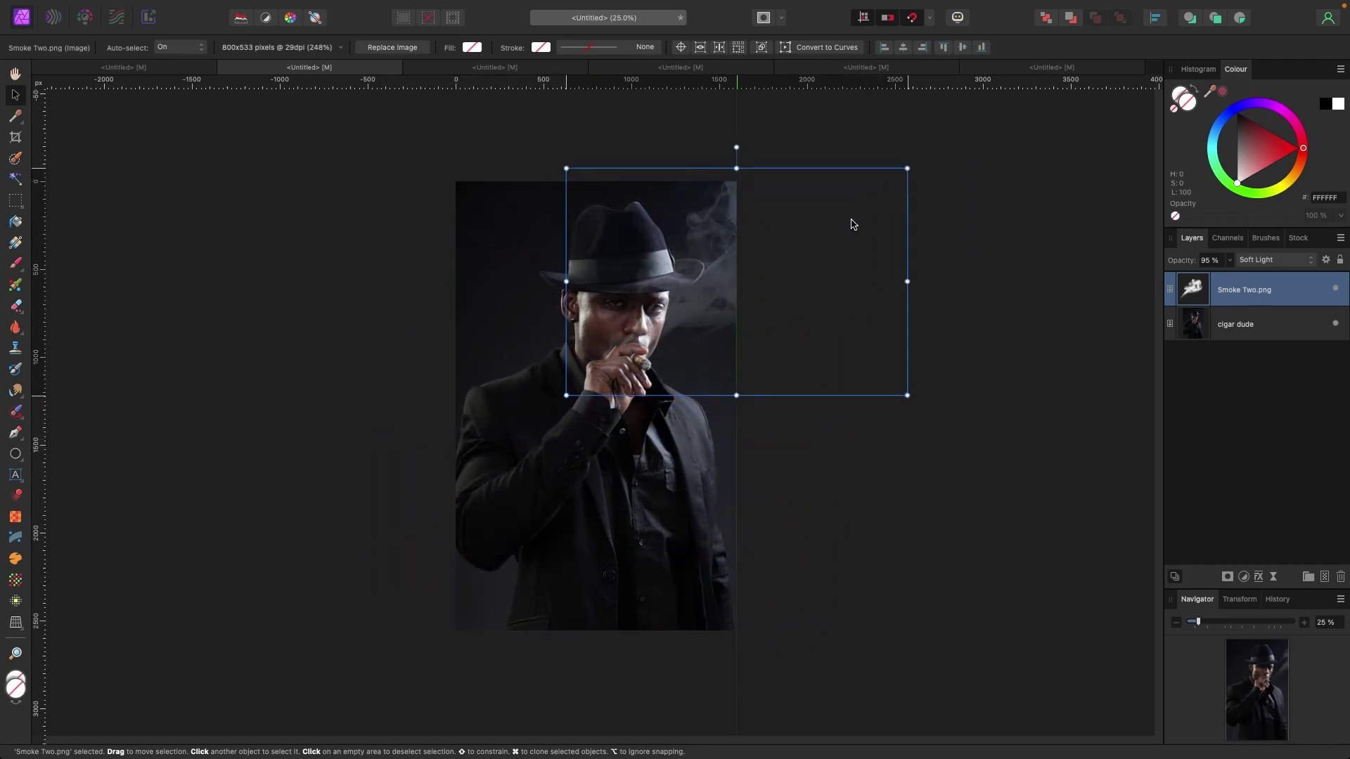
pyautogui.moveTo(907, 392); pyautogui.dragTo(751, 288)
pyautogui.moveTo(687, 240); pyautogui.dragTo(759, 335)
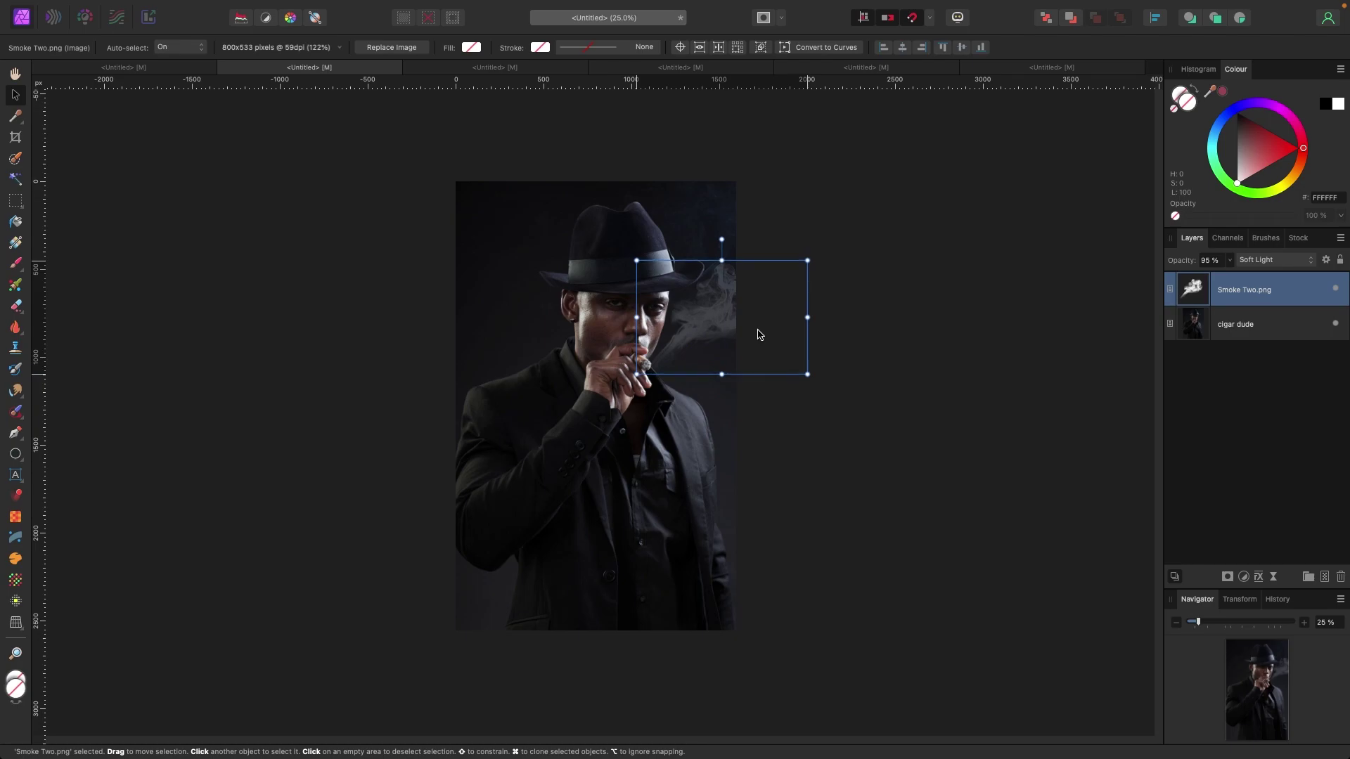
pyautogui.click(946, 370)
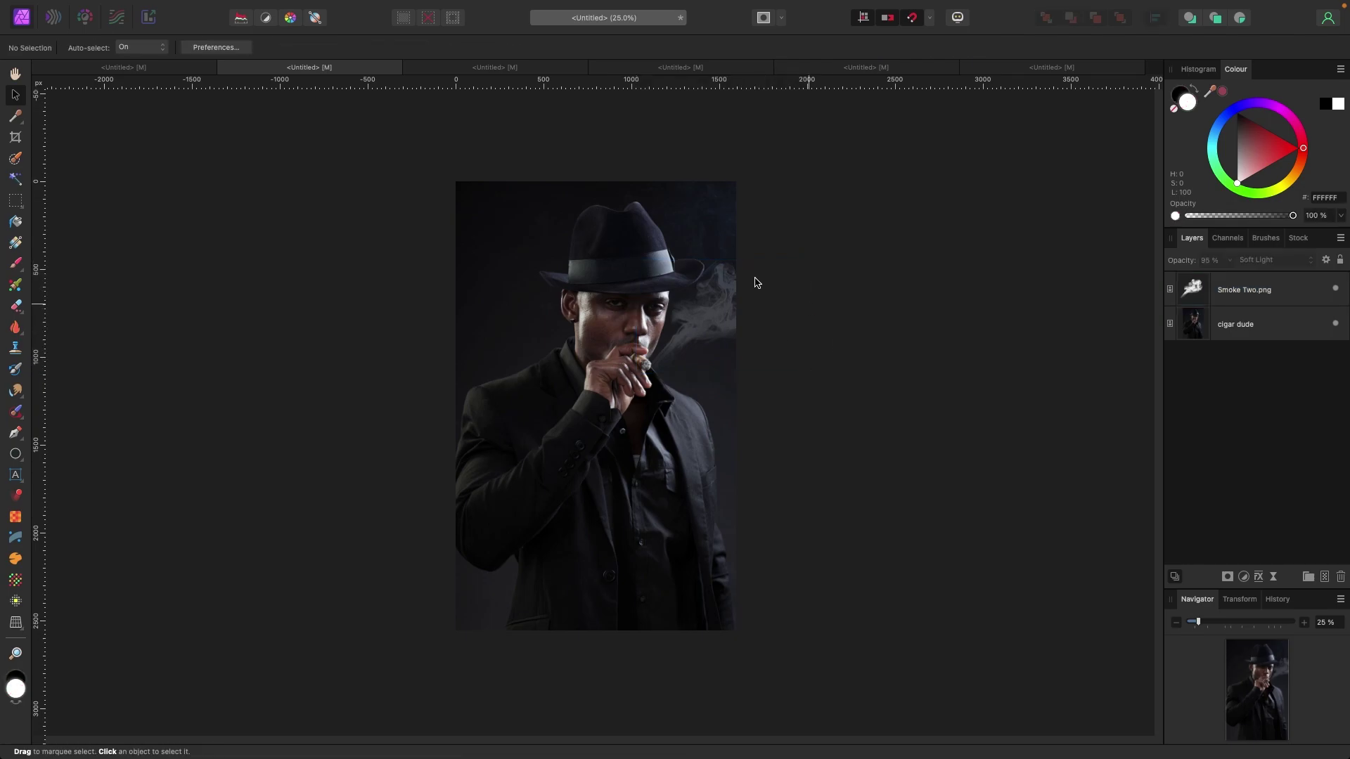
# Switch to the white-over-black rectangle document.
pyautogui.click(497, 69)
pyautogui.click(653, 69)
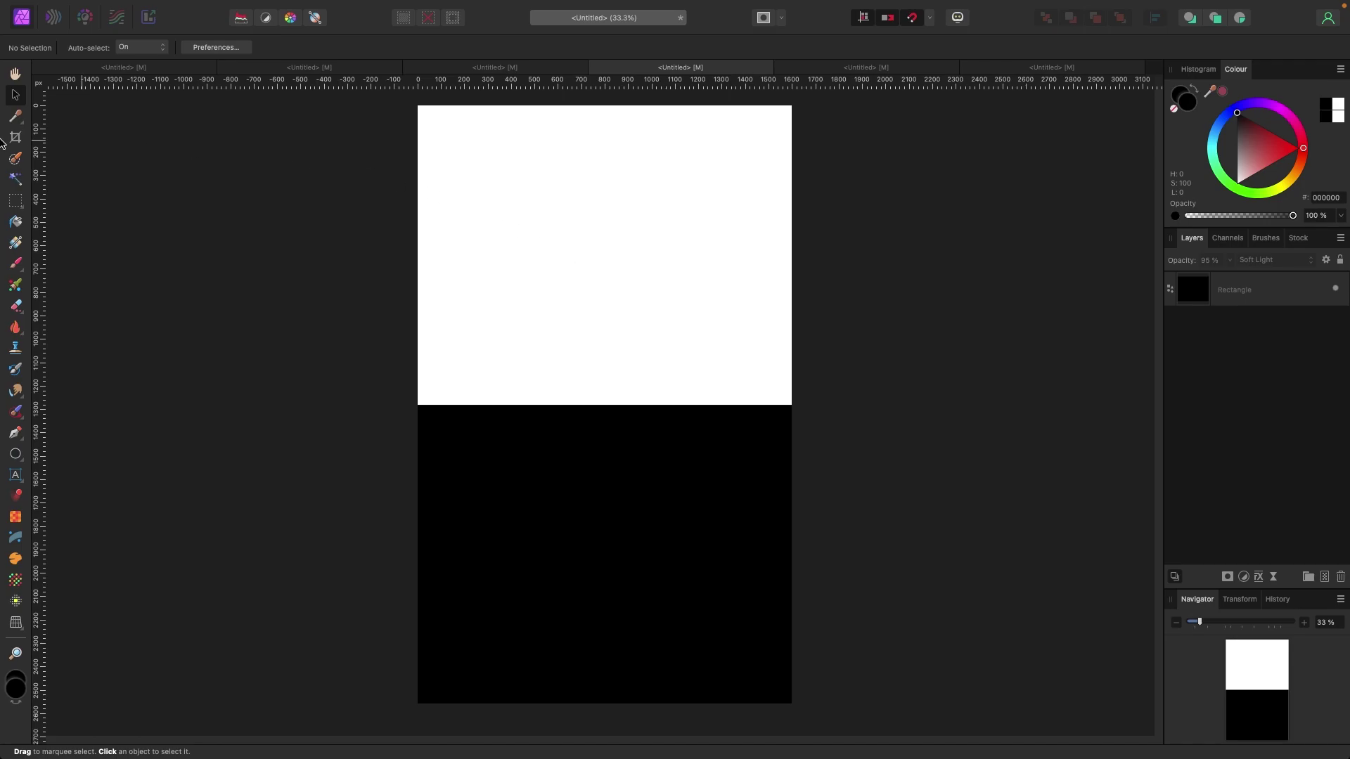
pyautogui.click(129, 8)
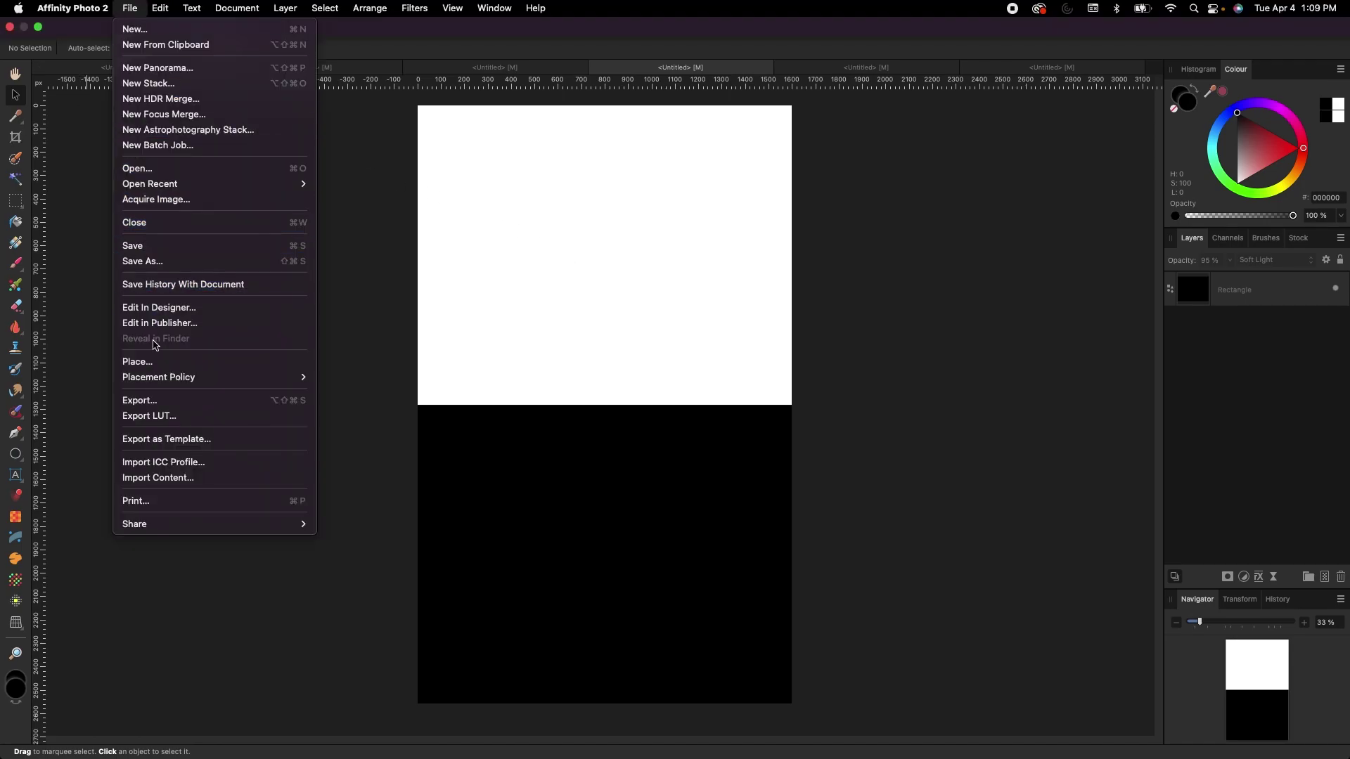
# Place Overlay One.png, snap it top-left, widen it to page width and lower it to the midline.
pyautogui.click(150, 363)
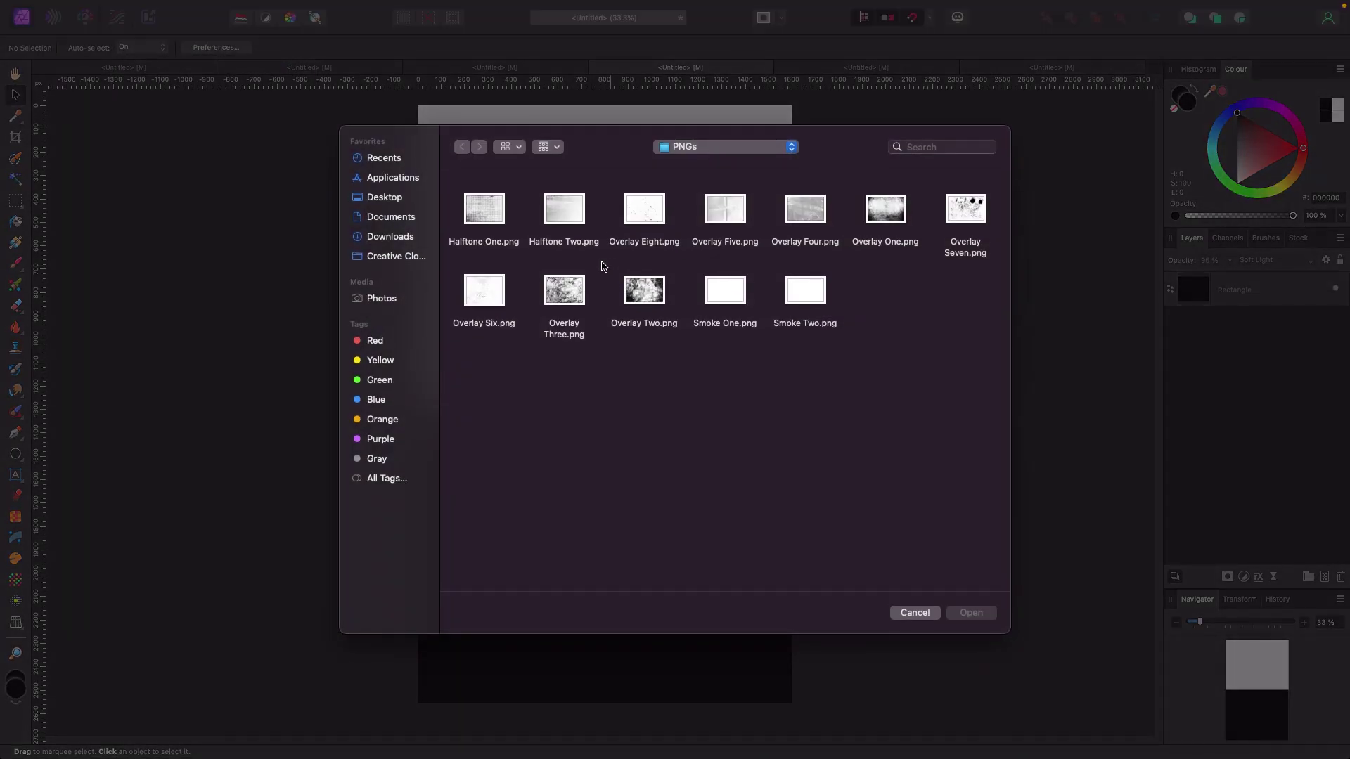
pyautogui.click(879, 219)
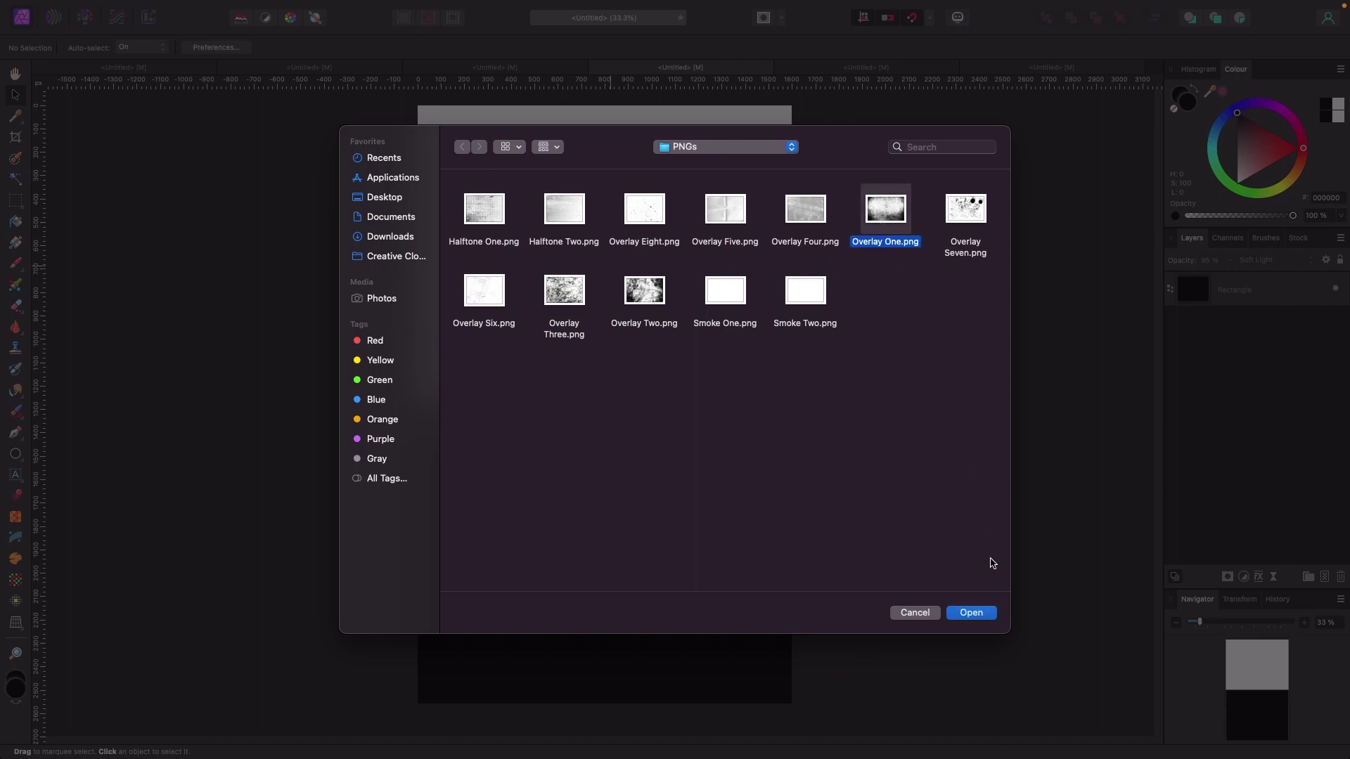
pyautogui.click(964, 611)
pyautogui.moveTo(466, 156); pyautogui.dragTo(790, 360)
pyautogui.moveTo(716, 310); pyautogui.dragTo(690, 285)
pyautogui.moveTo(656, 234)
pyautogui.mouseDown()
pyautogui.moveTo(669, 205)
pyautogui.moveTo(644, 210)
pyautogui.moveTo(678, 431)
pyautogui.moveTo(676, 528)
pyautogui.moveTo(668, 403)
pyautogui.moveTo(657, 551)
pyautogui.moveTo(646, 284)
pyautogui.moveTo(663, 555)
pyautogui.moveTo(644, 235)
pyautogui.mouseUp()
pyautogui.moveTo(746, 357); pyautogui.dragTo(831, 396)
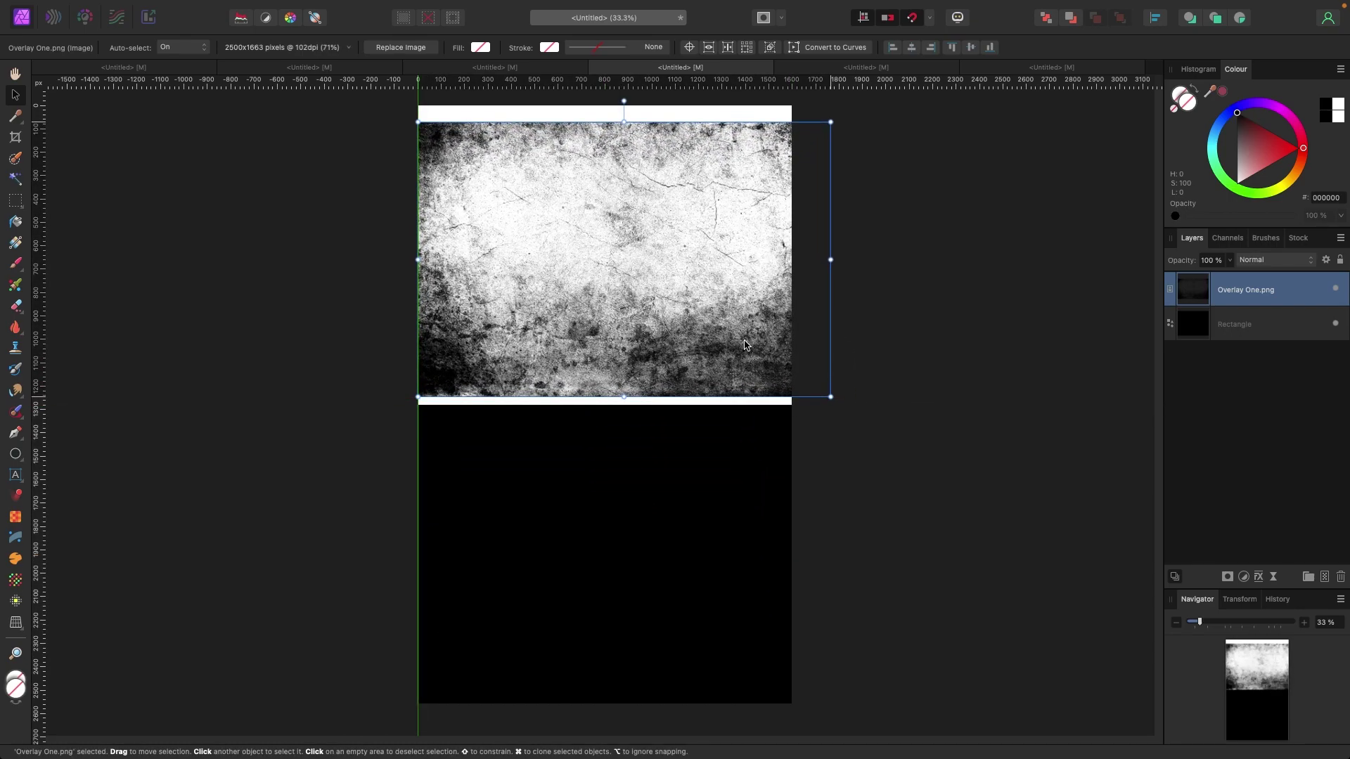
pyautogui.moveTo(639, 246); pyautogui.dragTo(637, 384)
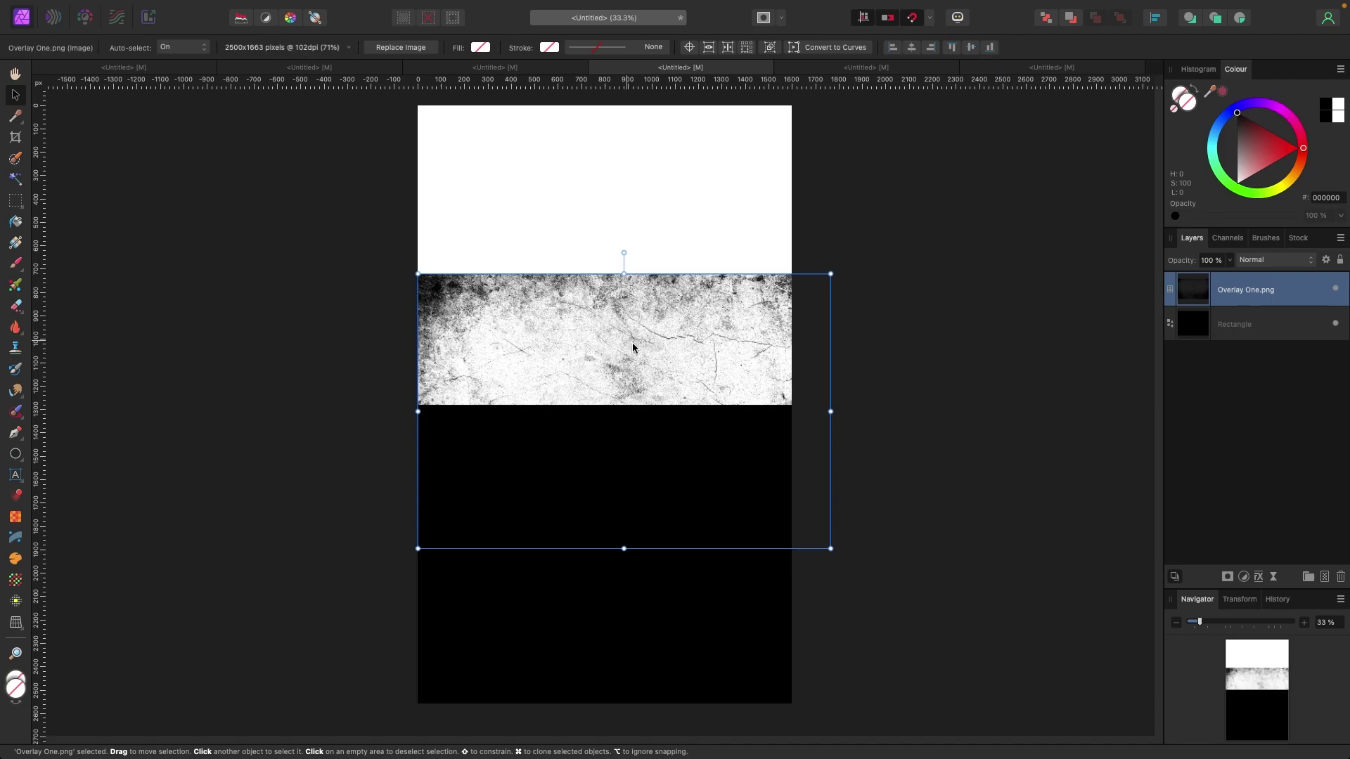
# Set Overlay One.png to Erase blending, fit it over the black half, then open the poster.
pyautogui.click(1300, 263)
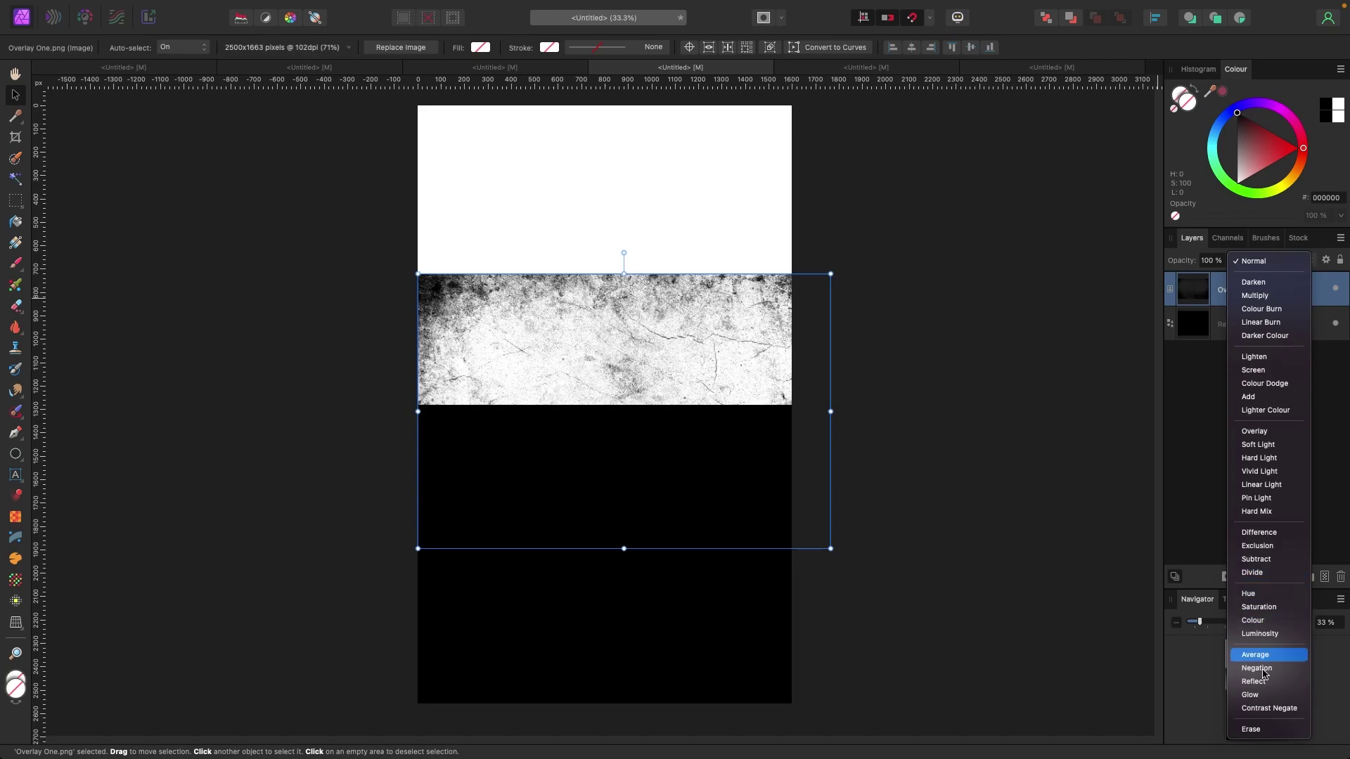
pyautogui.click(1240, 731)
pyautogui.moveTo(719, 465); pyautogui.dragTo(719, 608)
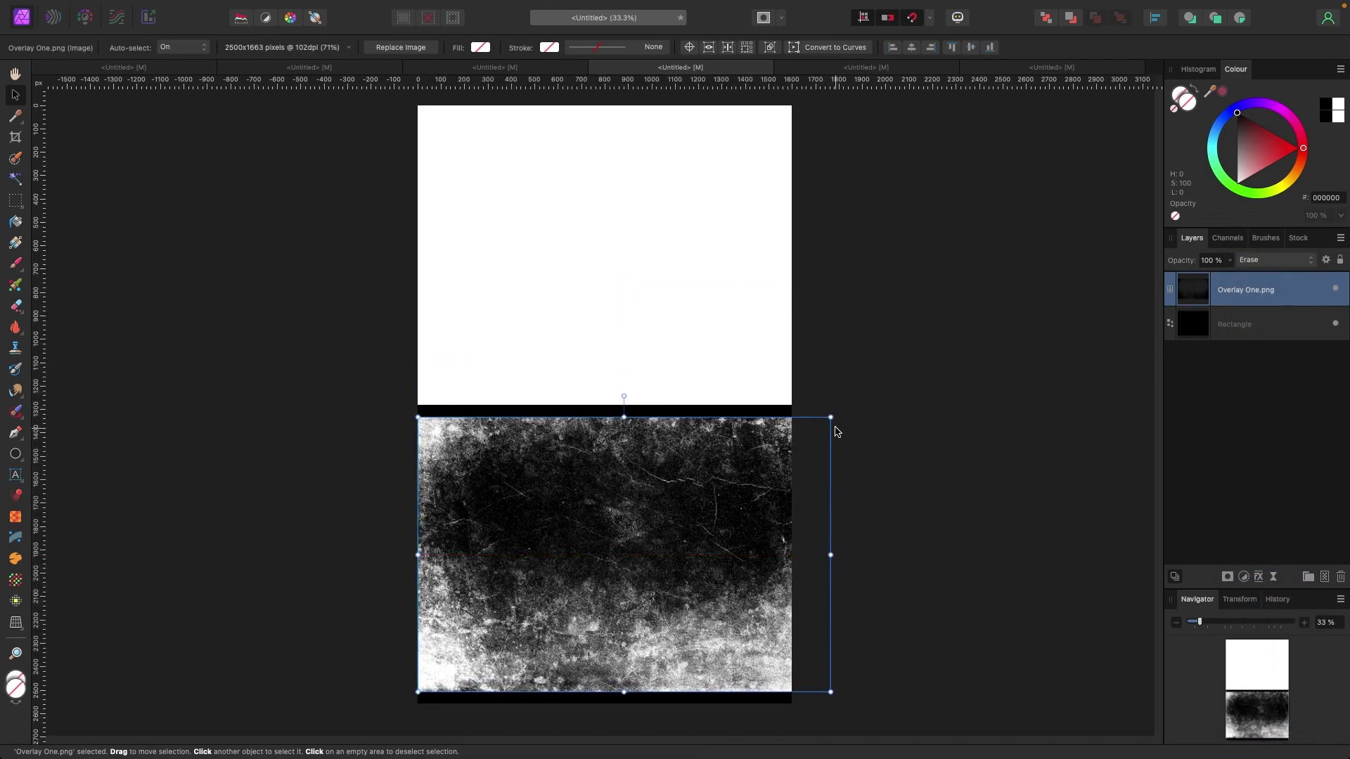
pyautogui.moveTo(830, 417); pyautogui.dragTo(853, 399)
pyautogui.moveTo(820, 443); pyautogui.dragTo(790, 448)
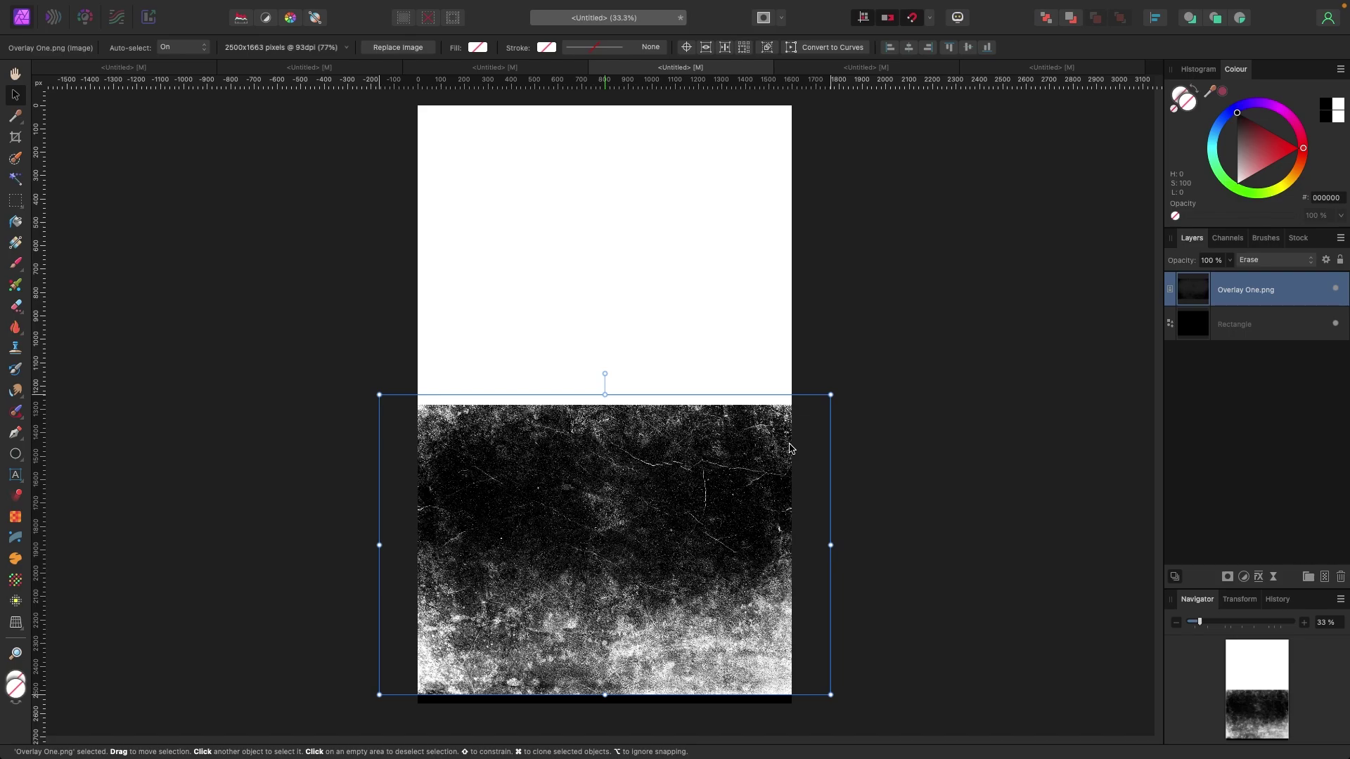
pyautogui.moveTo(790, 448); pyautogui.dragTo(718, 488)
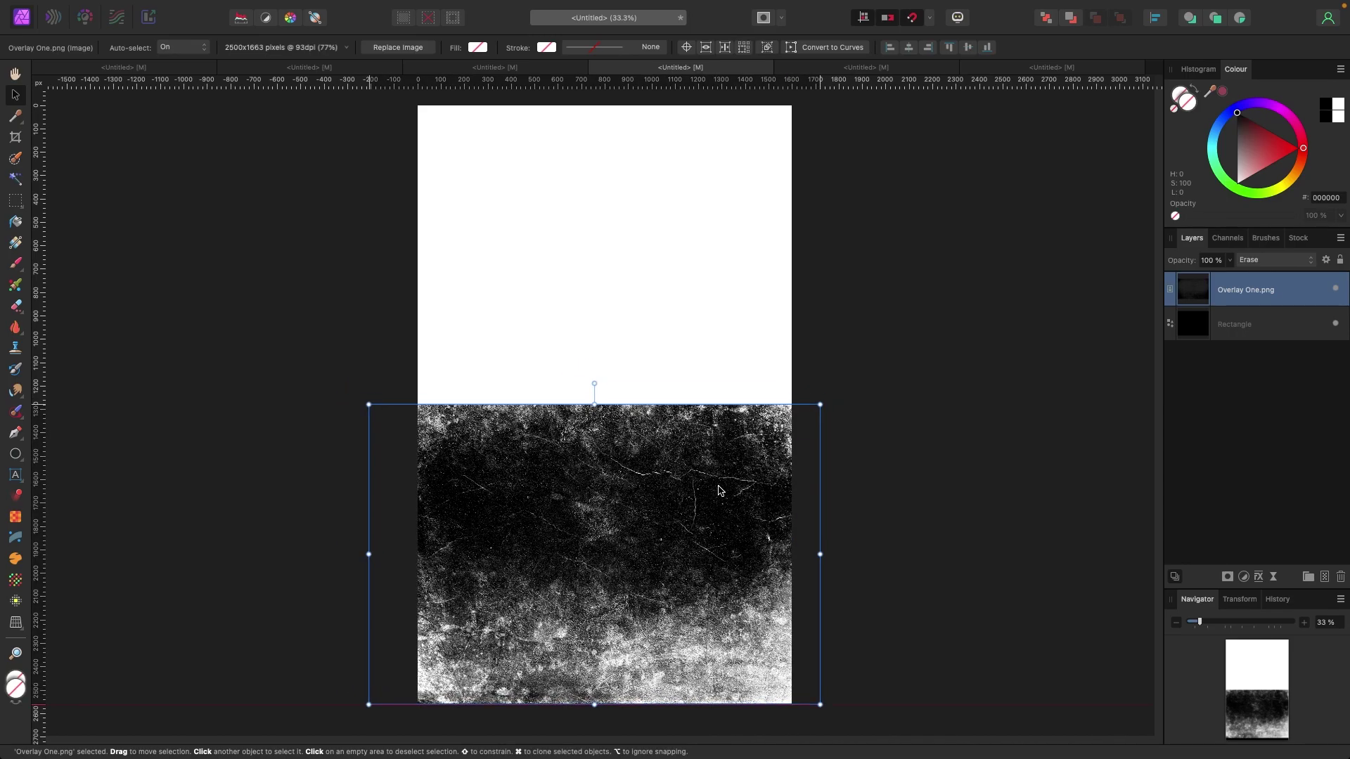
pyautogui.click(510, 70)
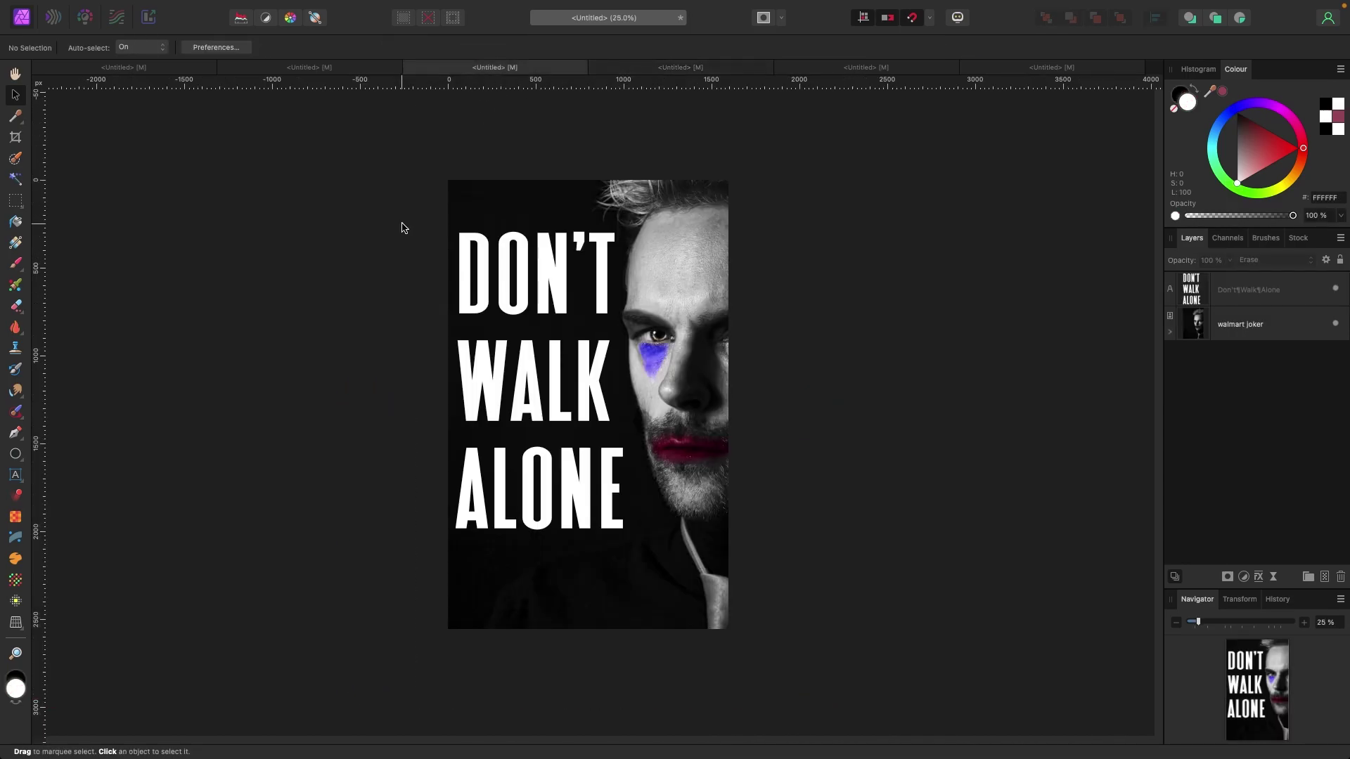
# Place the Overlay One.png cracked texture across the Don't Walk Alone poster.
pyautogui.scroll(1, 402, 227)
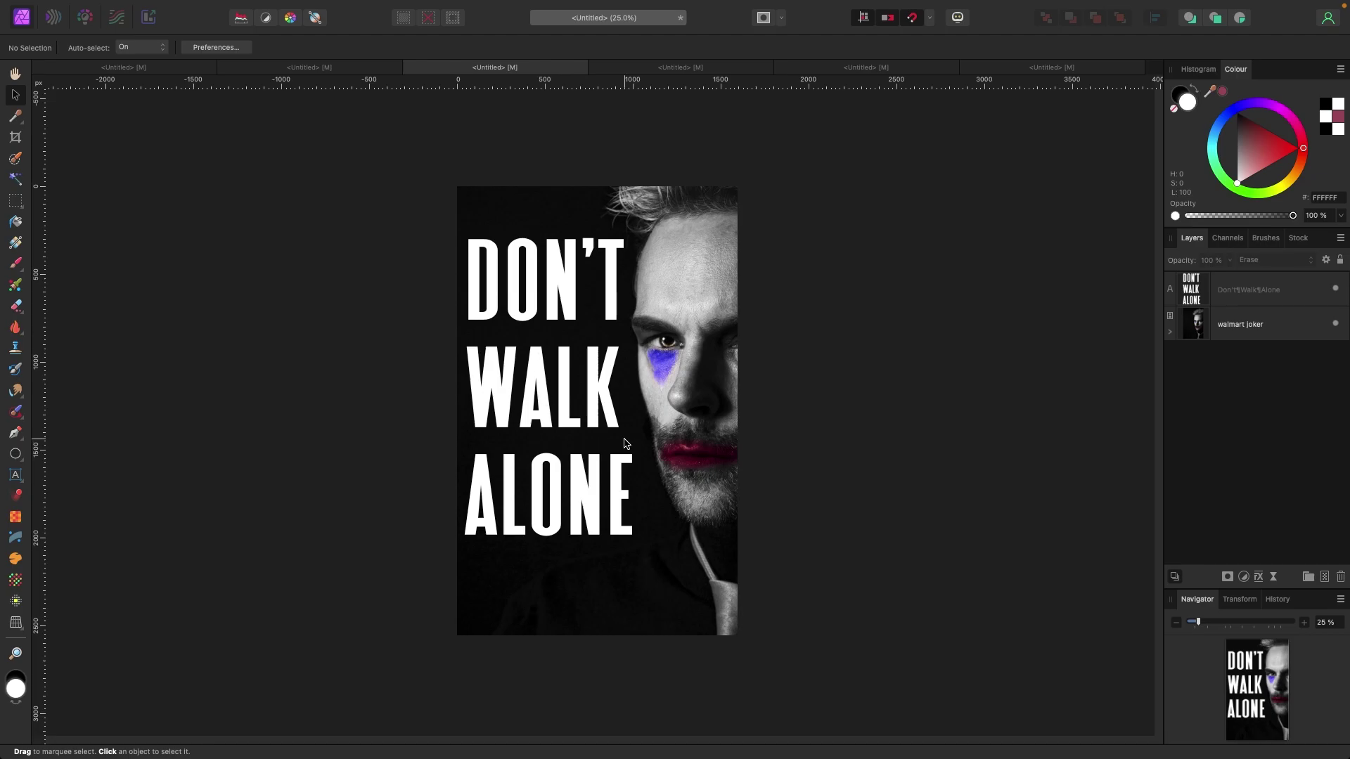
pyautogui.hscroll(-1, 624, 442)
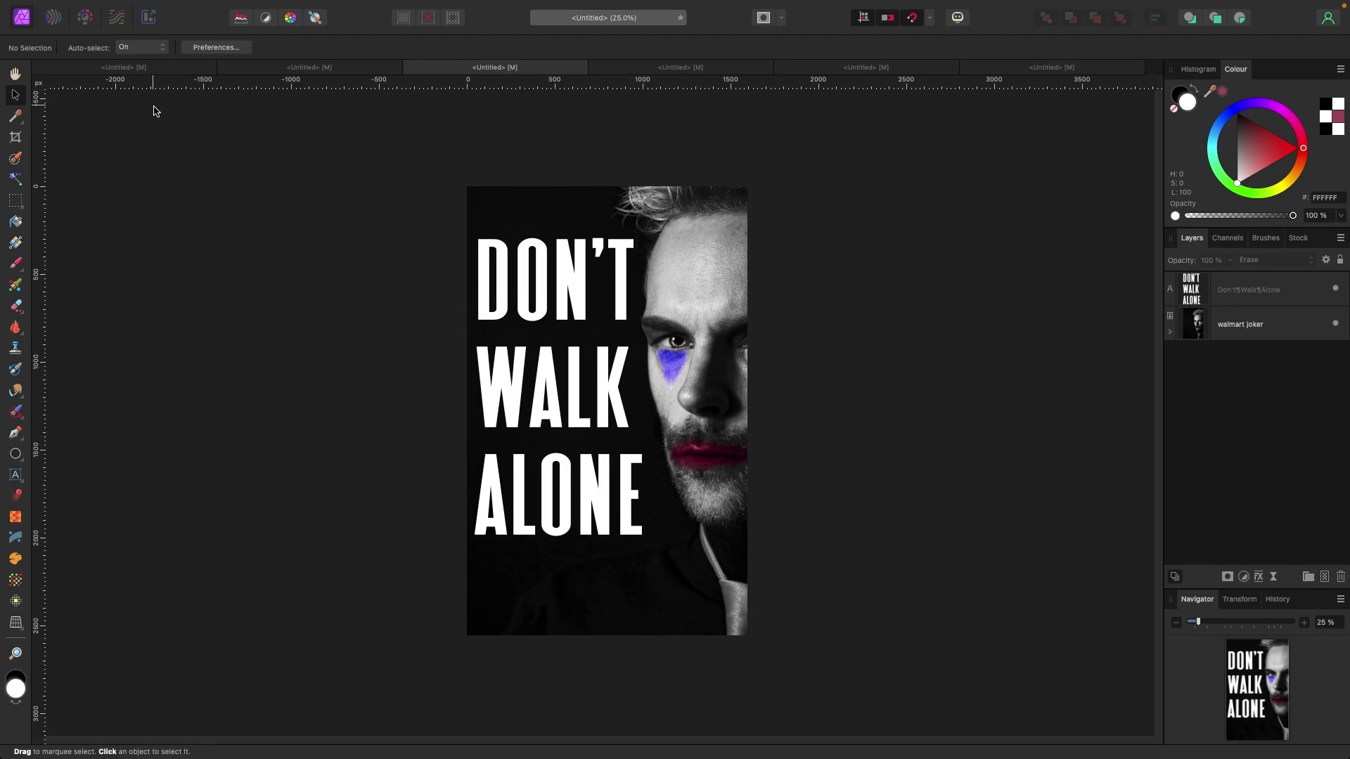
pyautogui.click(129, 8)
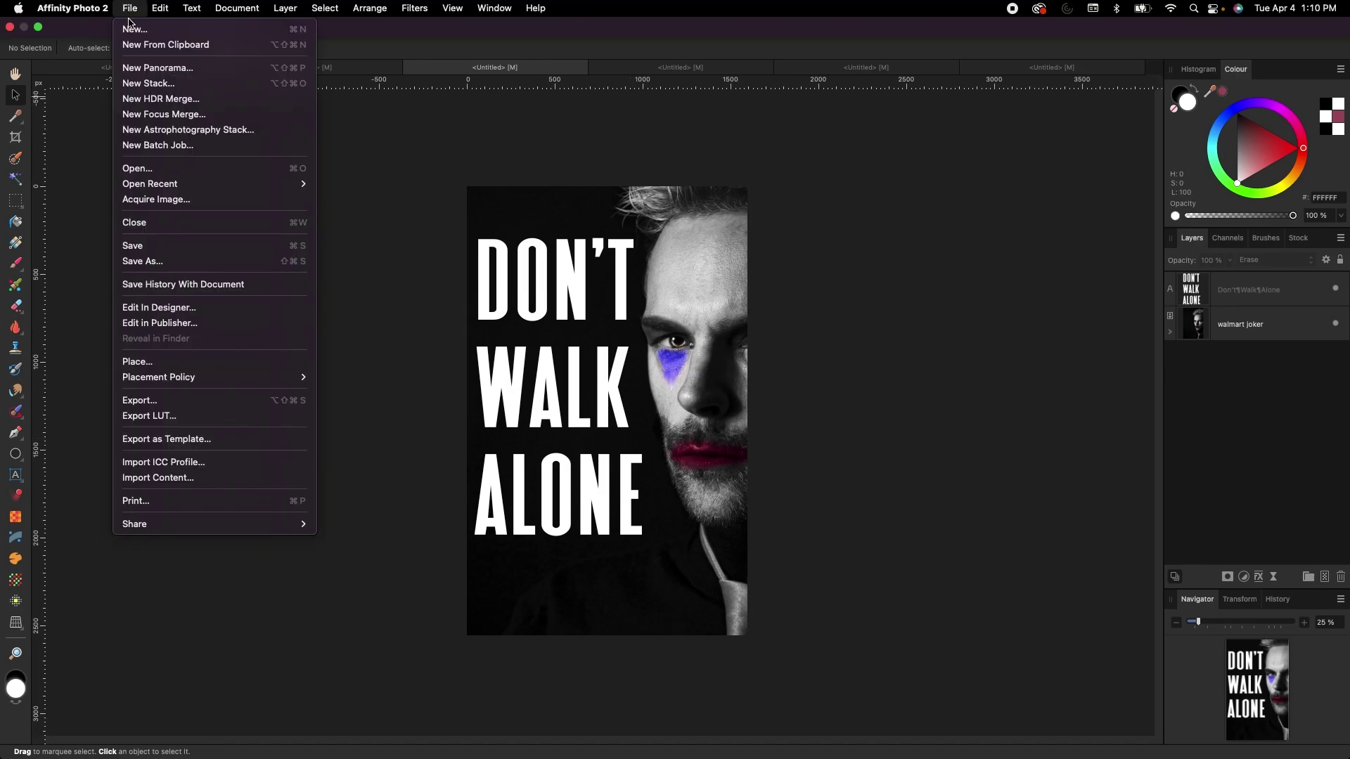
pyautogui.click(148, 362)
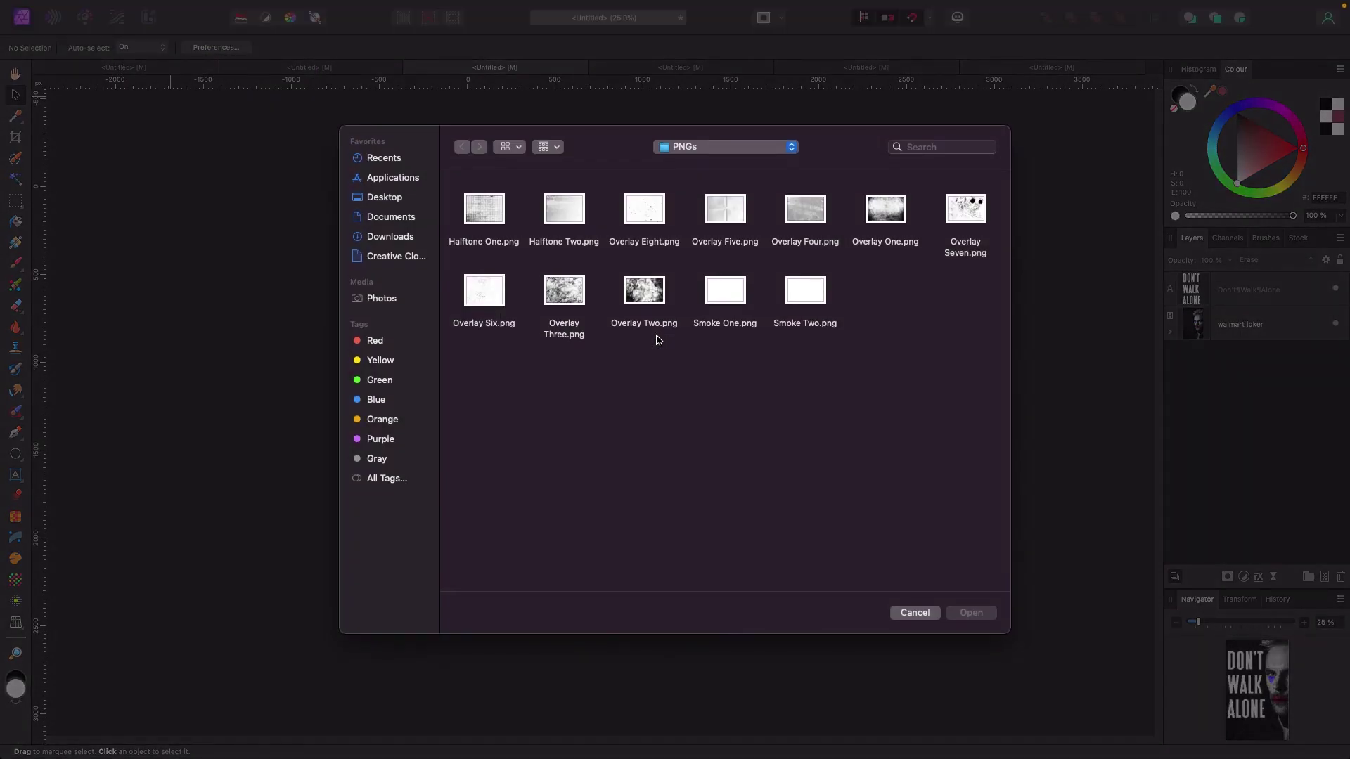
pyautogui.click(889, 215)
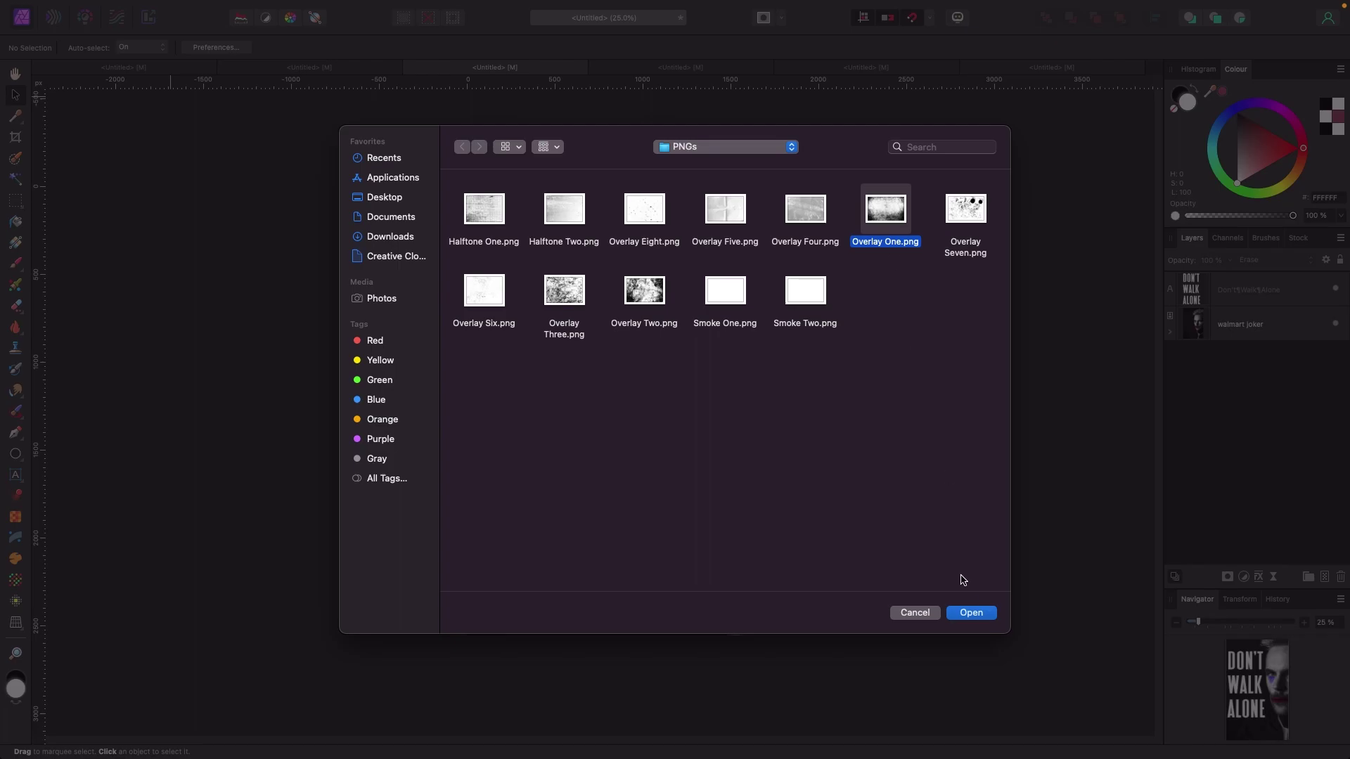
pyautogui.click(971, 613)
pyautogui.moveTo(385, 186); pyautogui.dragTo(1045, 720)
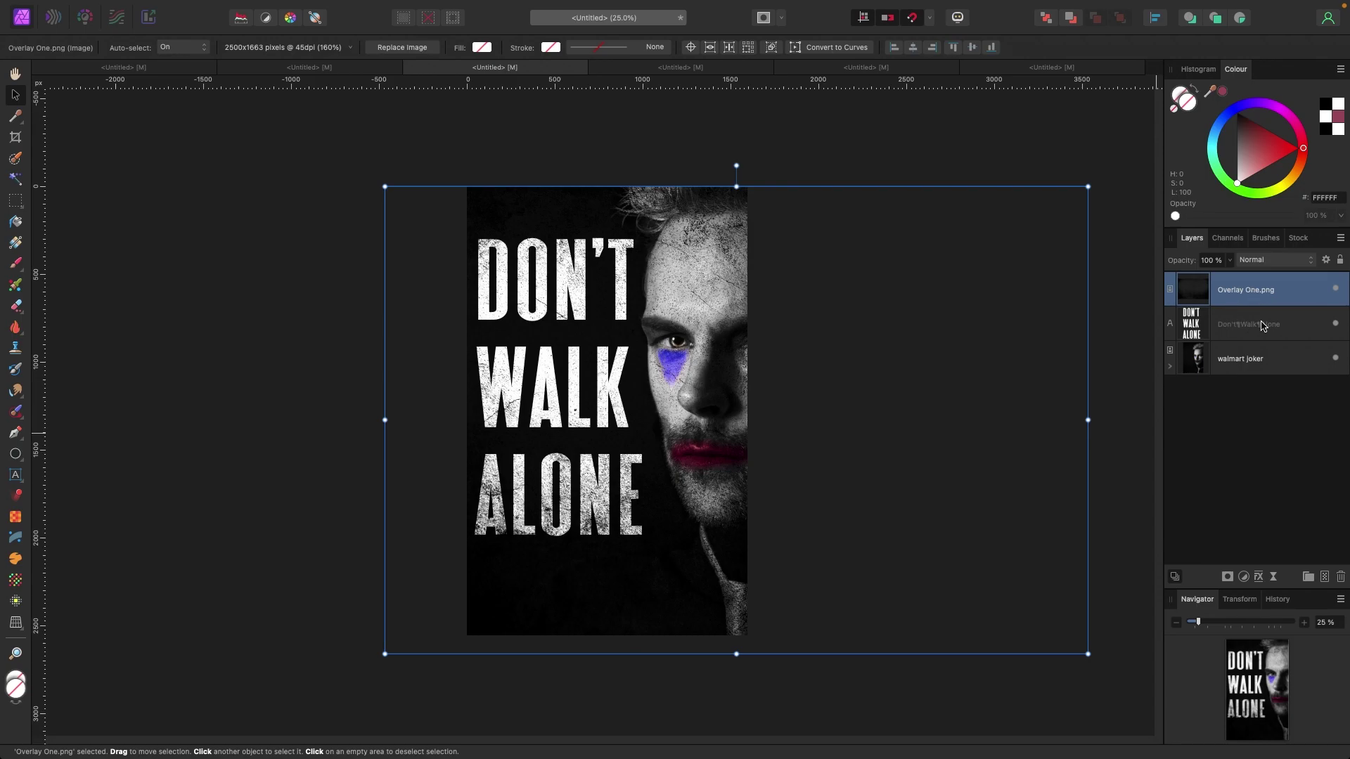
pyautogui.moveTo(939, 438); pyautogui.dragTo(864, 431)
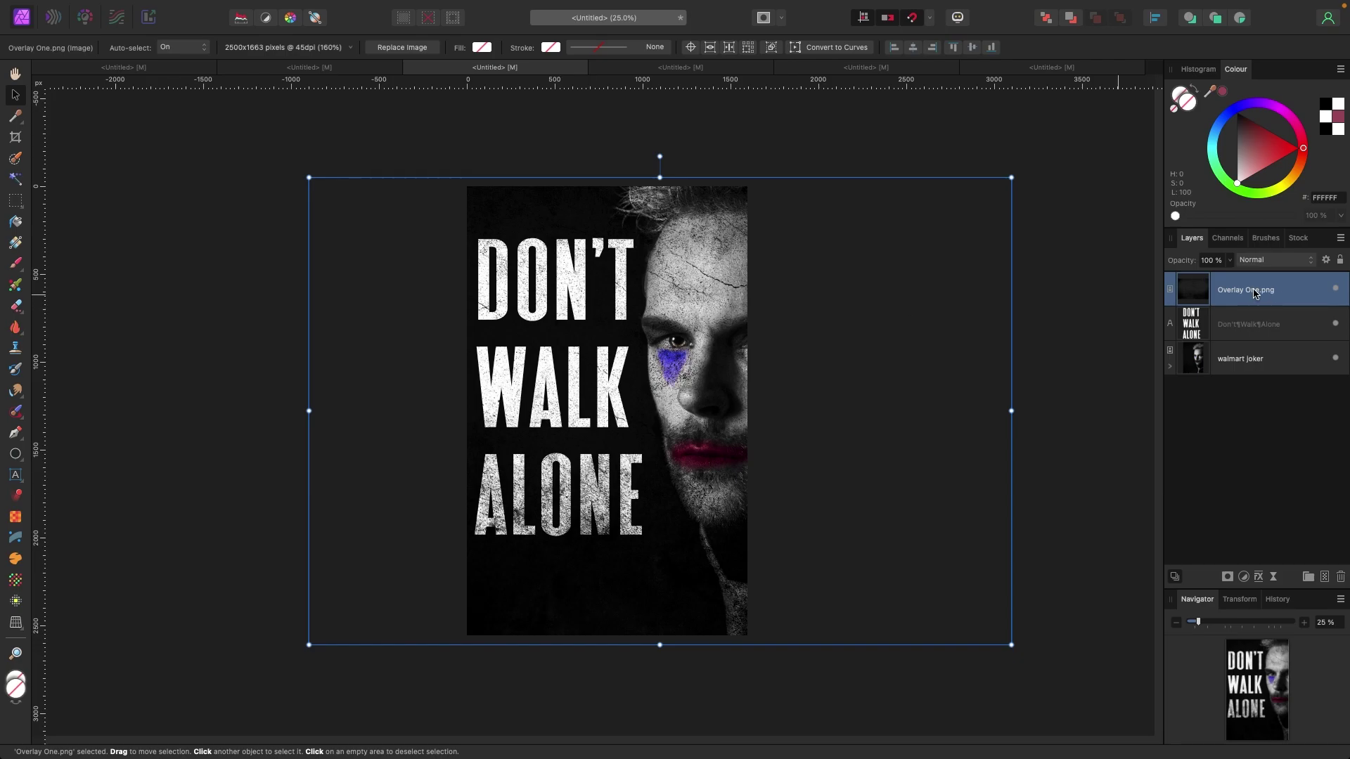
# Move Overlay One.png below the title text layer and snap it into alignment.
pyautogui.moveTo(1256, 293); pyautogui.dragTo(1254, 342)
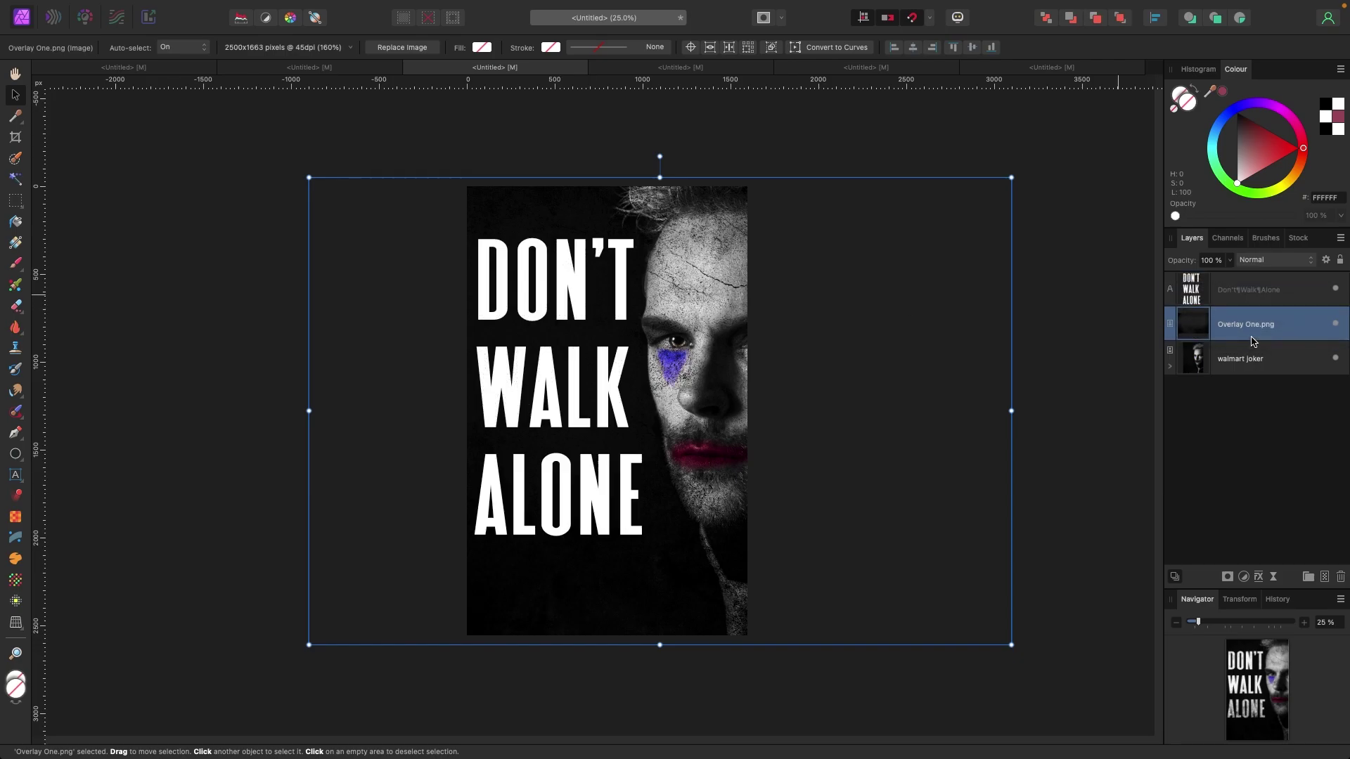
pyautogui.moveTo(954, 403)
pyautogui.mouseDown()
pyautogui.moveTo(889, 401)
pyautogui.moveTo(964, 403)
pyautogui.moveTo(940, 404)
pyautogui.mouseUp()
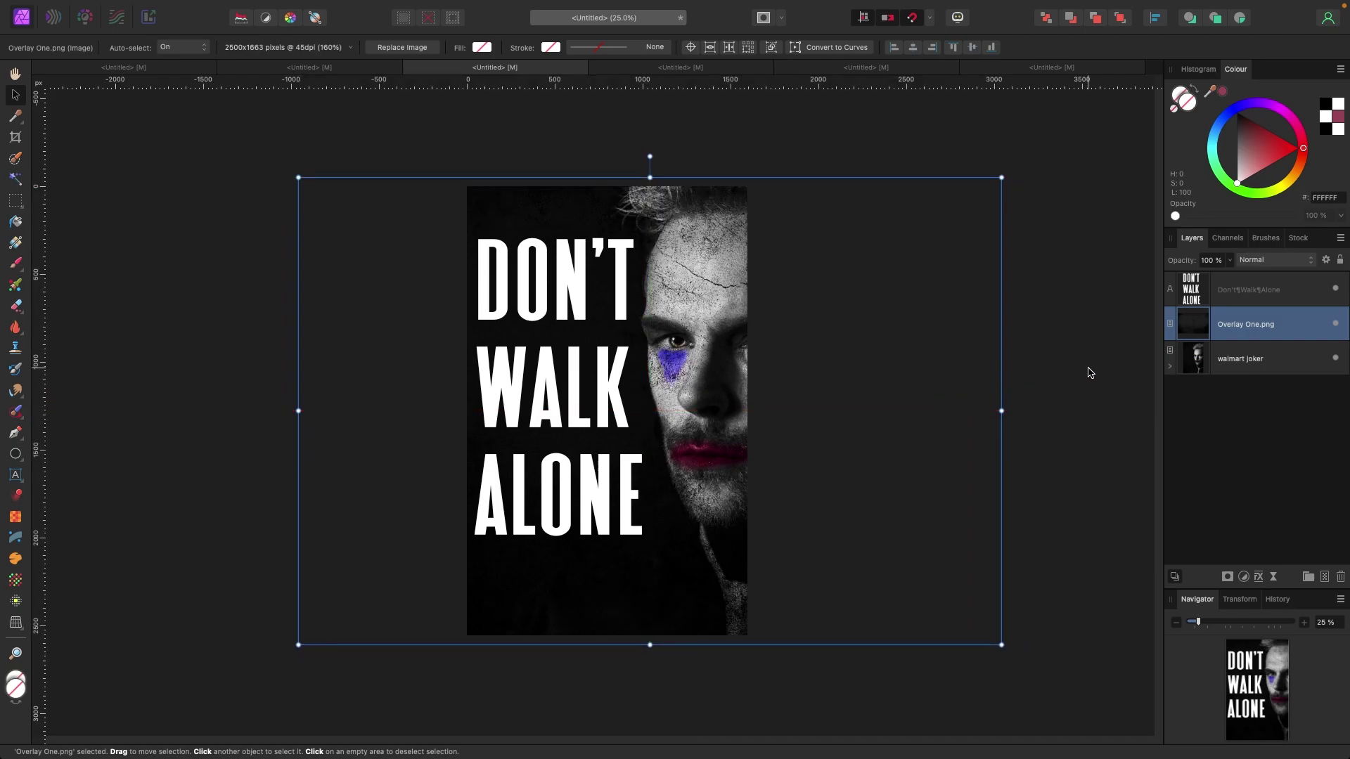
pyautogui.click(1041, 371)
pyautogui.scroll(-1, 415, 342)
pyautogui.scroll(1, 415, 342)
# Place Fabric Two.jpg from the Textures folder onto the poster canvas.
pyautogui.moveTo(260, 6)
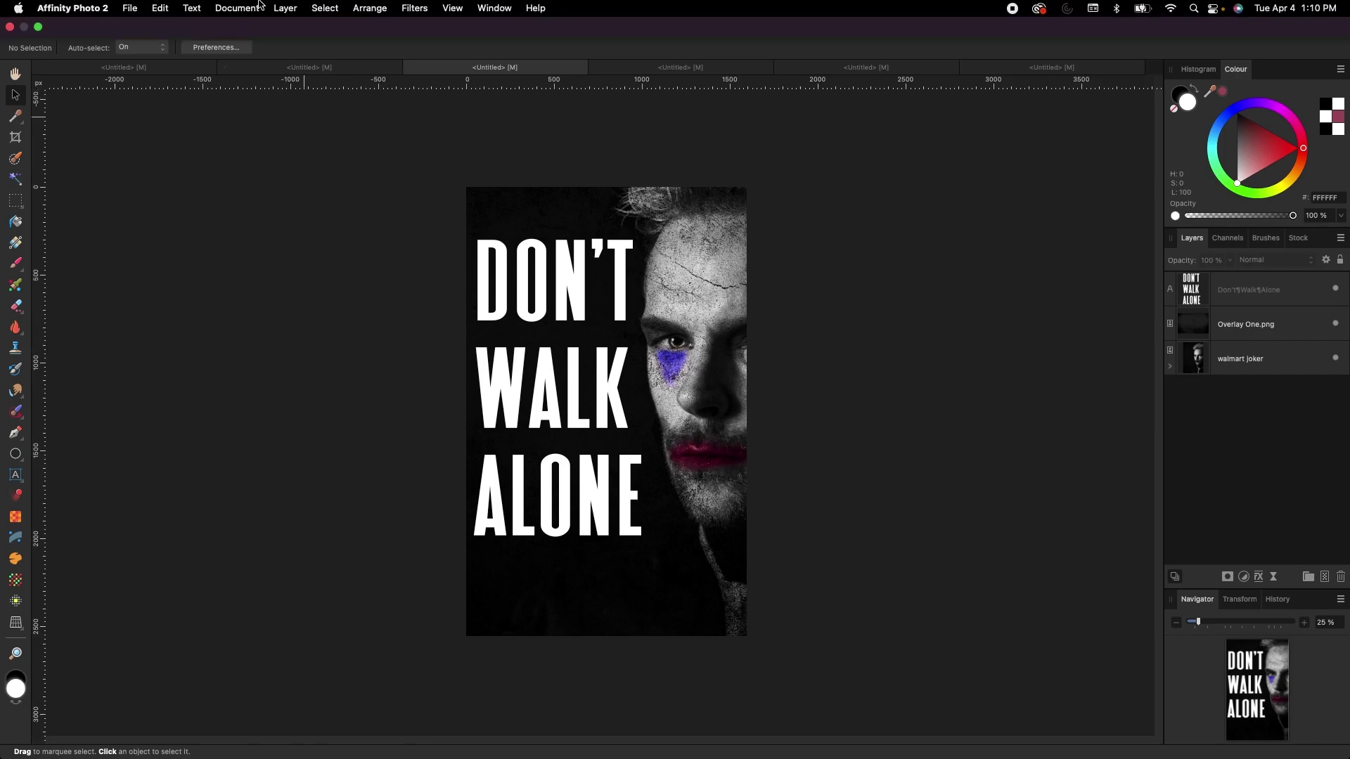
pyautogui.click(130, 8)
pyautogui.click(166, 360)
pyautogui.click(721, 146)
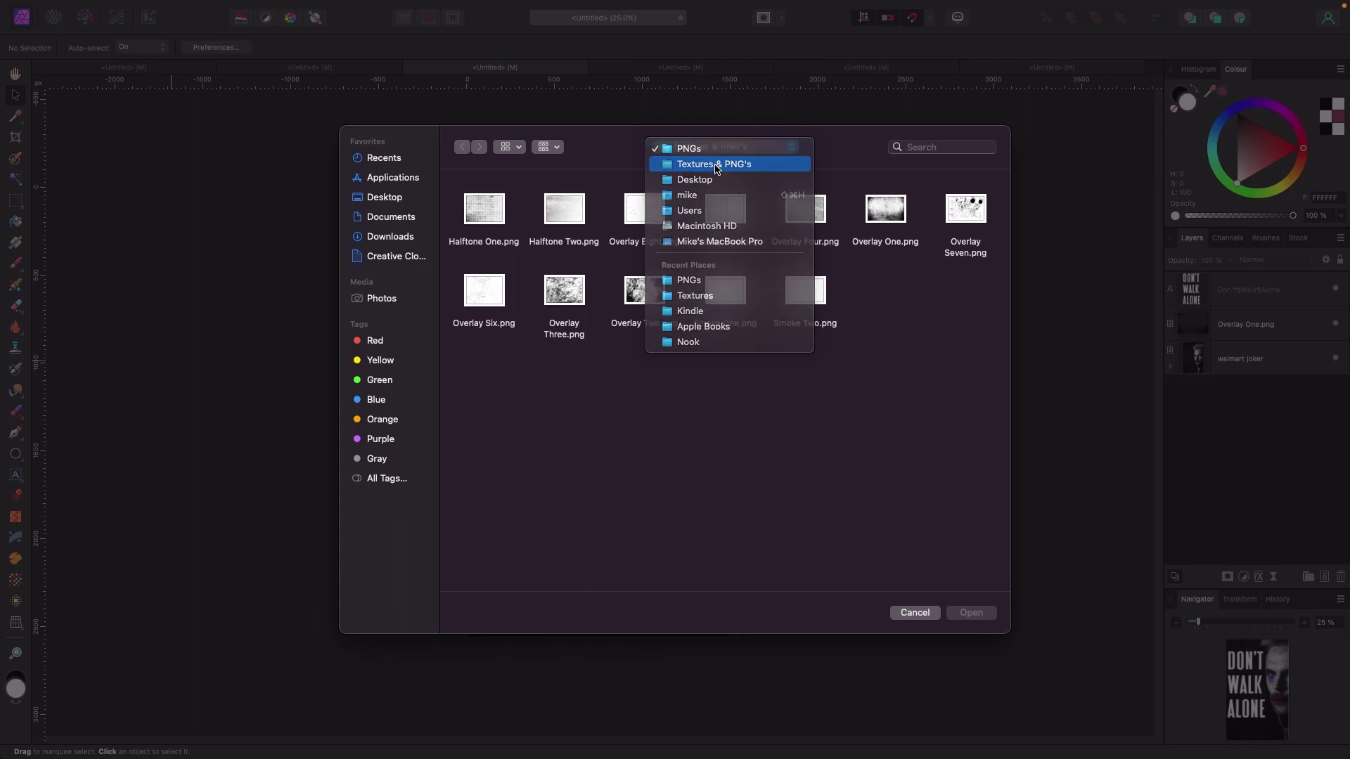
pyautogui.click(719, 163)
pyautogui.doubleClick(562, 223)
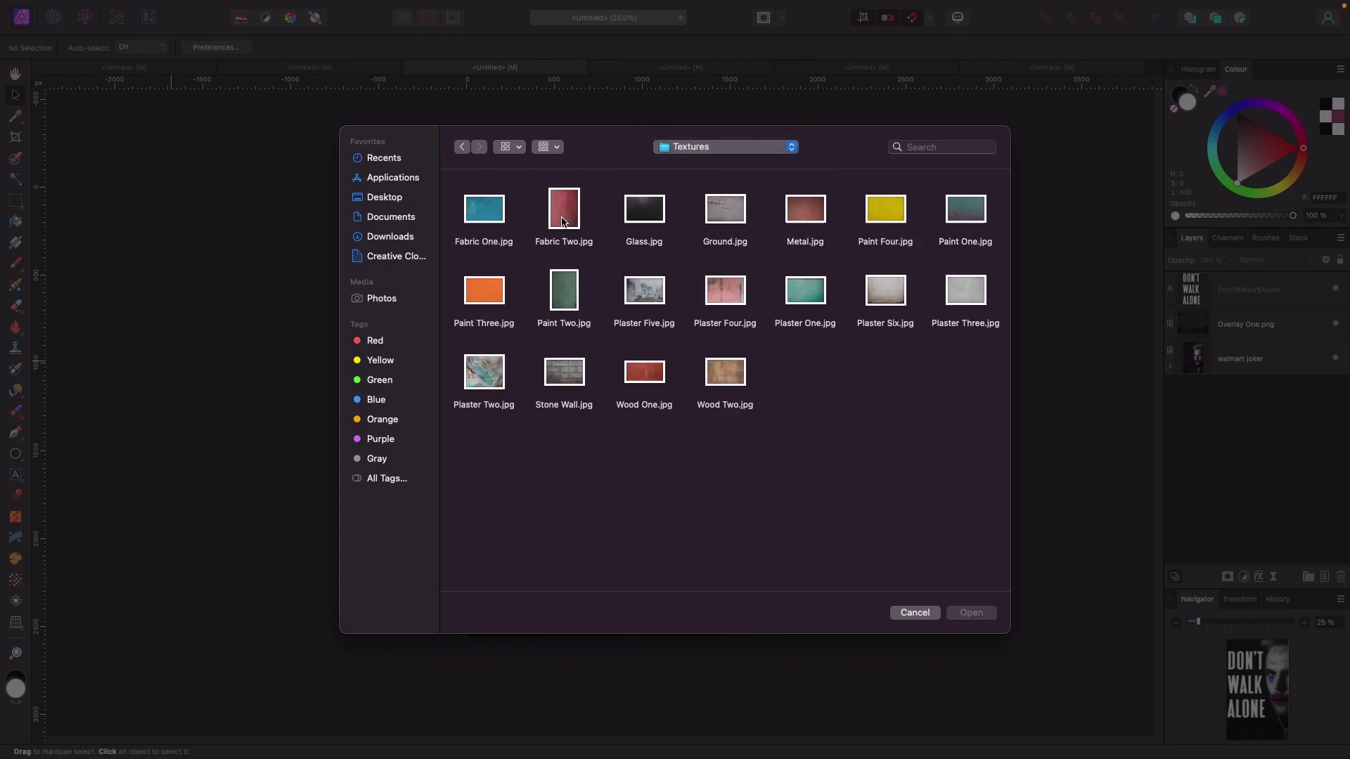
pyautogui.click(564, 220)
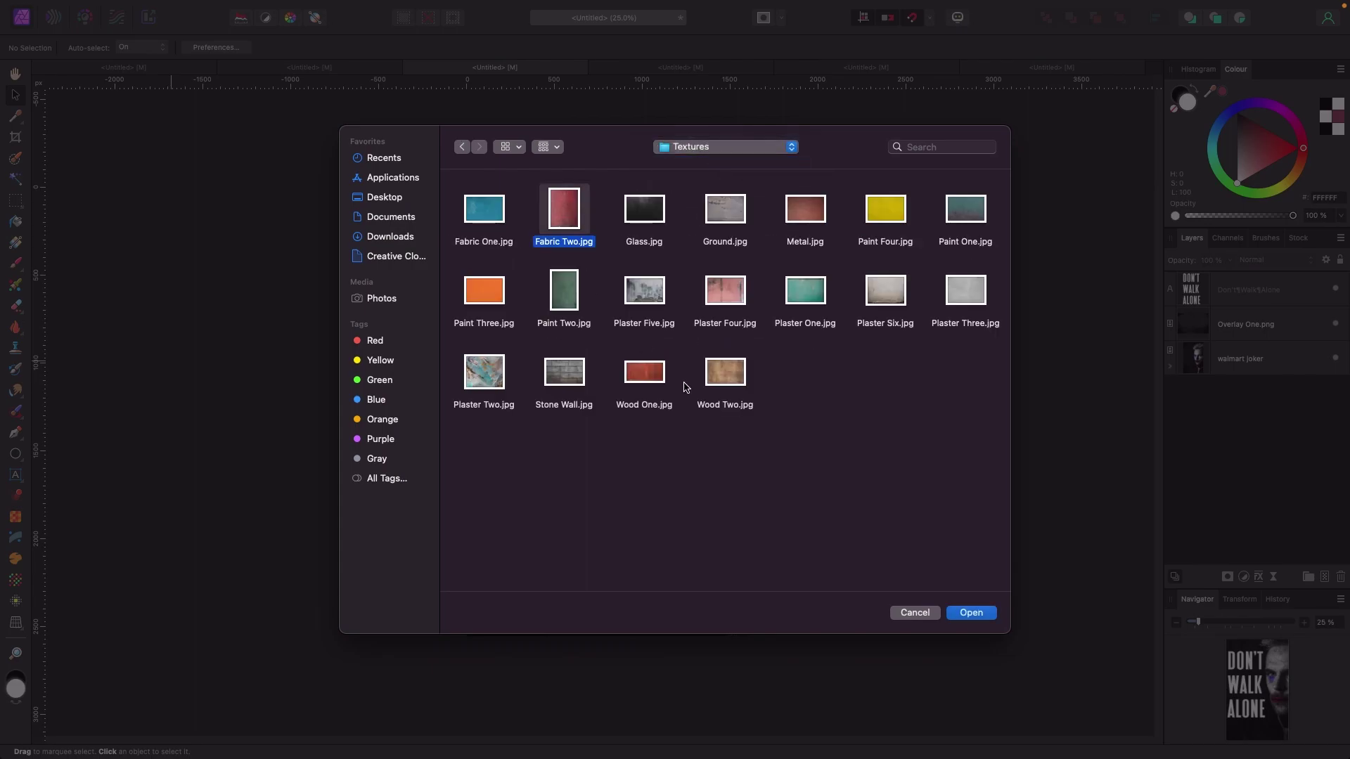
pyautogui.click(952, 614)
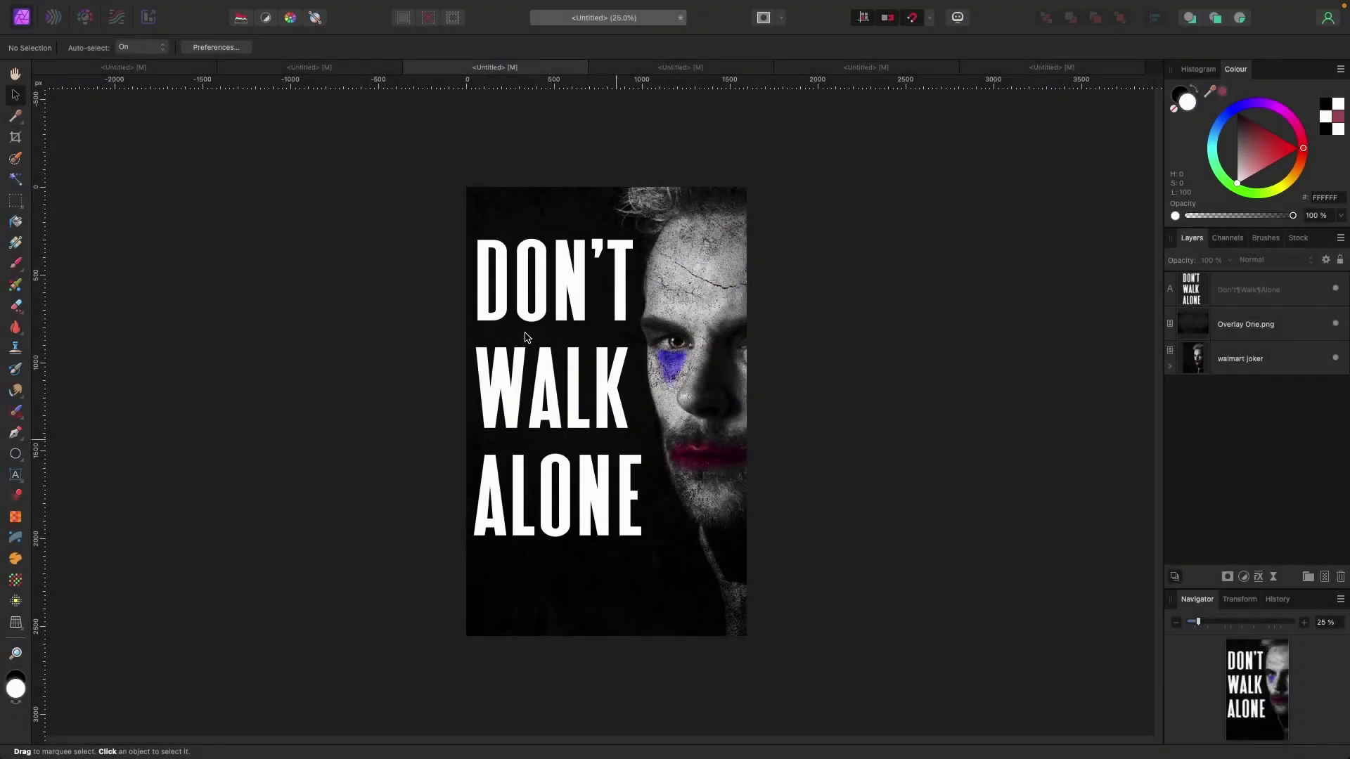
pyautogui.click(467, 251)
# Clip the fabric texture inside the DON'T WALK ALONE text and fine-tune its position.
pyautogui.moveTo(642, 519); pyautogui.dragTo(598, 478)
pyautogui.hscroll(-2, 652, 462)
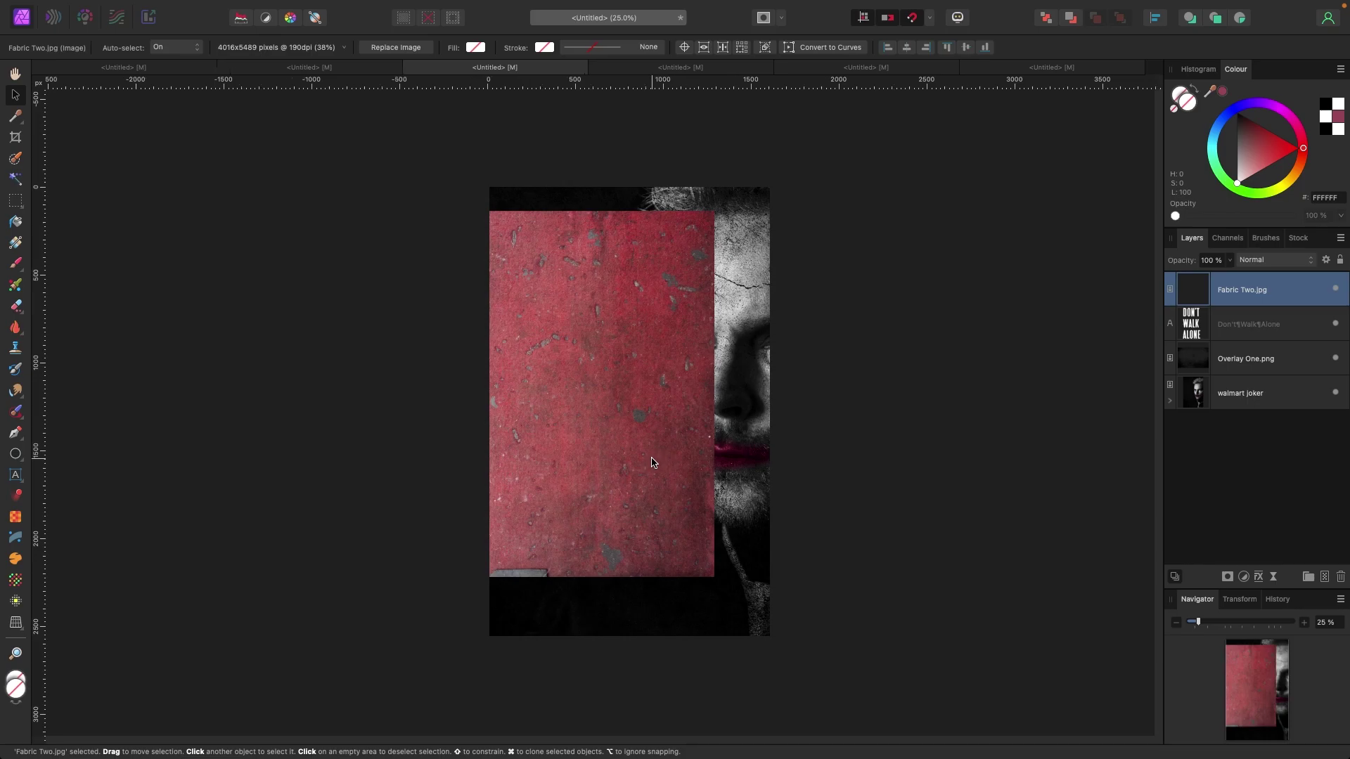
pyautogui.hscroll(2, 652, 462)
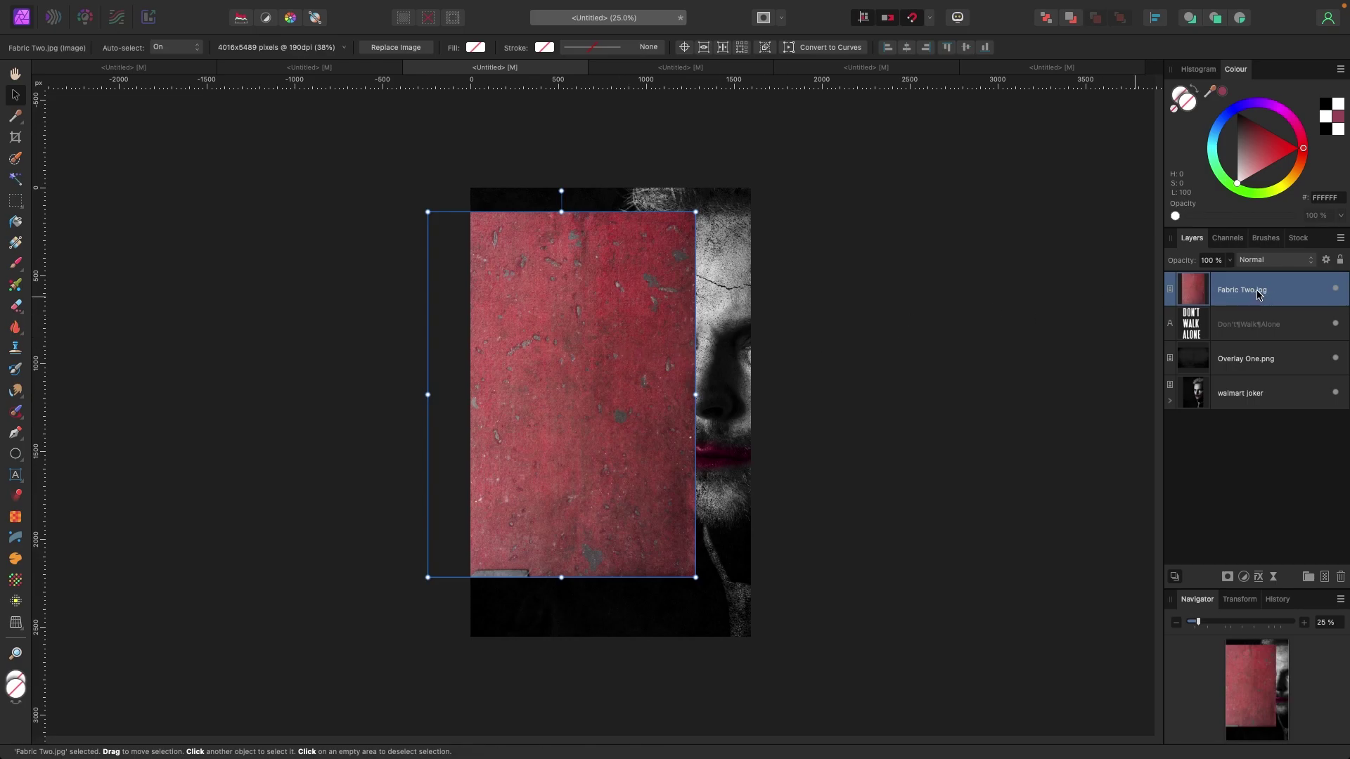
pyautogui.moveTo(1259, 292); pyautogui.dragTo(1266, 326)
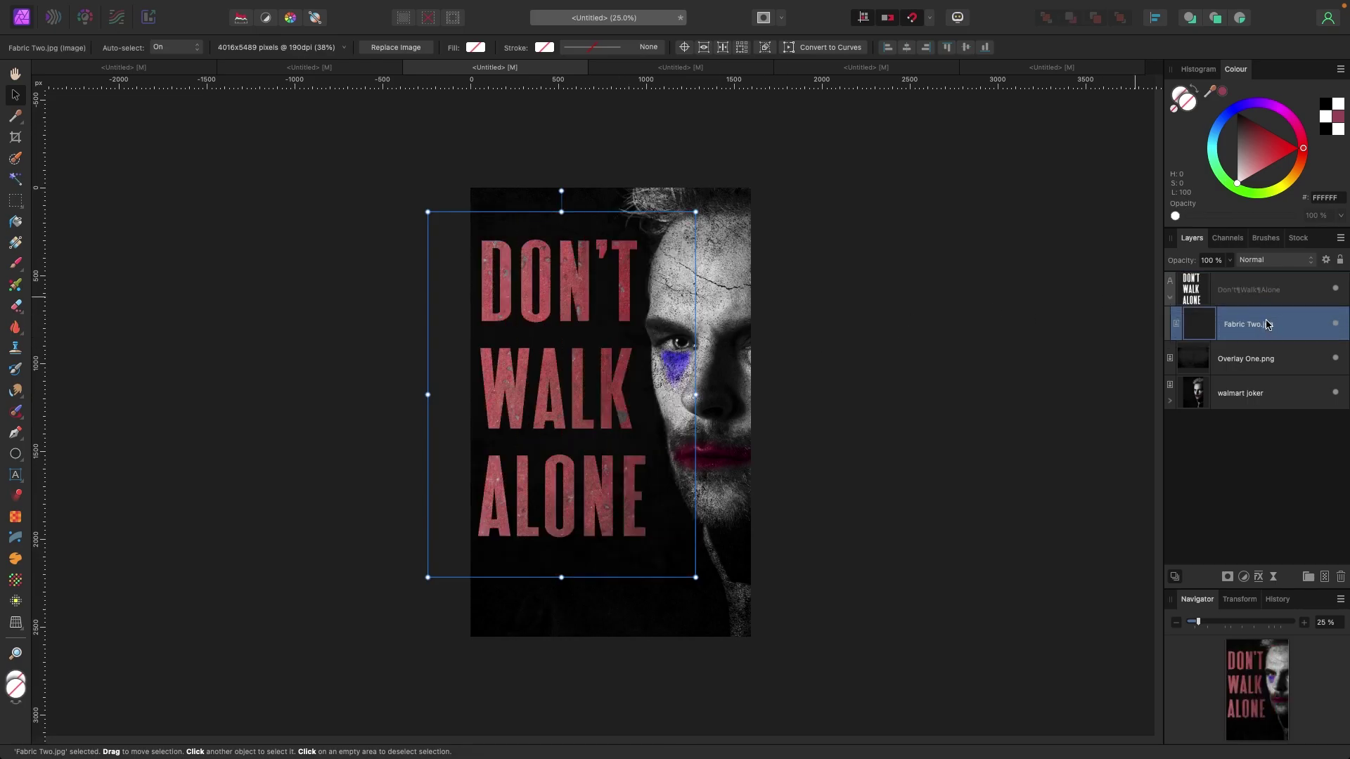
pyautogui.moveTo(700, 389)
pyautogui.mouseDown()
pyautogui.moveTo(746, 401)
pyautogui.moveTo(685, 368)
pyautogui.moveTo(700, 394)
pyautogui.mouseUp()
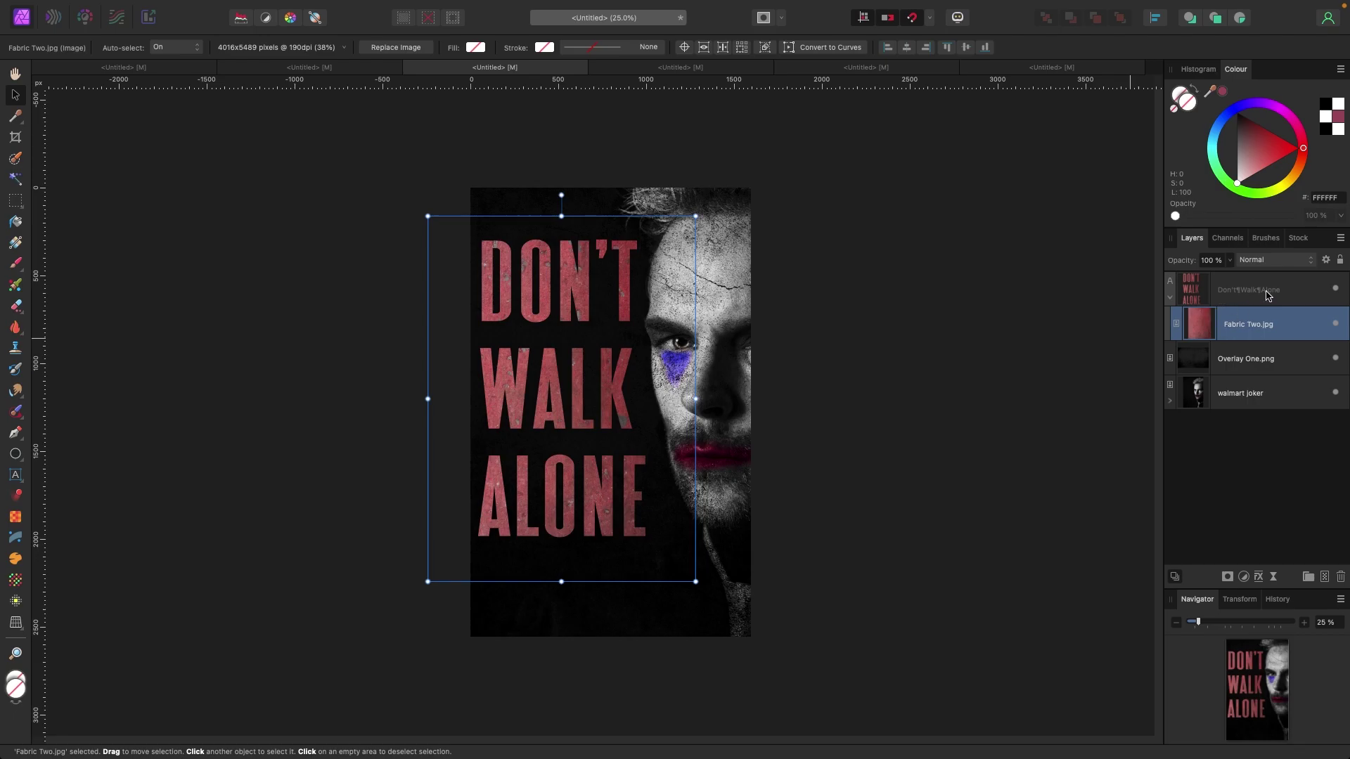
pyautogui.moveTo(654, 353)
pyautogui.mouseDown()
pyautogui.moveTo(618, 384)
pyautogui.moveTo(654, 352)
pyautogui.mouseUp()
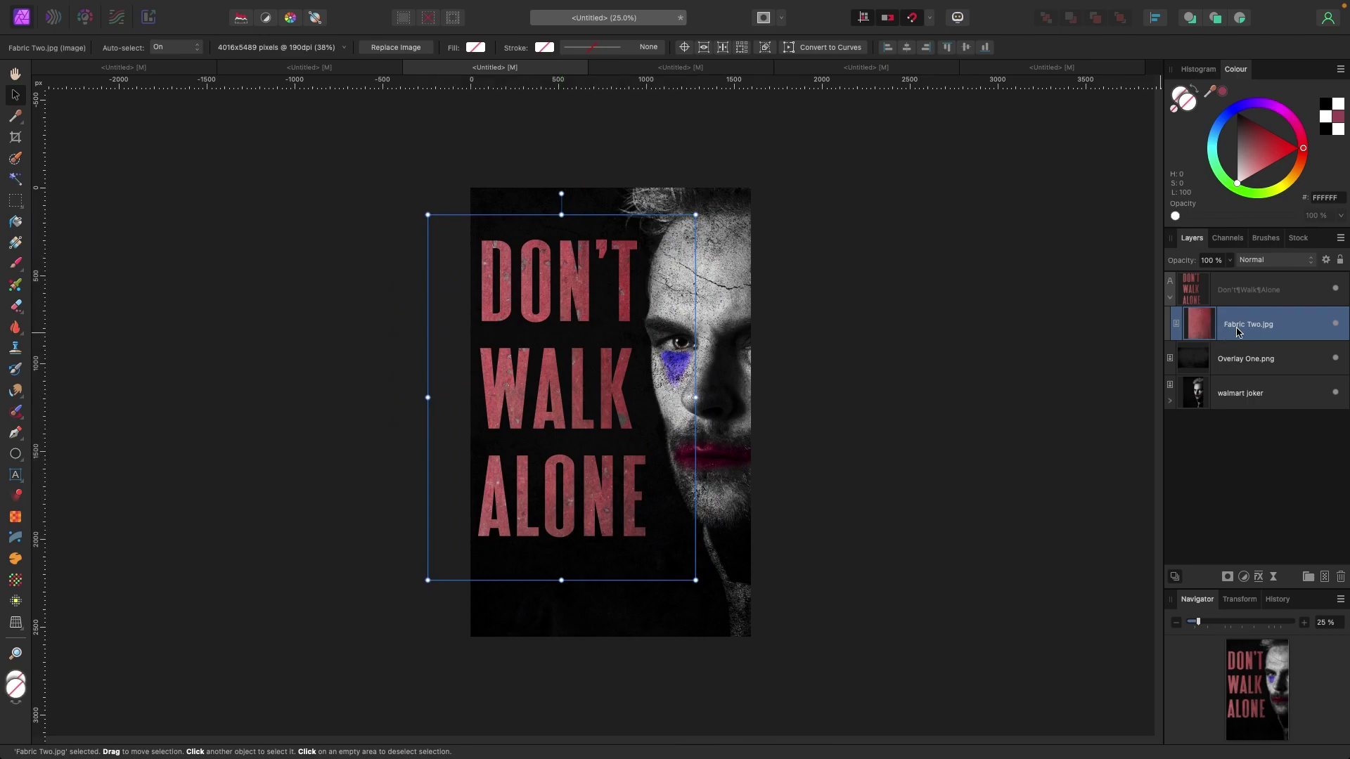
pyautogui.click(1244, 577)
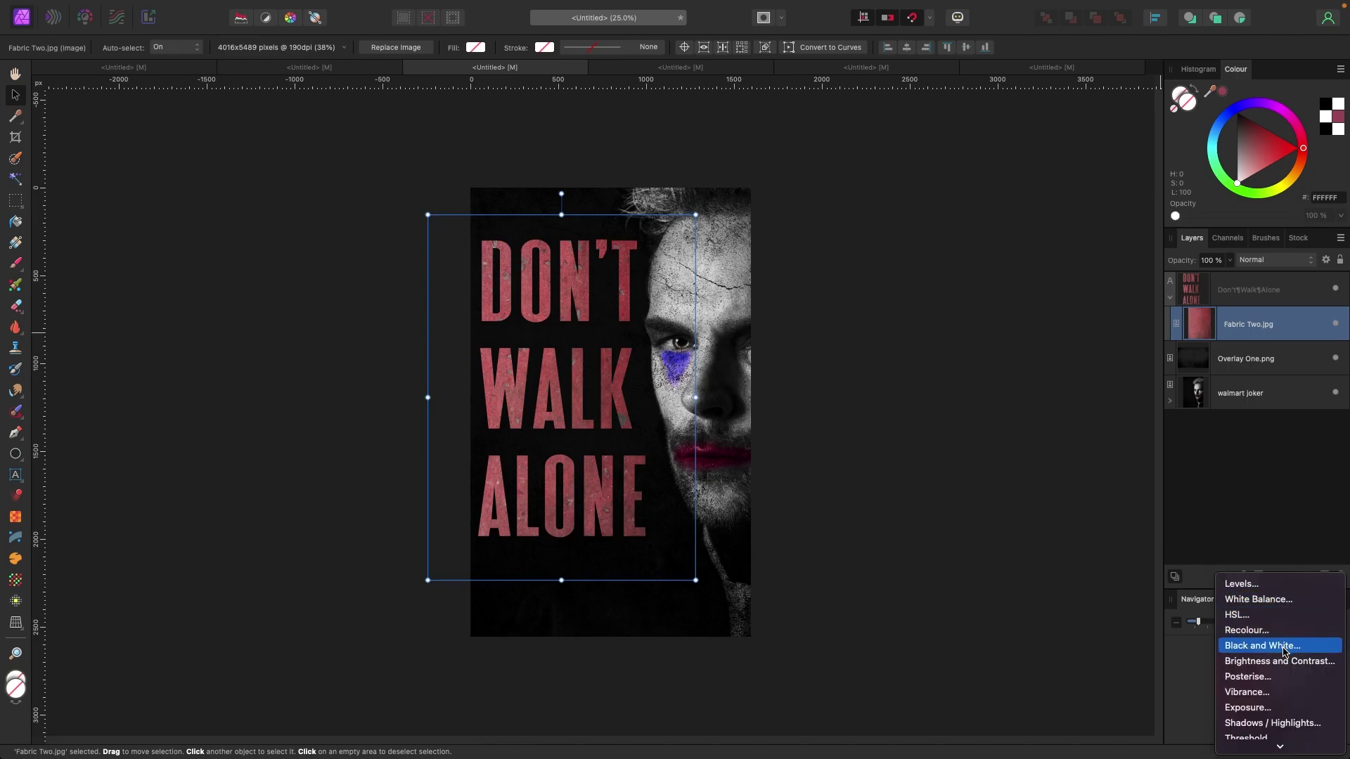
# Add an HSL adjustment and shift the hue to turn the fabric lettering magenta.
pyautogui.click(1254, 616)
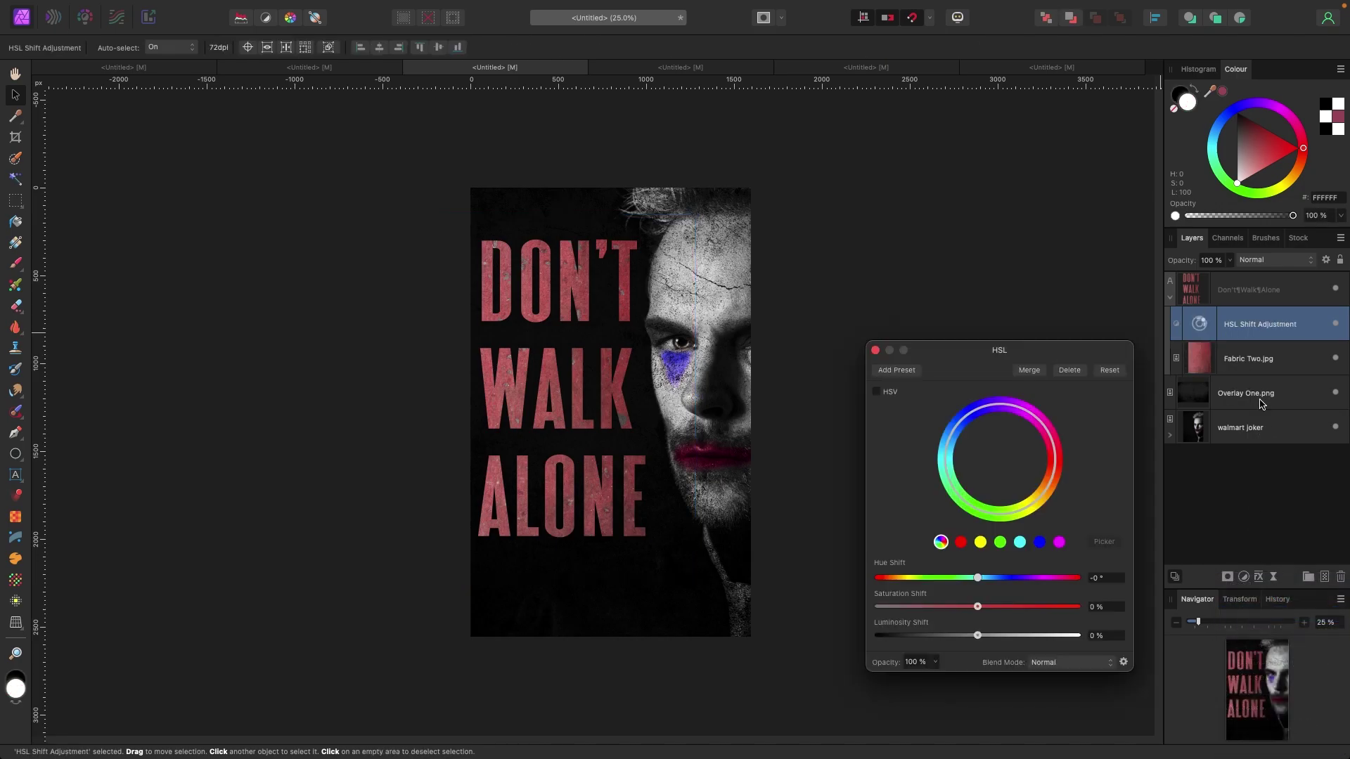
pyautogui.moveTo(977, 580); pyautogui.dragTo(1007, 586)
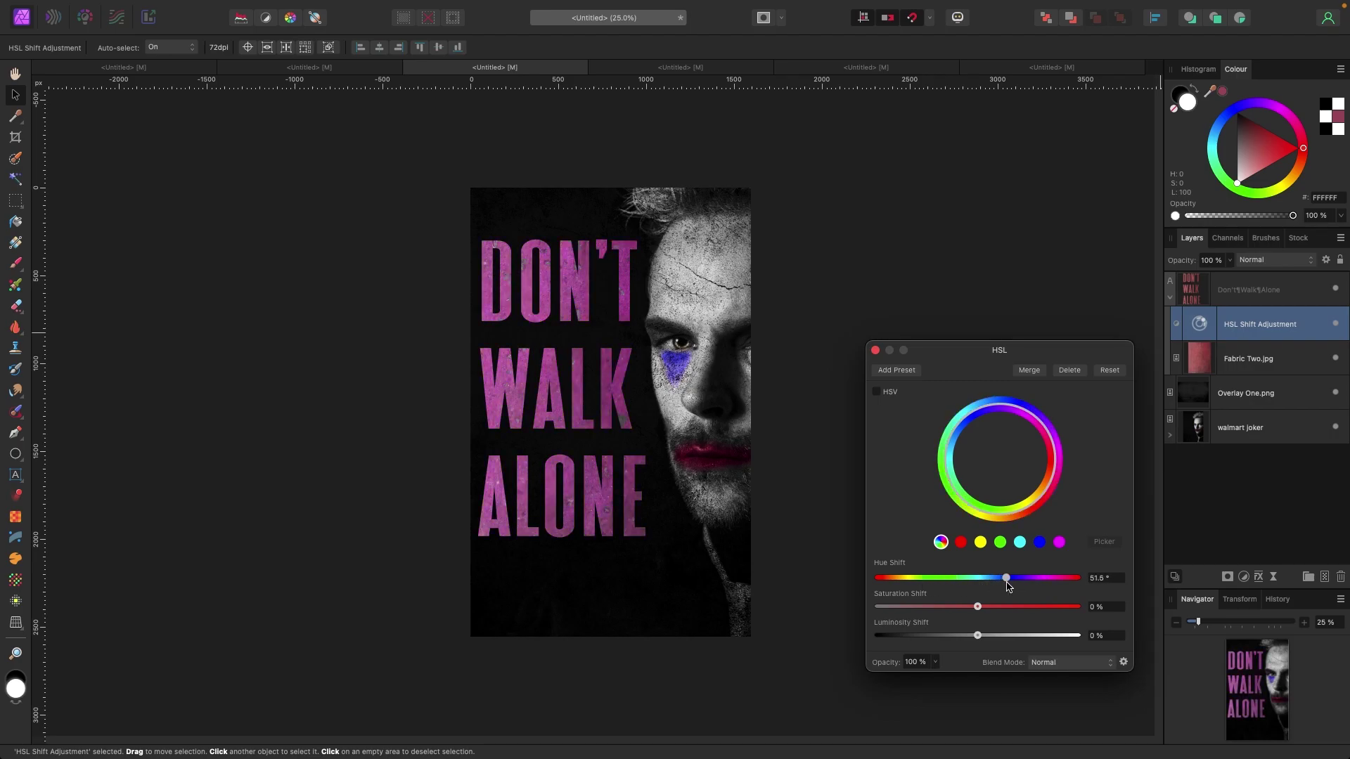
pyautogui.click(875, 350)
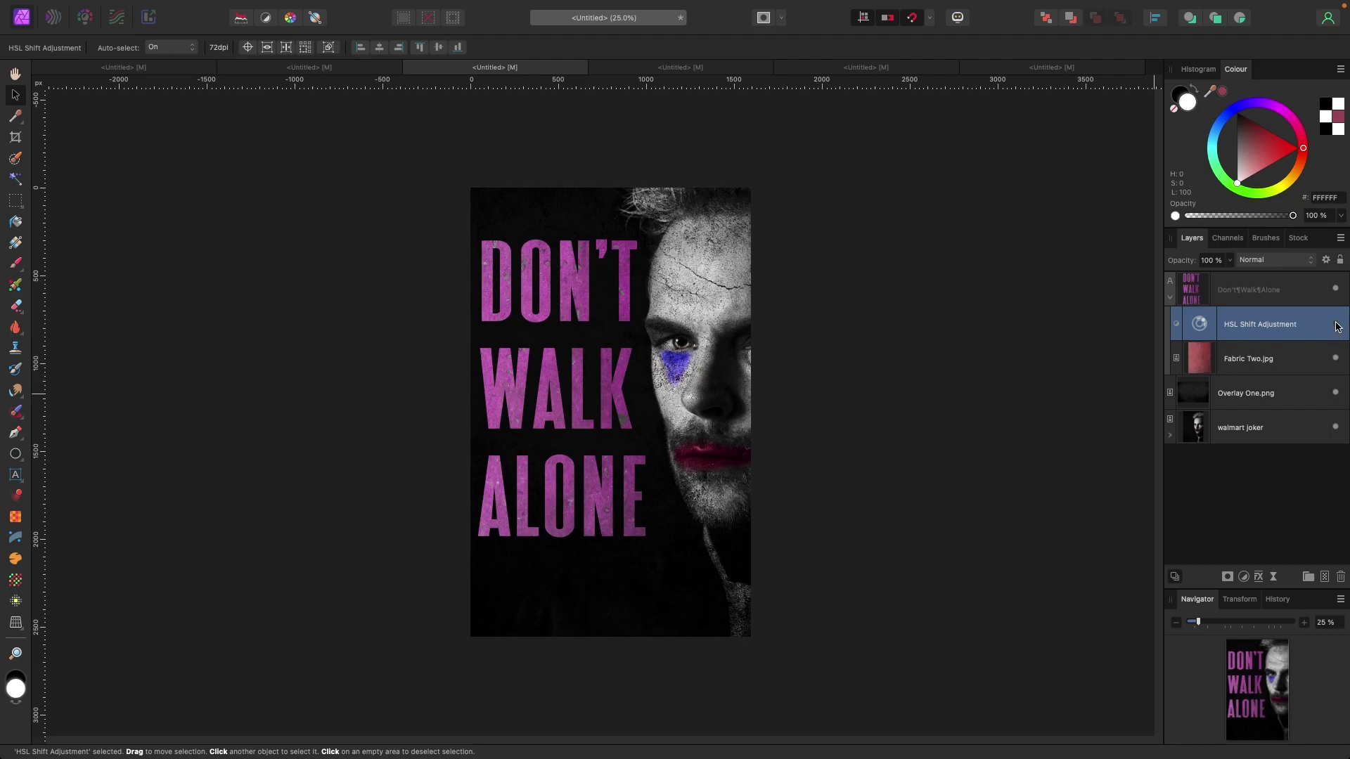
# Toggle the fabric and cracked overlay layers to compare, then switch to the Overlay One.png document.
pyautogui.click(1336, 360)
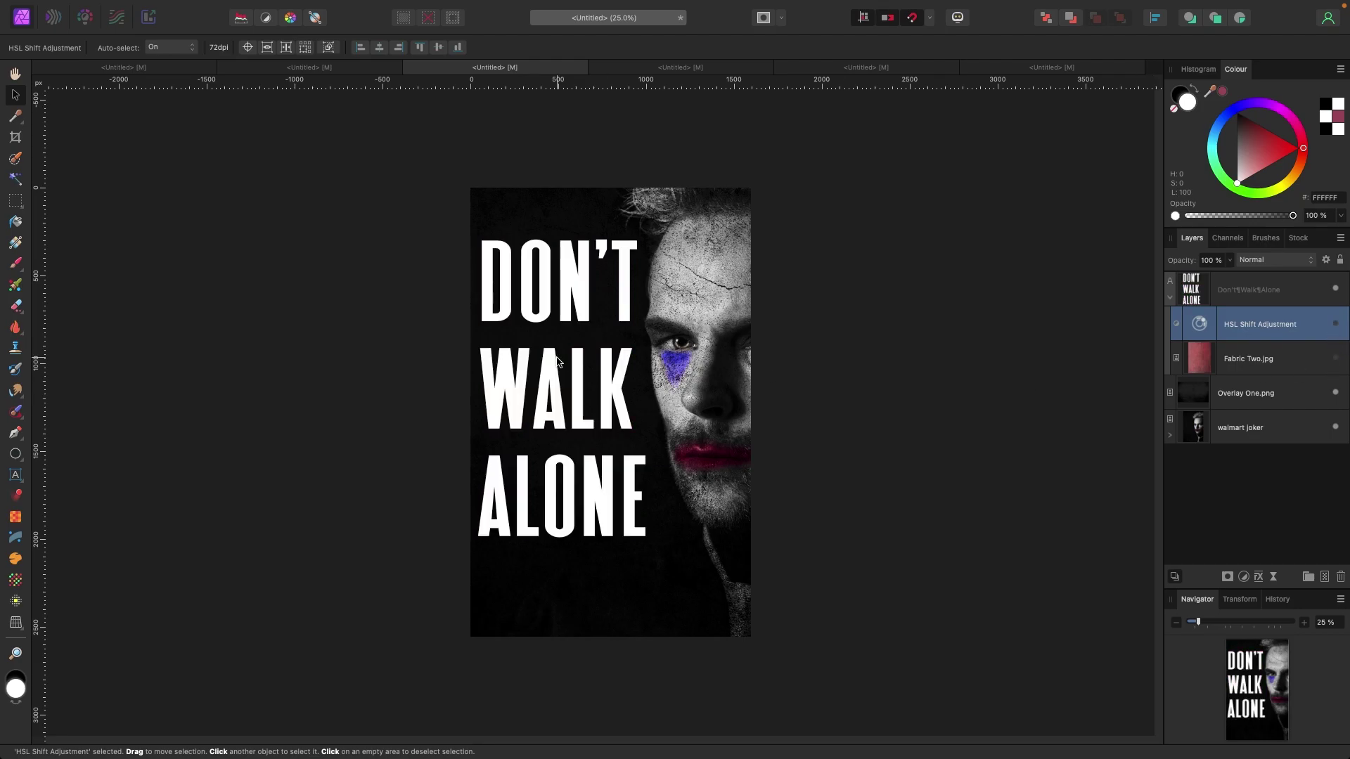
pyautogui.click(1336, 393)
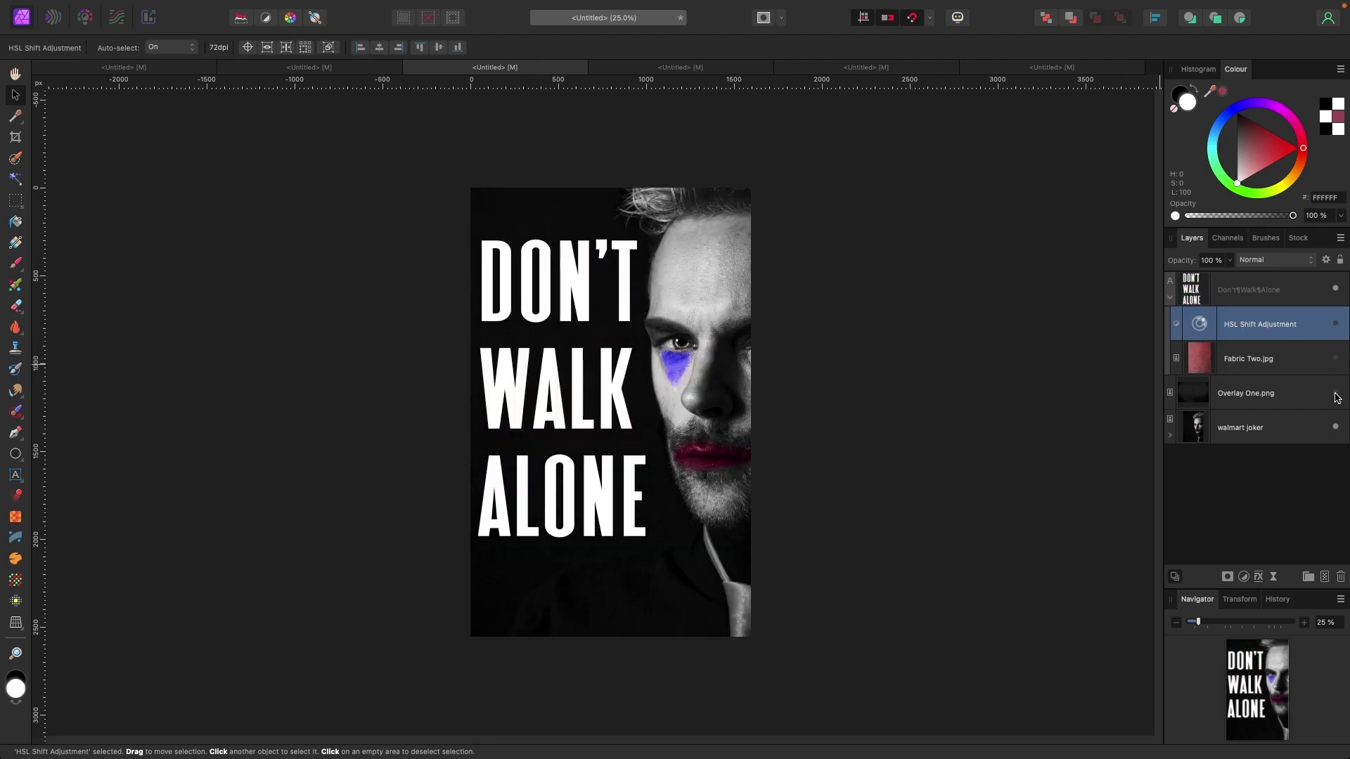
pyautogui.click(1336, 395)
pyautogui.click(1336, 359)
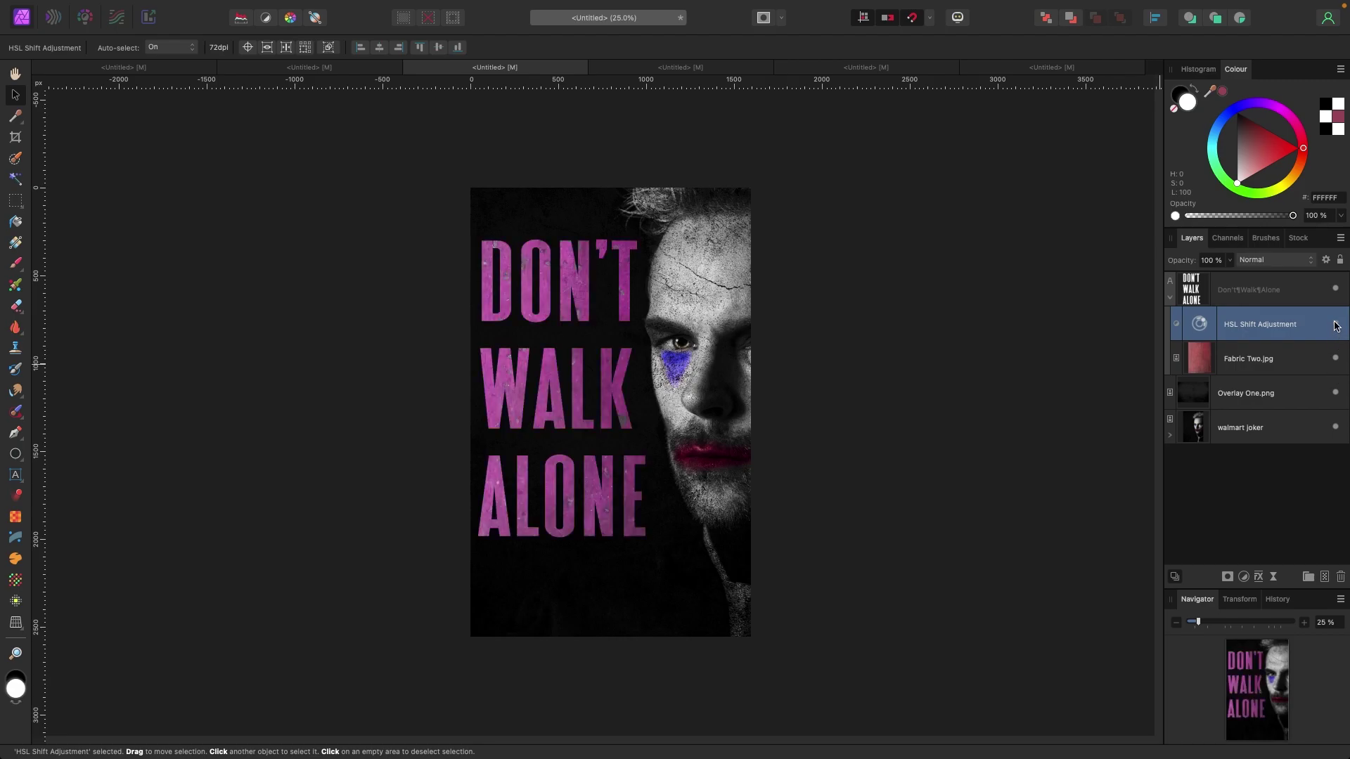
pyautogui.click(661, 69)
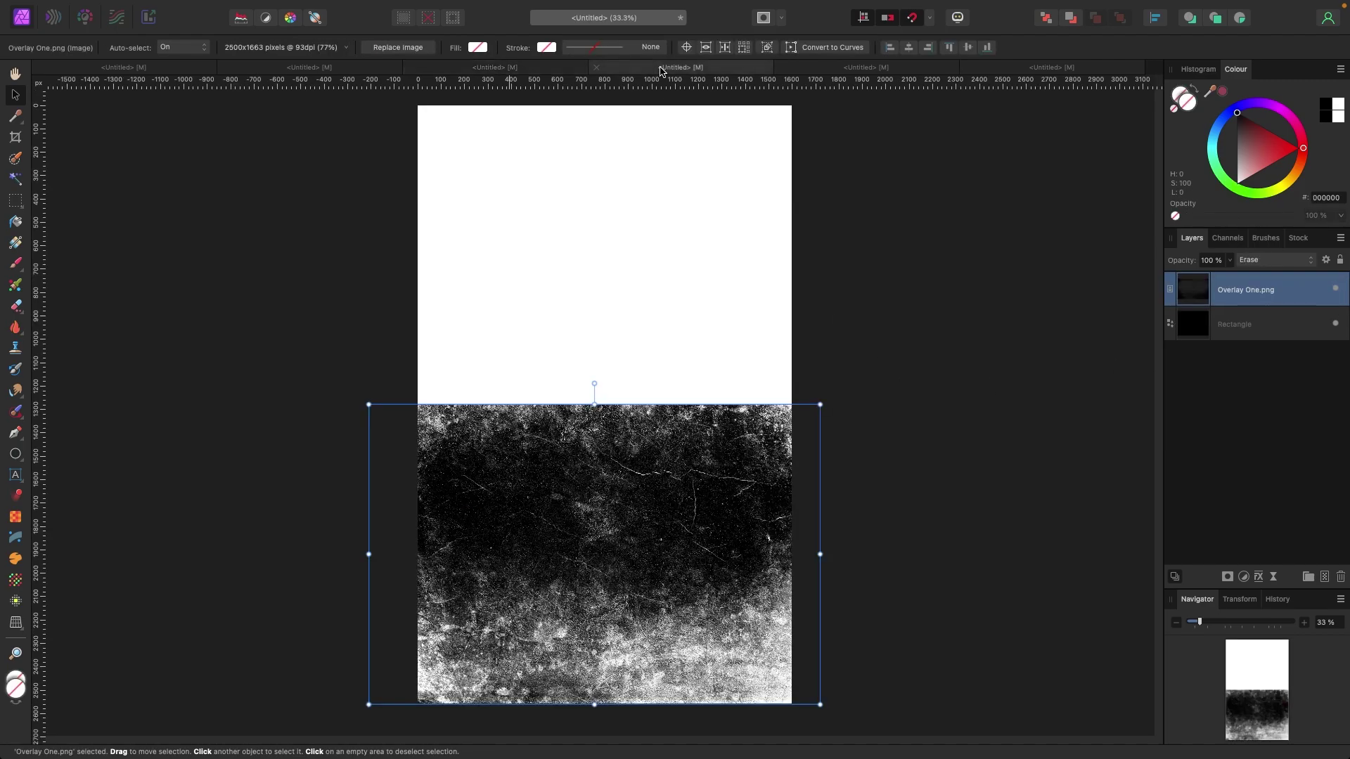
# Recolour Fabric Two.jpg olive yellow with HSL (hue -54.3°, saturation -33%) and move Fabric One.jpg to the top.
pyautogui.click(835, 71)
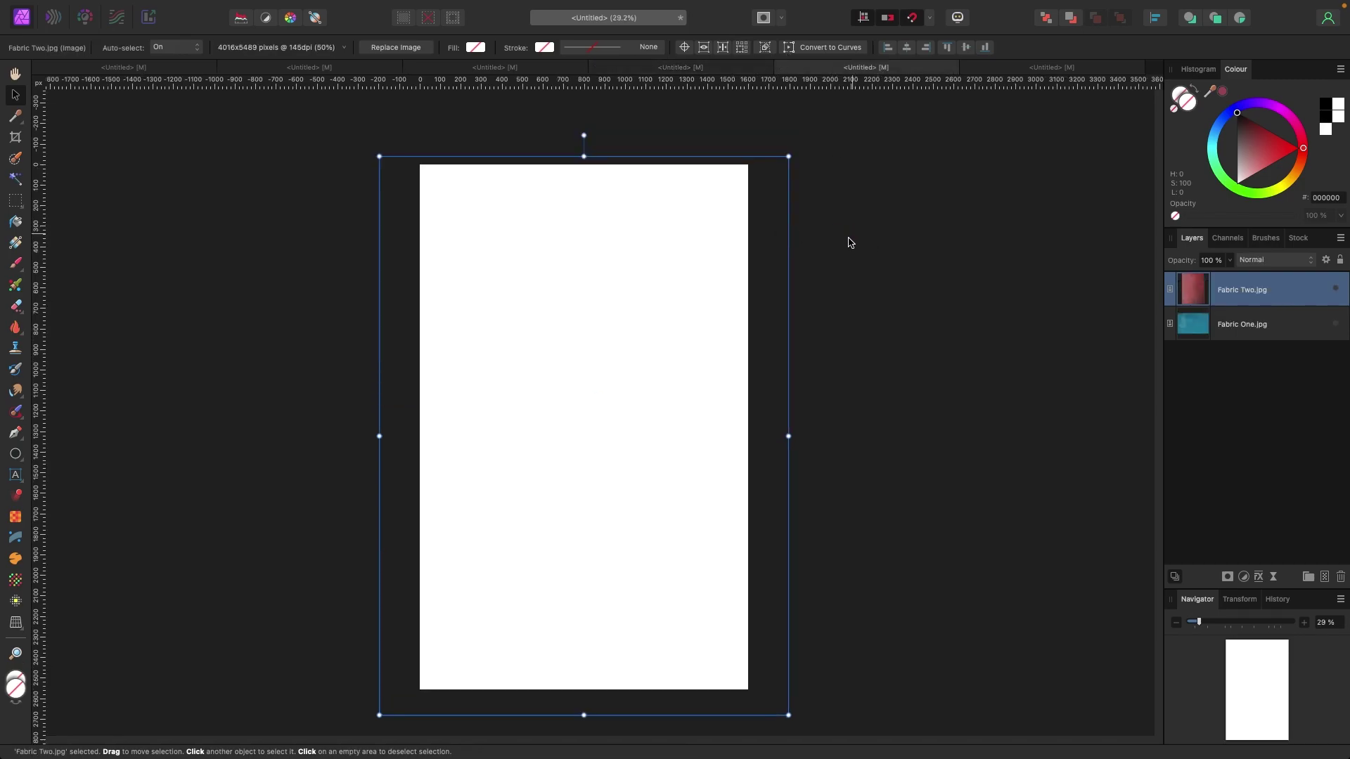
pyautogui.scroll(-1, 663, 353)
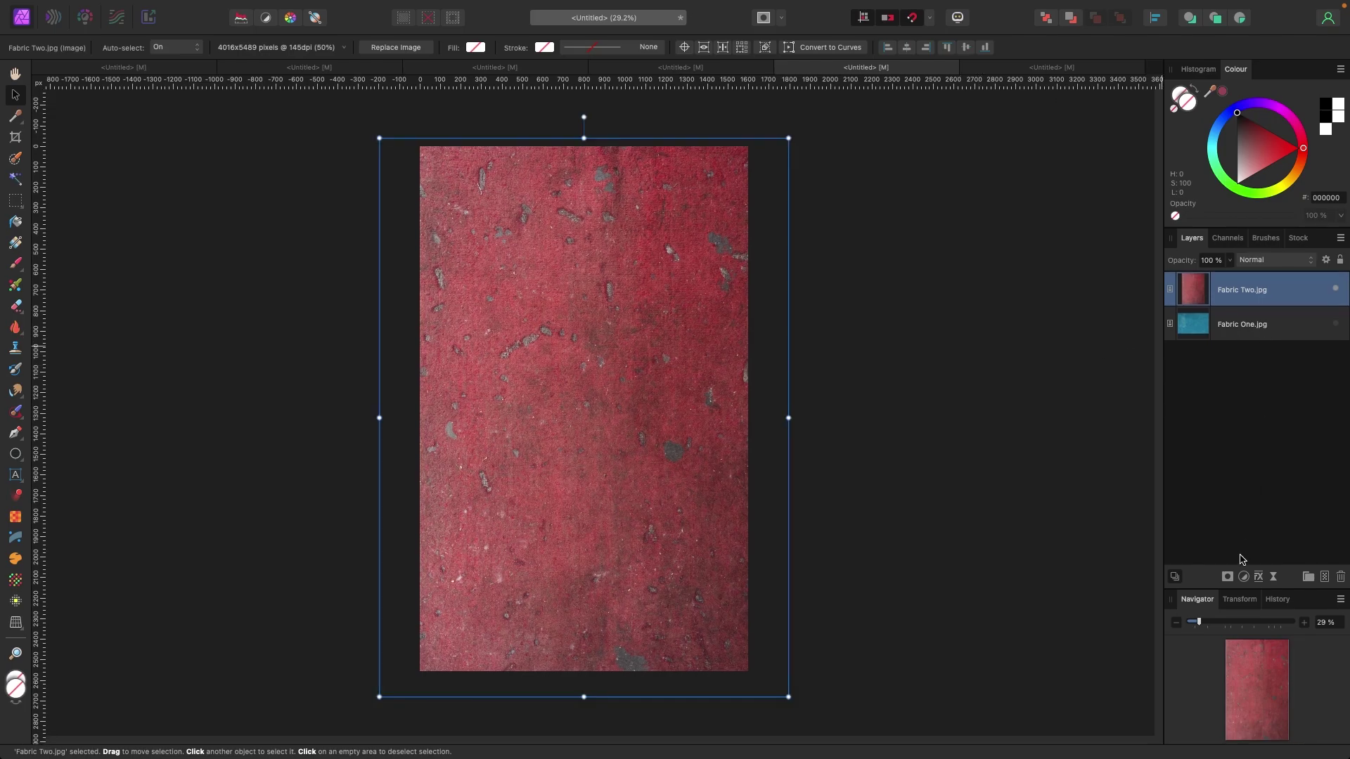
pyautogui.click(1243, 576)
pyautogui.click(1257, 619)
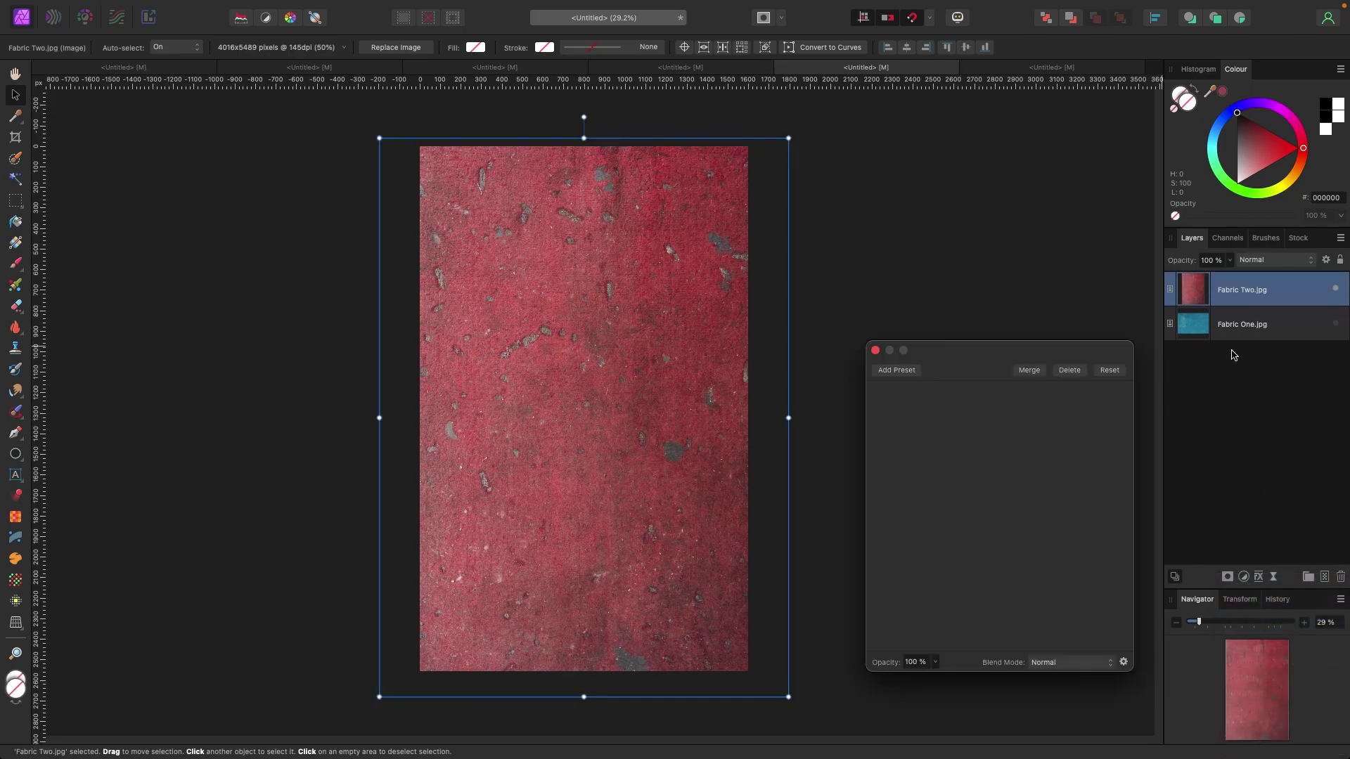
pyautogui.click(1171, 296)
pyautogui.moveTo(977, 578); pyautogui.dragTo(972, 609)
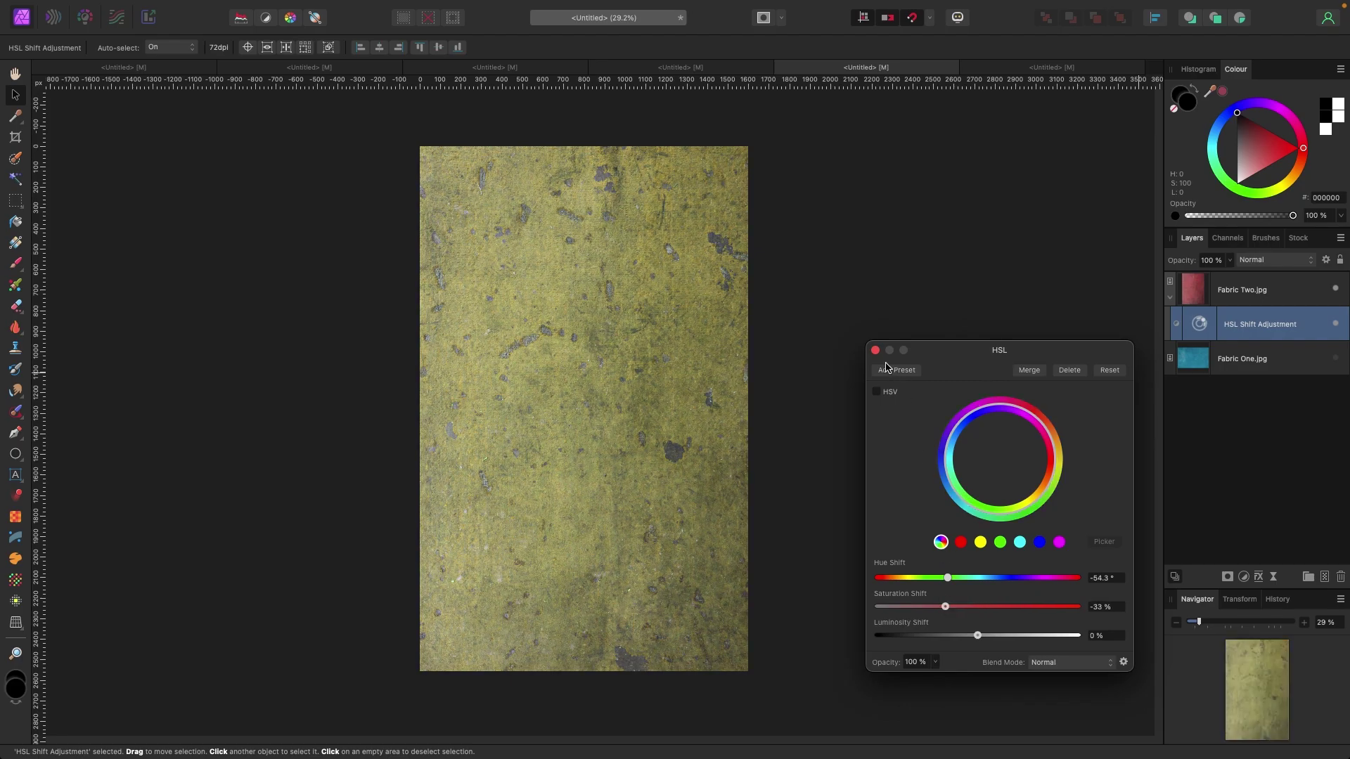
pyautogui.click(875, 350)
pyautogui.moveTo(1259, 357); pyautogui.dragTo(1257, 294)
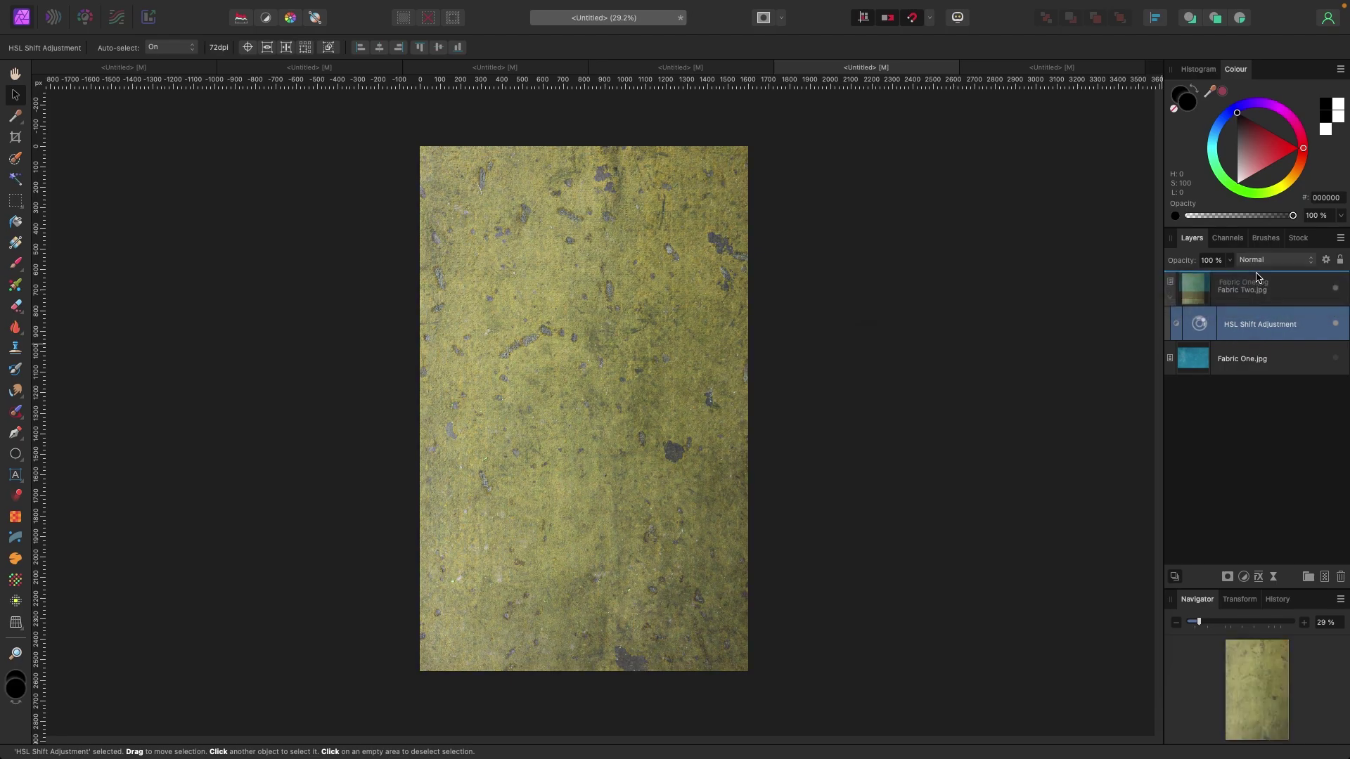
# Set Fabric One.jpg to the Screen blend mode for a pale teal mix, then deselect.
pyautogui.click(695, 376)
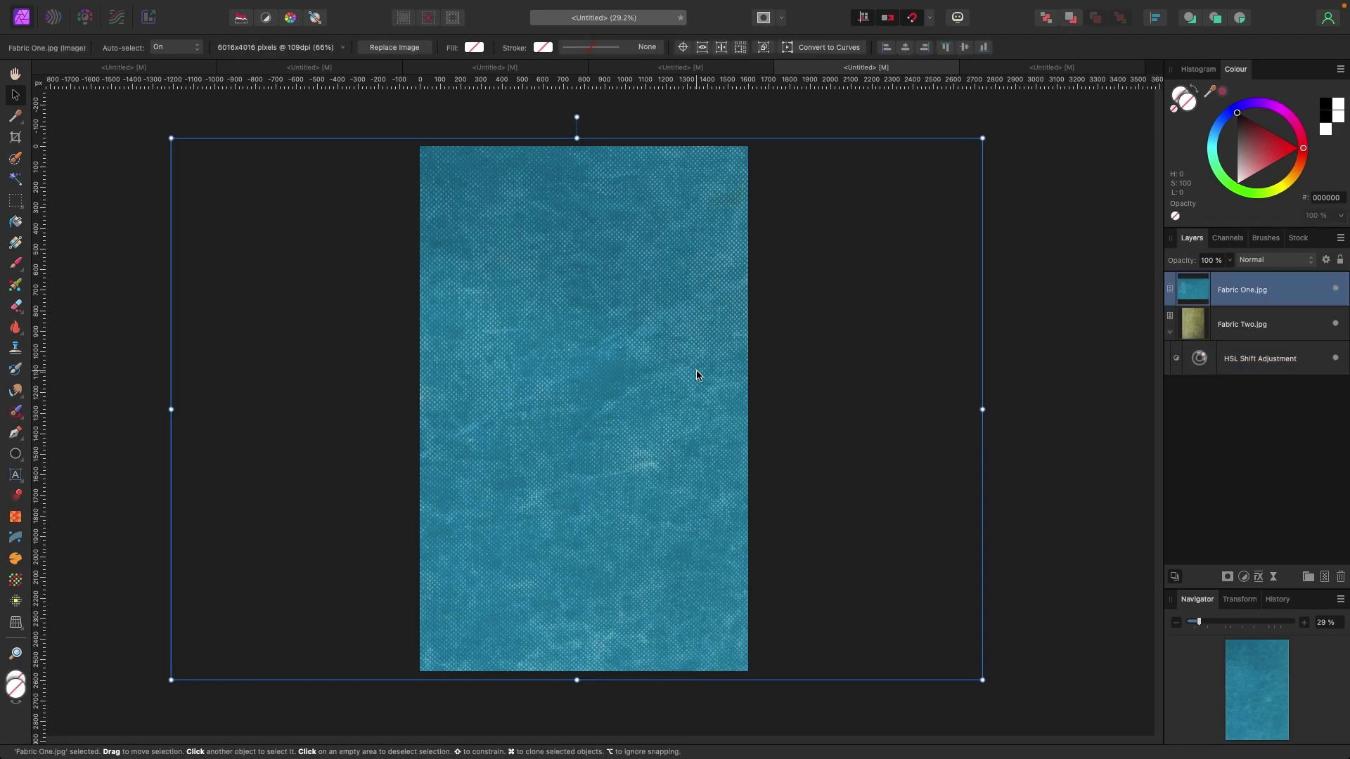
pyautogui.click(1270, 260)
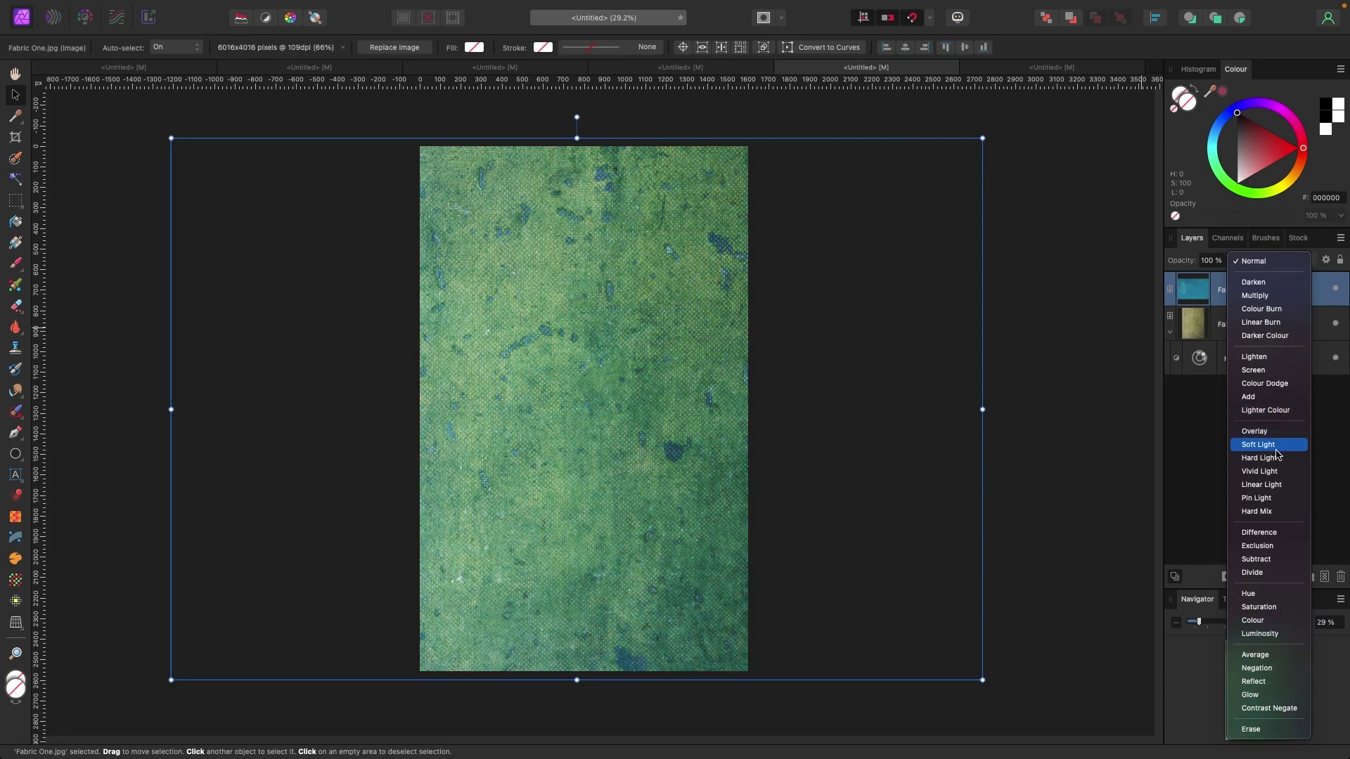
pyautogui.click(1255, 371)
pyautogui.click(1050, 354)
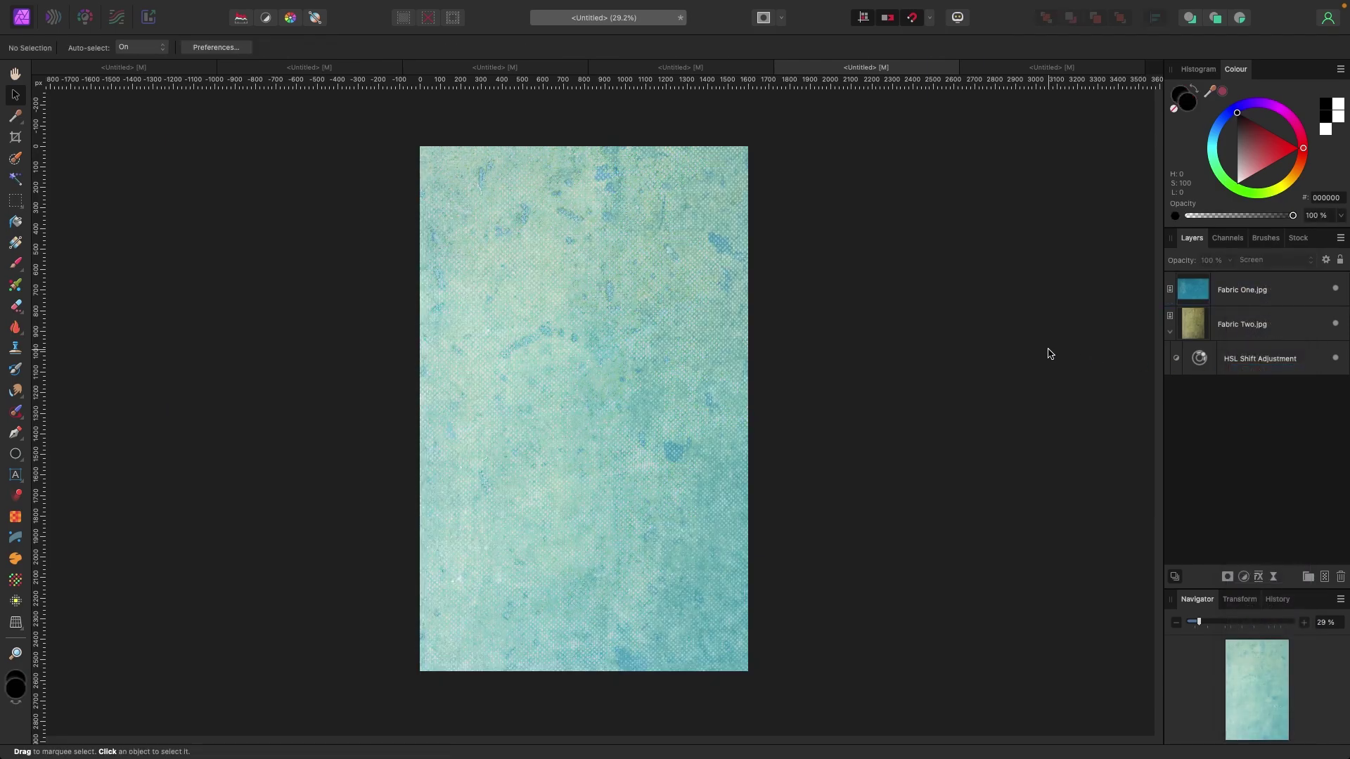